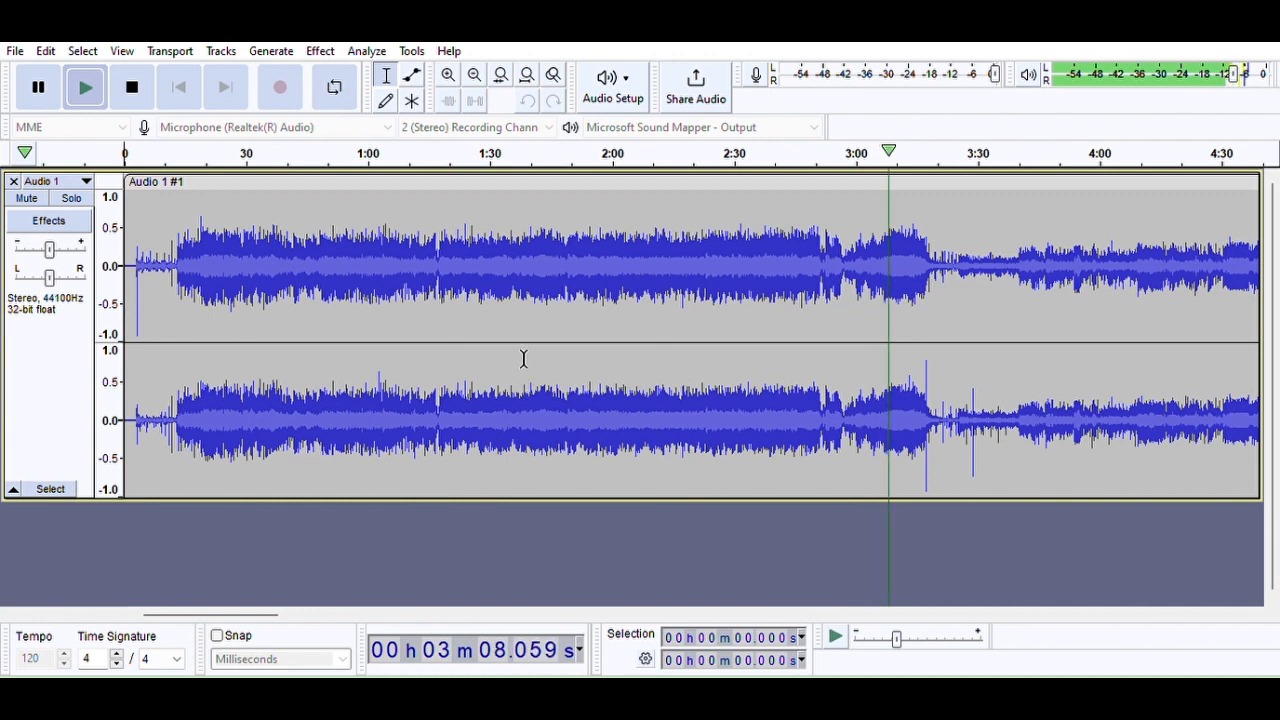
# Restart playback from the beginning of the recording with the whole track fitted to the window
pyautogui.click(131, 85)
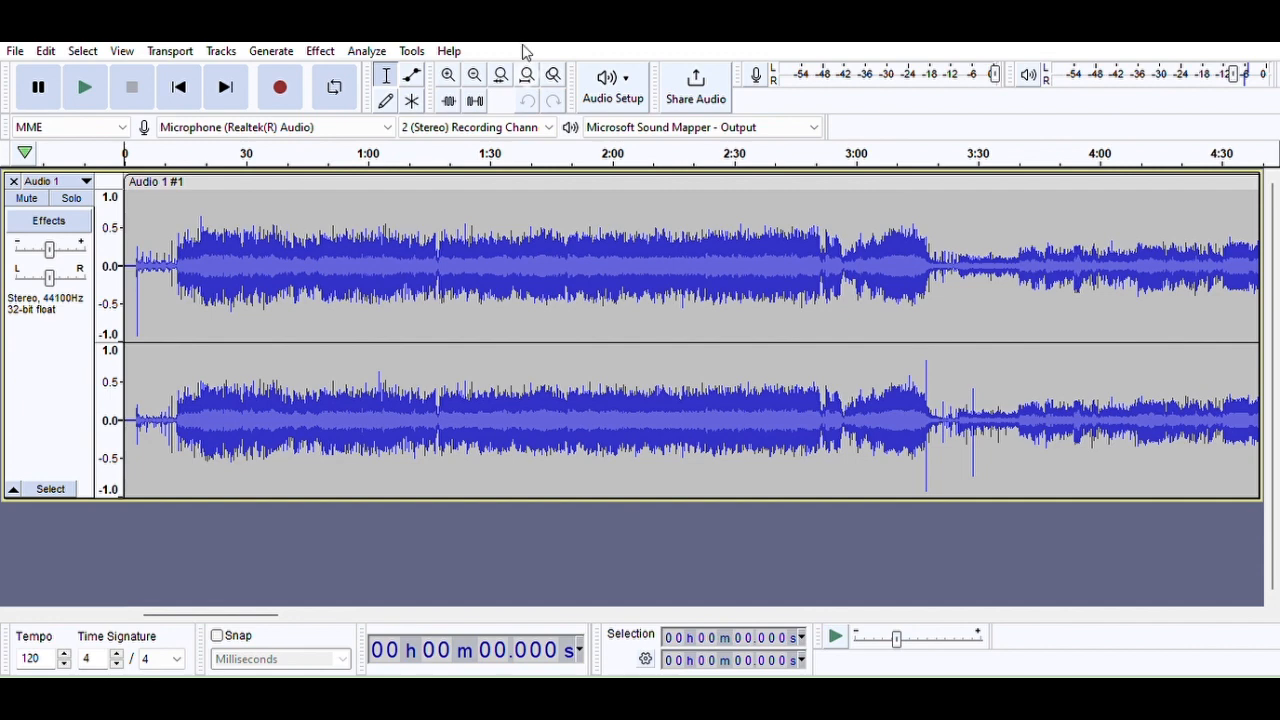
pyautogui.click(530, 68)
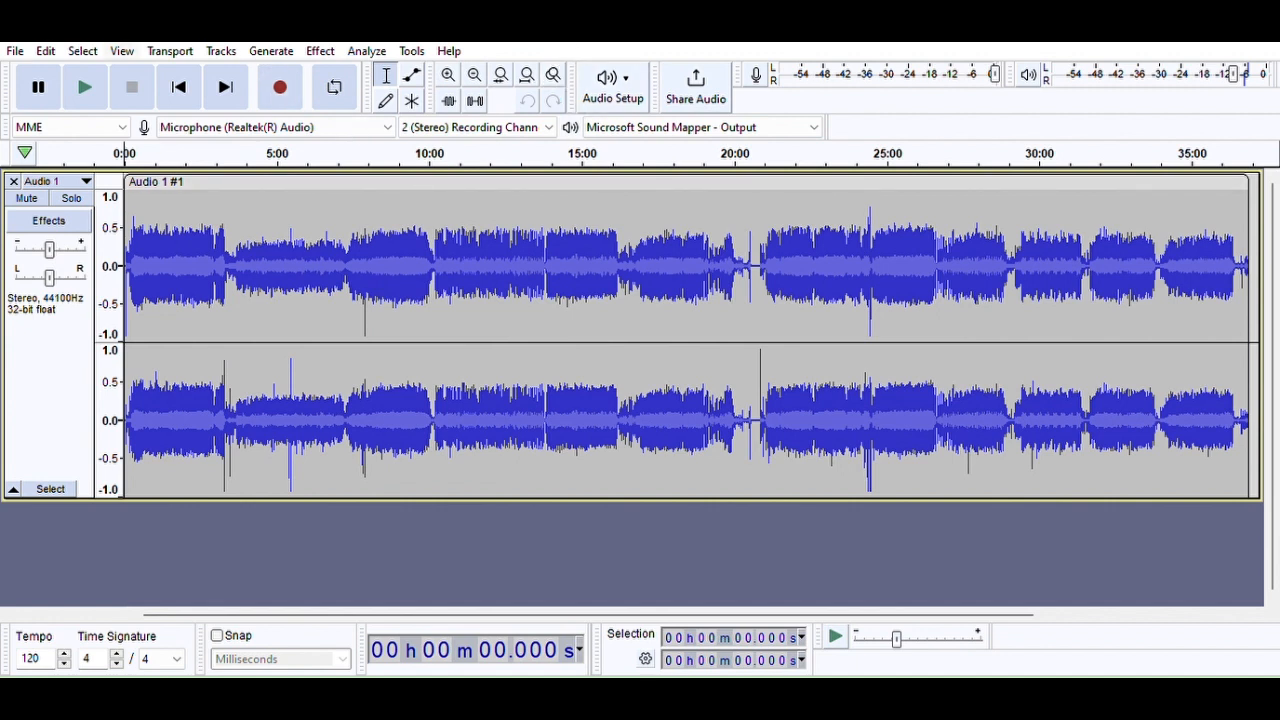
pyautogui.click(84, 84)
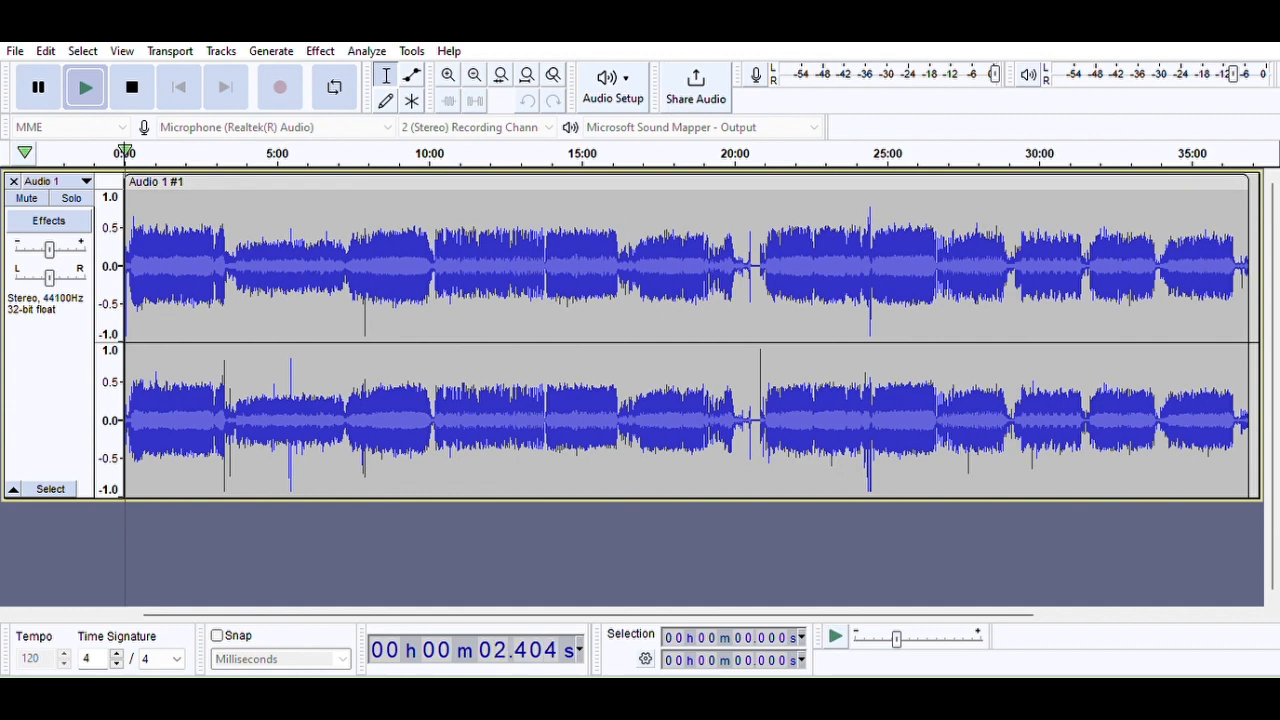
# Add an empty label at about 10.9 s, in the quiet passage just before the first song begins
pyautogui.click(451, 70)
pyautogui.click(451, 70)
pyautogui.click(451, 70)
pyautogui.click(451, 70)
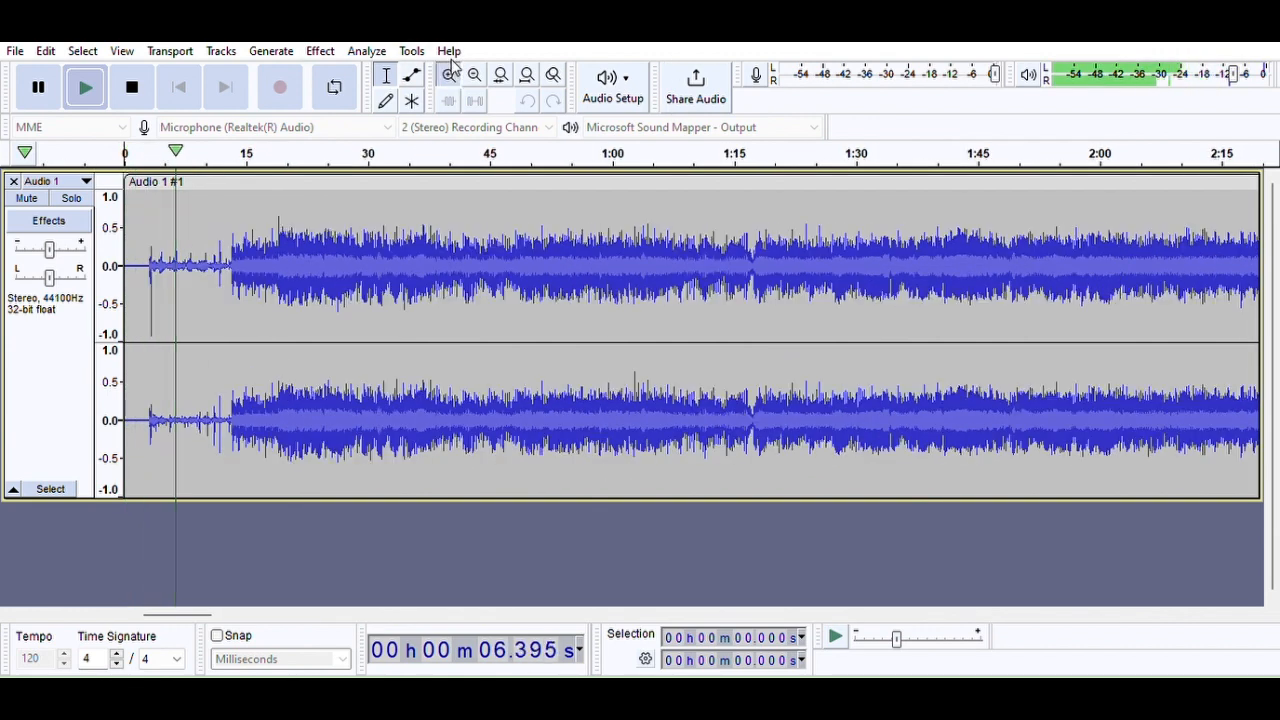
pyautogui.click(449, 72)
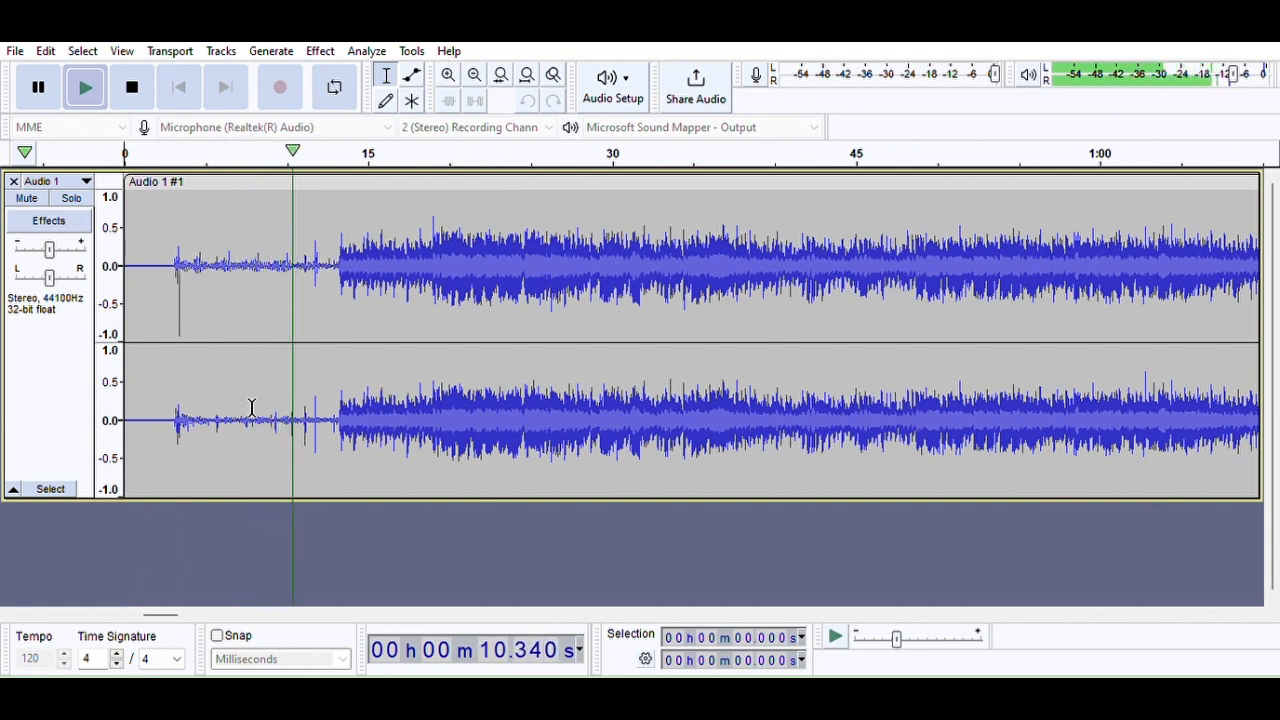
pyautogui.click(301, 260)
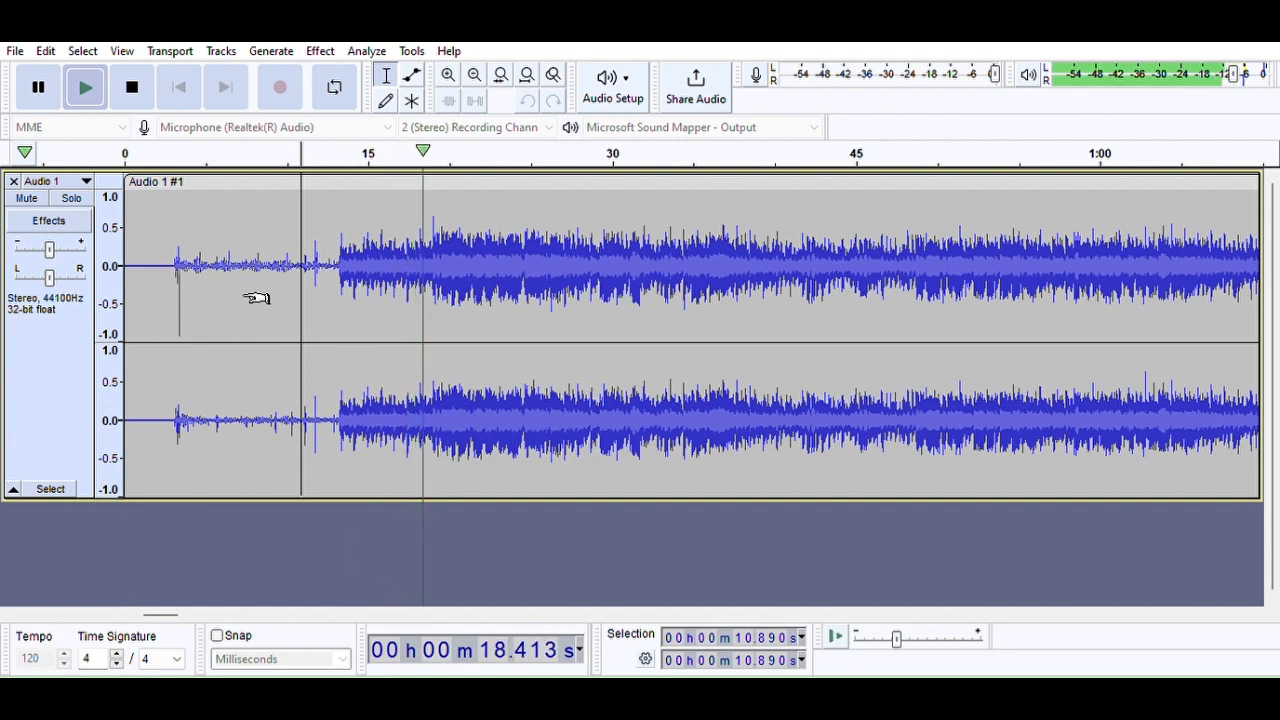
pyautogui.hotkey('ctrl', 'b')
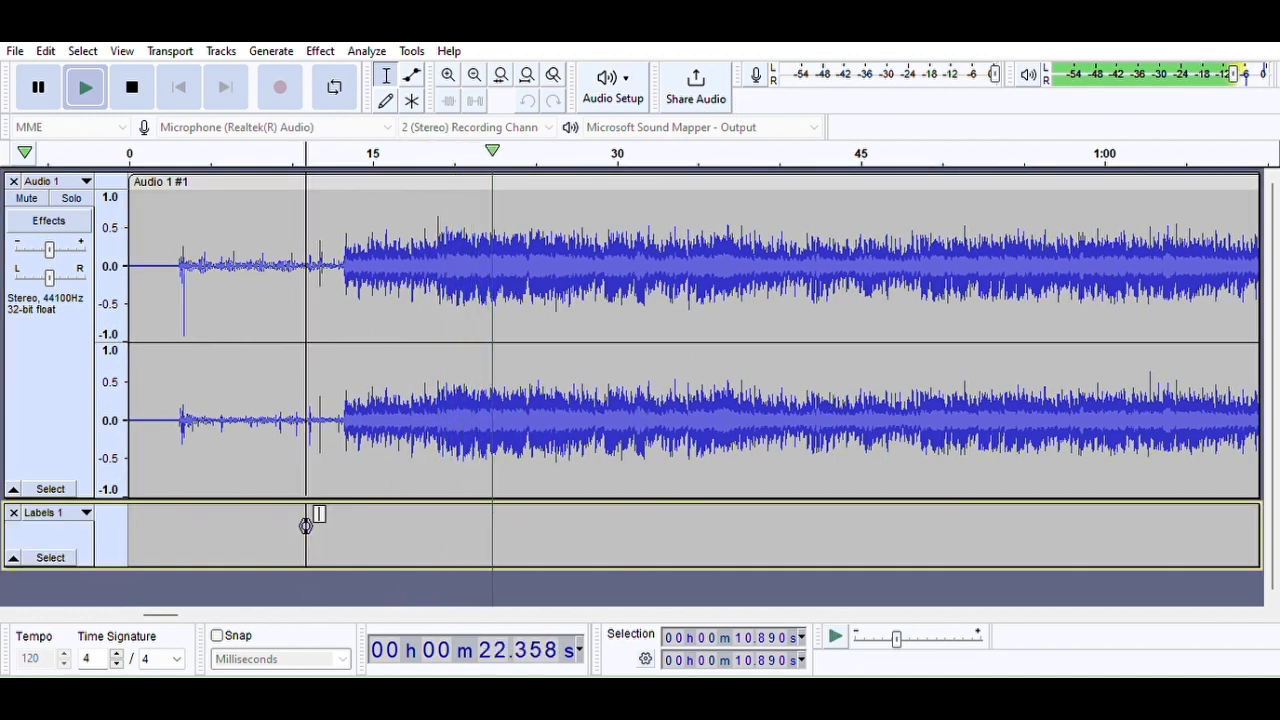
# Move playback to the quiet gap after the first song, at about 3:20
pyautogui.click(475, 72)
pyautogui.click(475, 72)
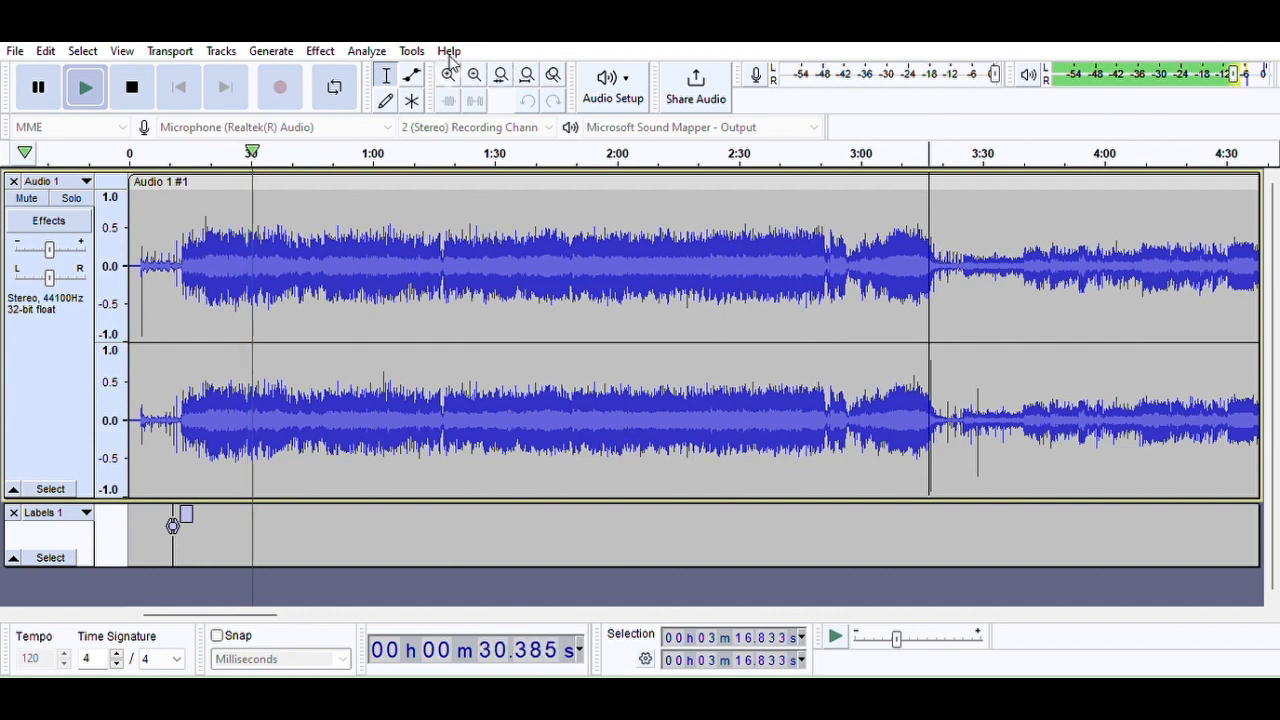
pyautogui.click(451, 64)
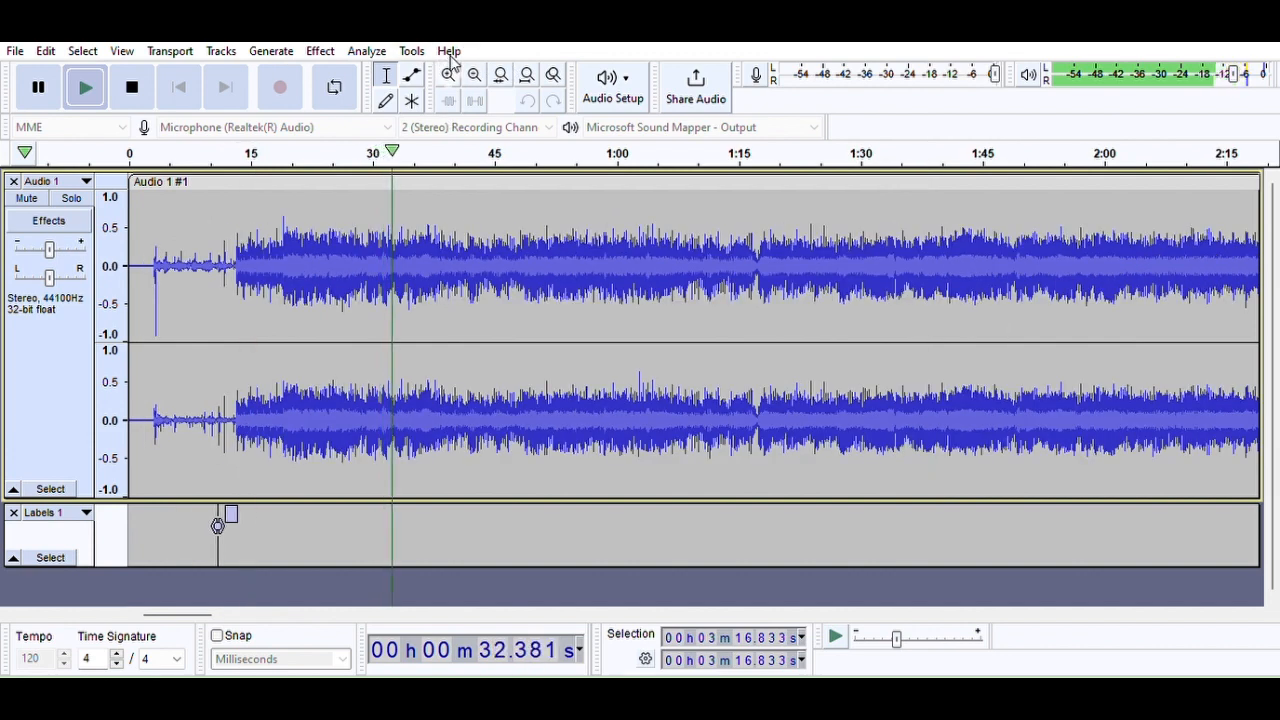
pyautogui.click(449, 70)
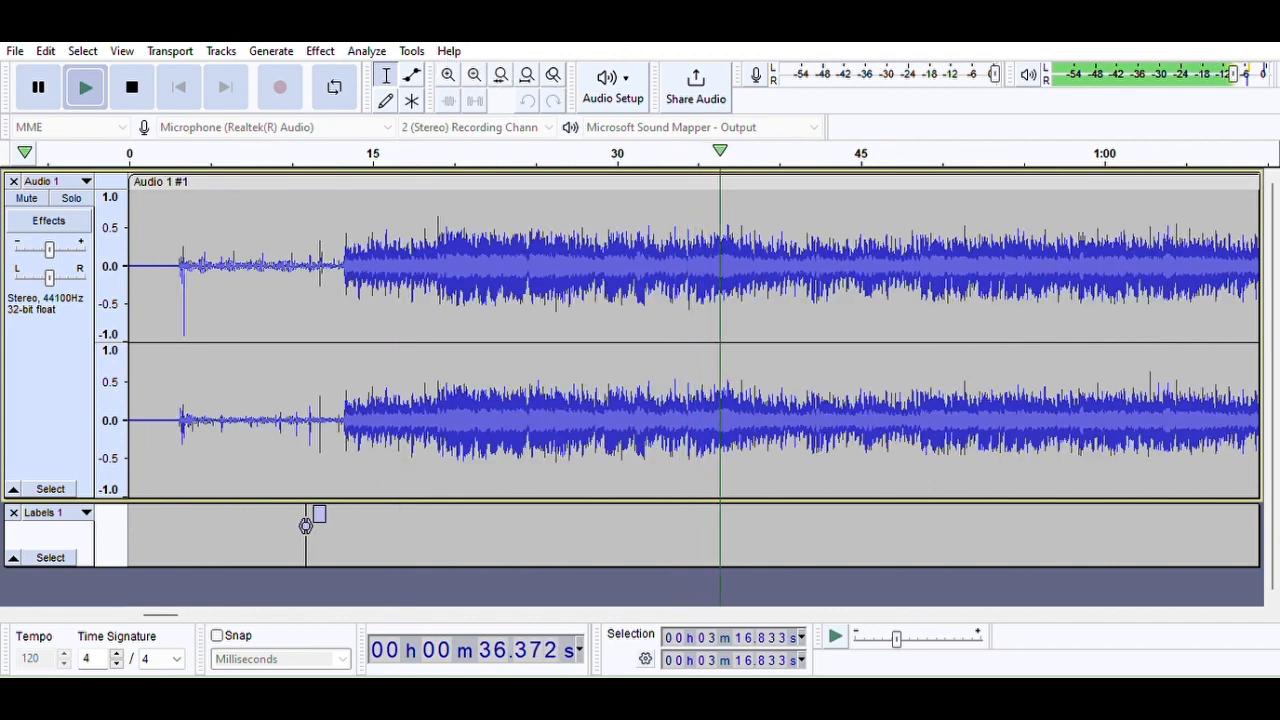
pyautogui.click(473, 74)
pyautogui.click(473, 74)
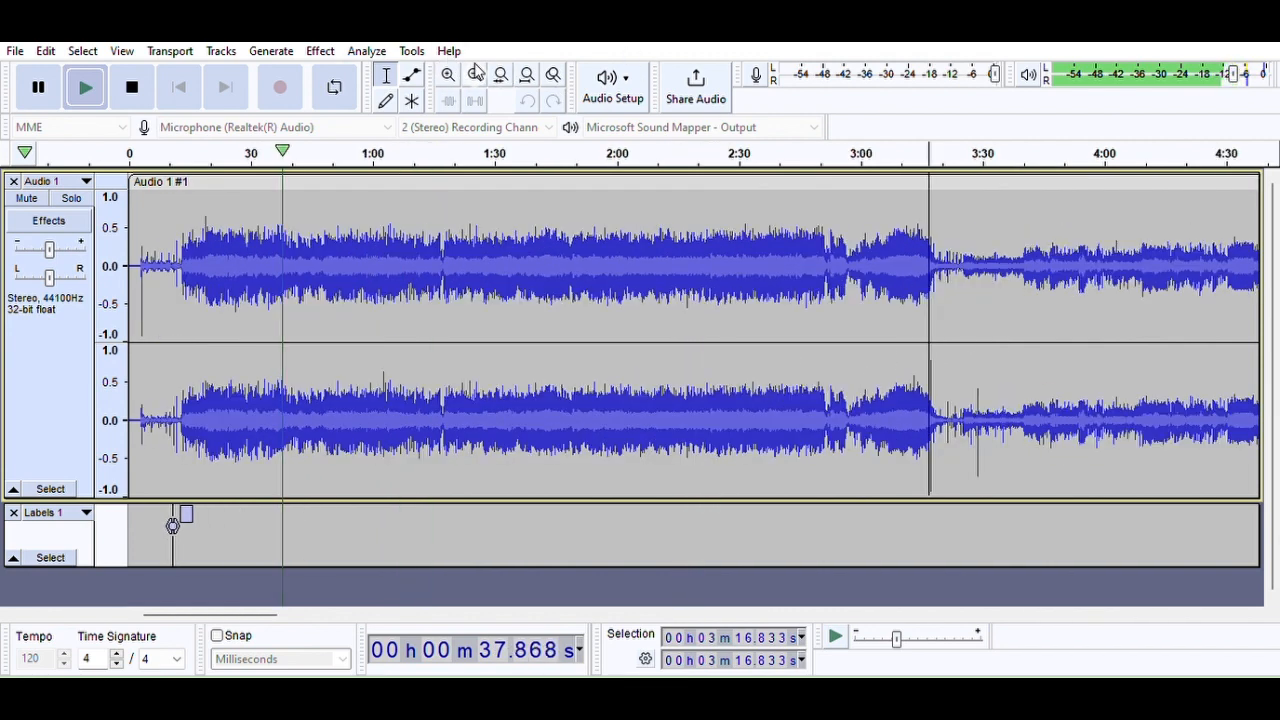
pyautogui.click(942, 210)
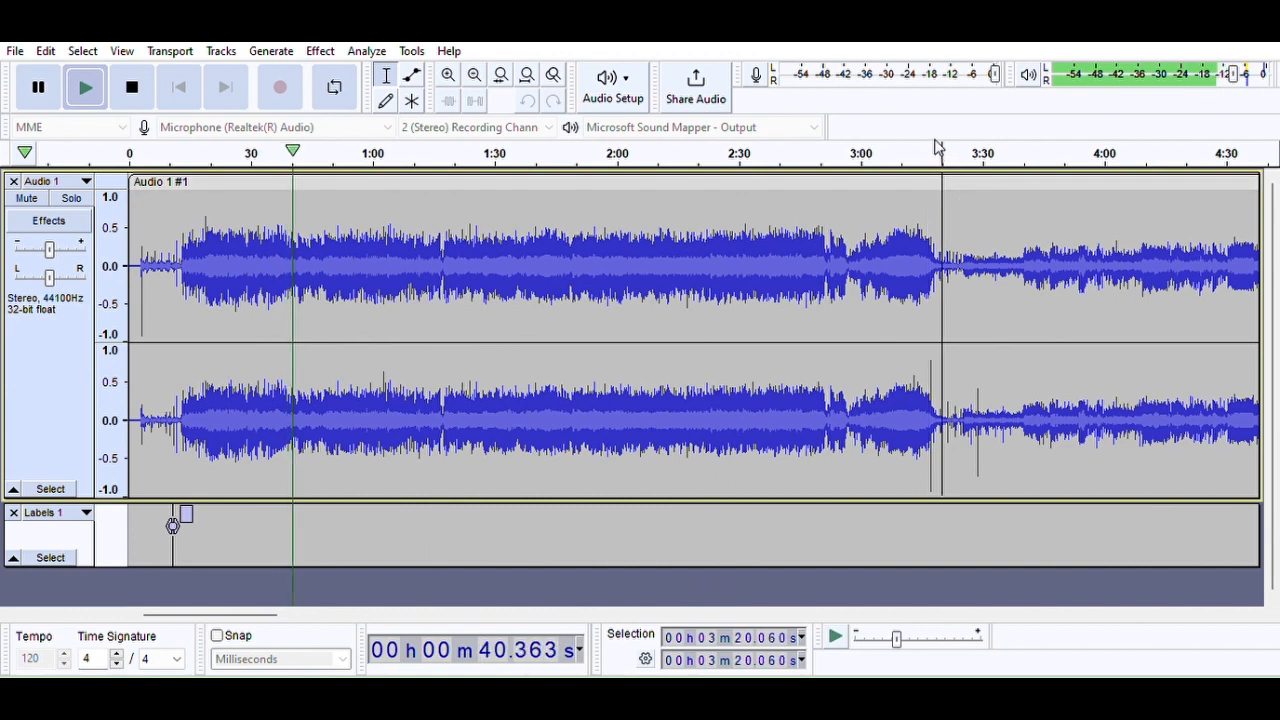
pyautogui.click(938, 150)
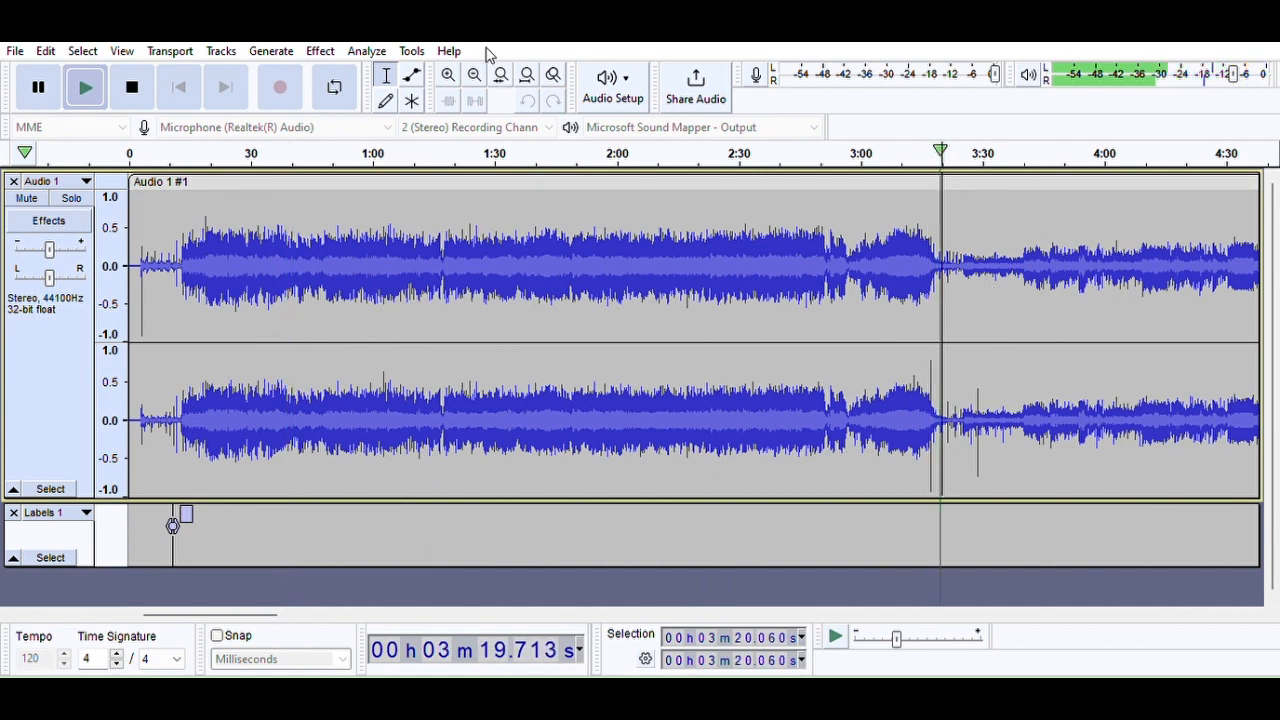
# Add an empty label at about 3:22.8, in the gap between the first and second songs
pyautogui.click(449, 68)
pyautogui.click(449, 68)
pyautogui.click(449, 68)
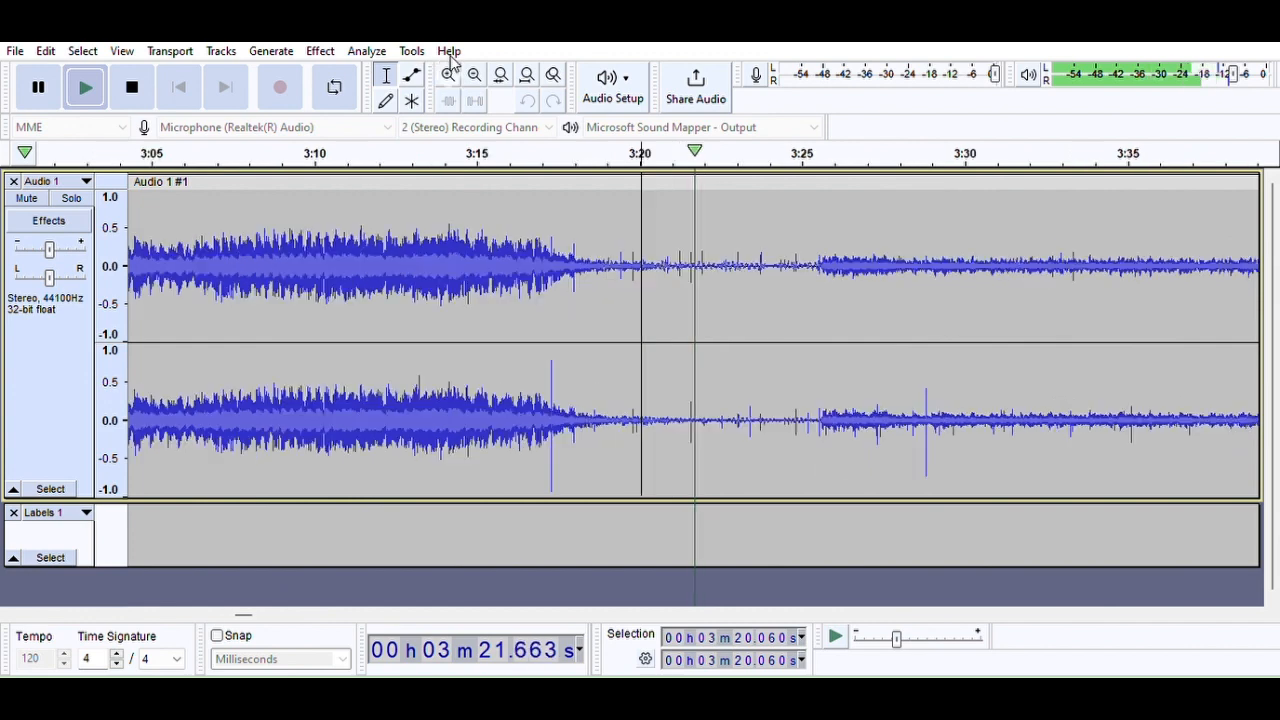
pyautogui.click(449, 68)
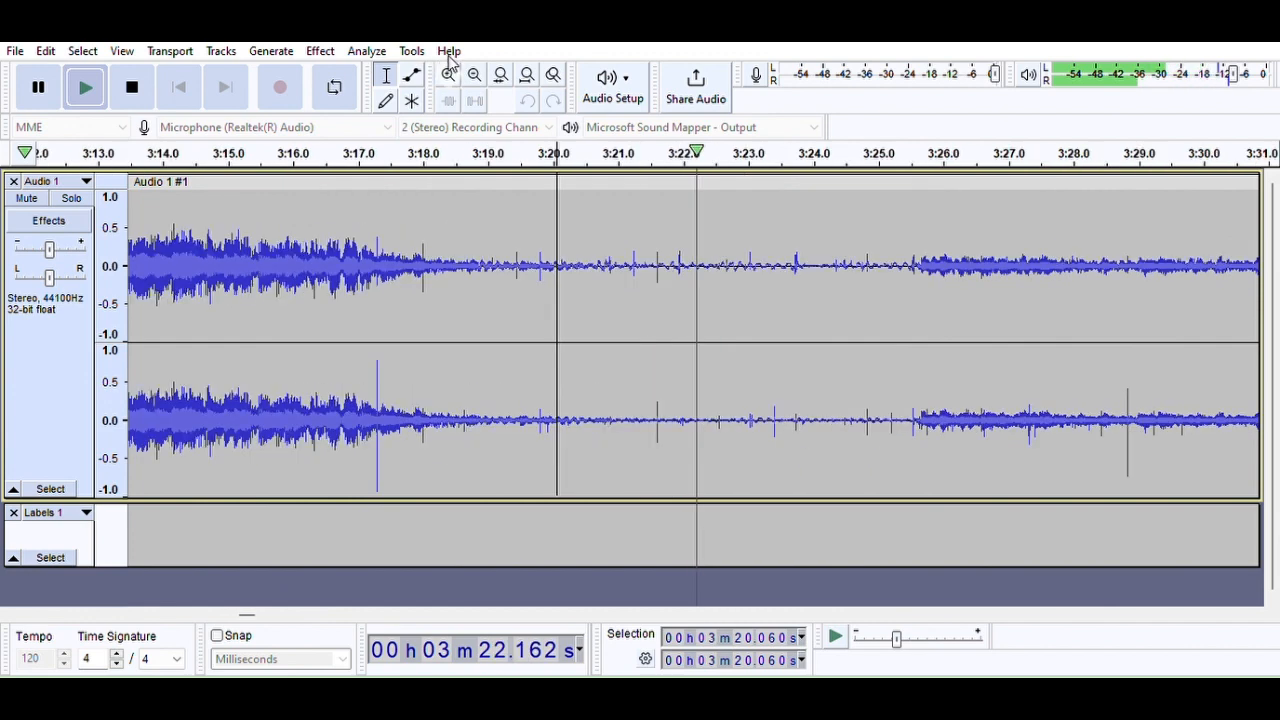
pyautogui.click(735, 268)
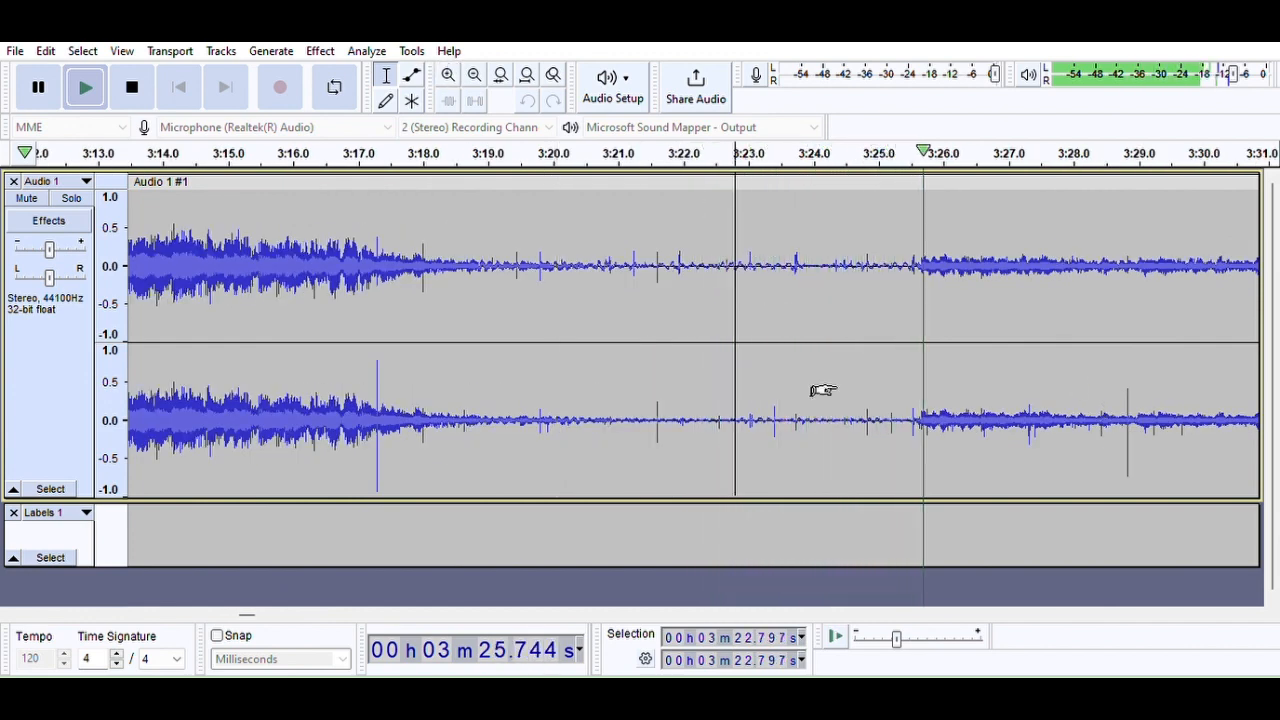
pyautogui.click(733, 523)
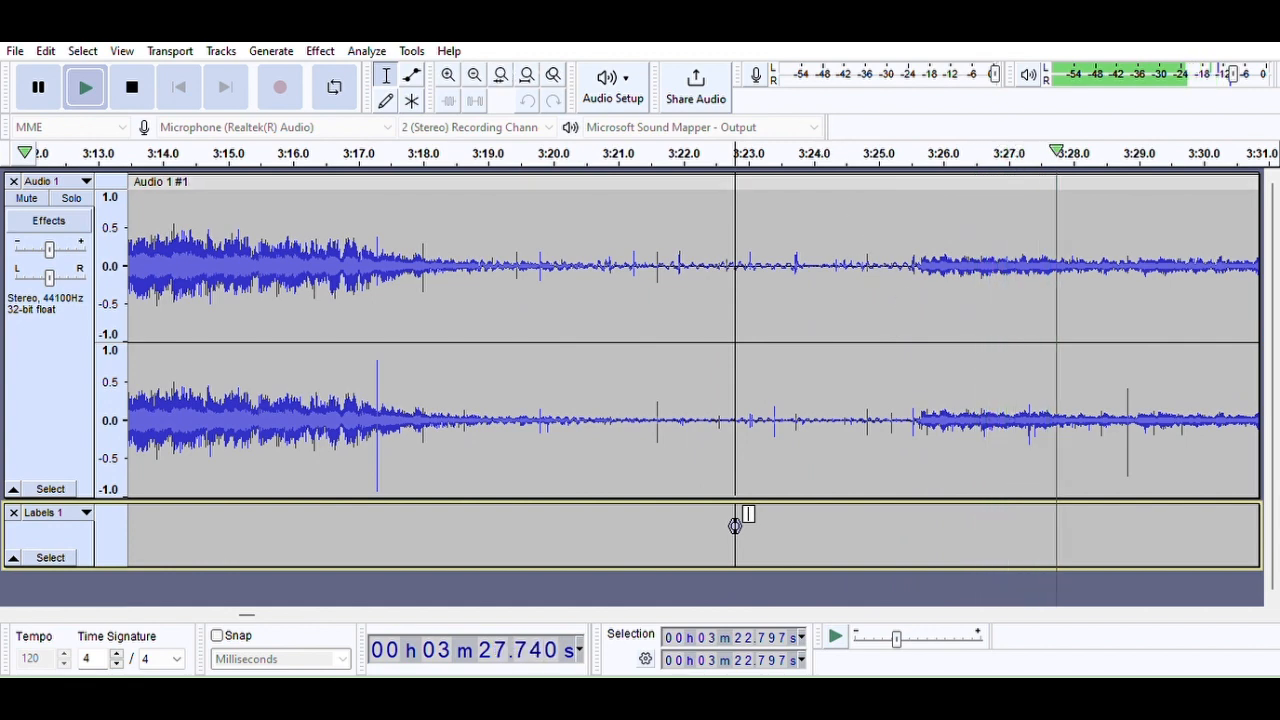
# Move playback to the quiet gap after the second song, at about 7:16
pyautogui.click(475, 68)
pyautogui.click(475, 68)
pyautogui.click(475, 68)
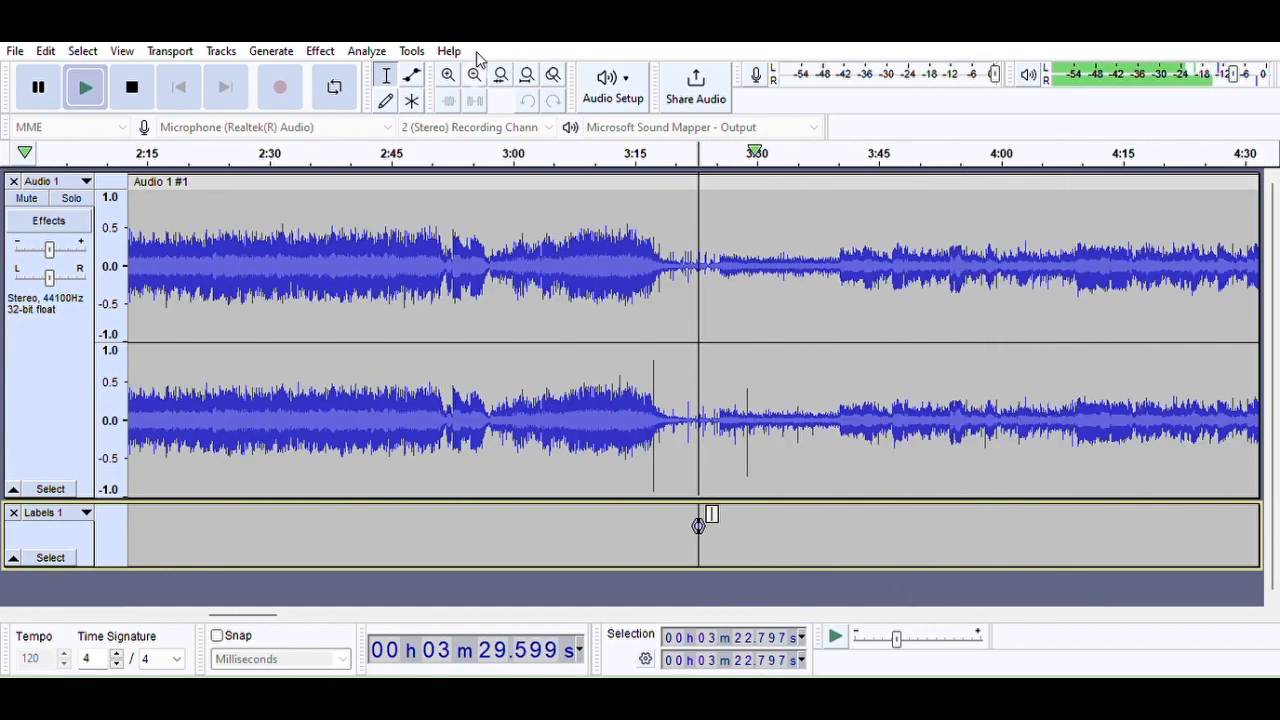
pyautogui.click(477, 62)
pyautogui.click(477, 62)
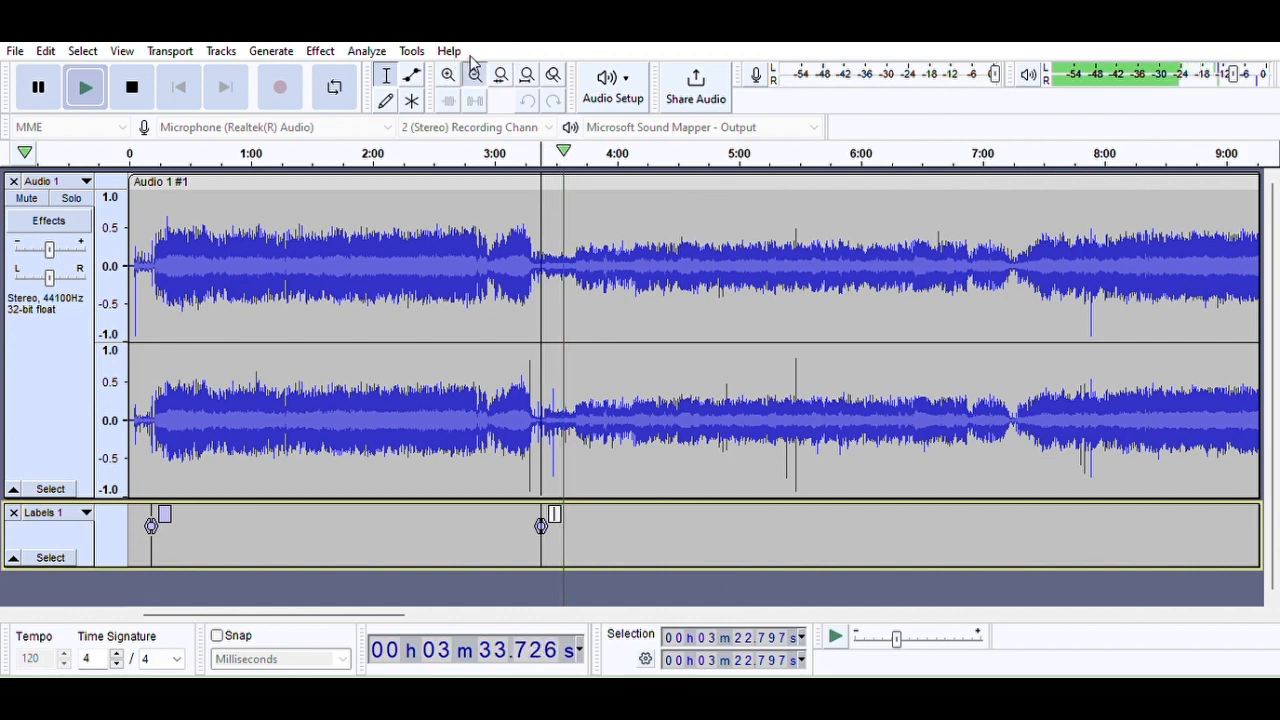
pyautogui.click(475, 66)
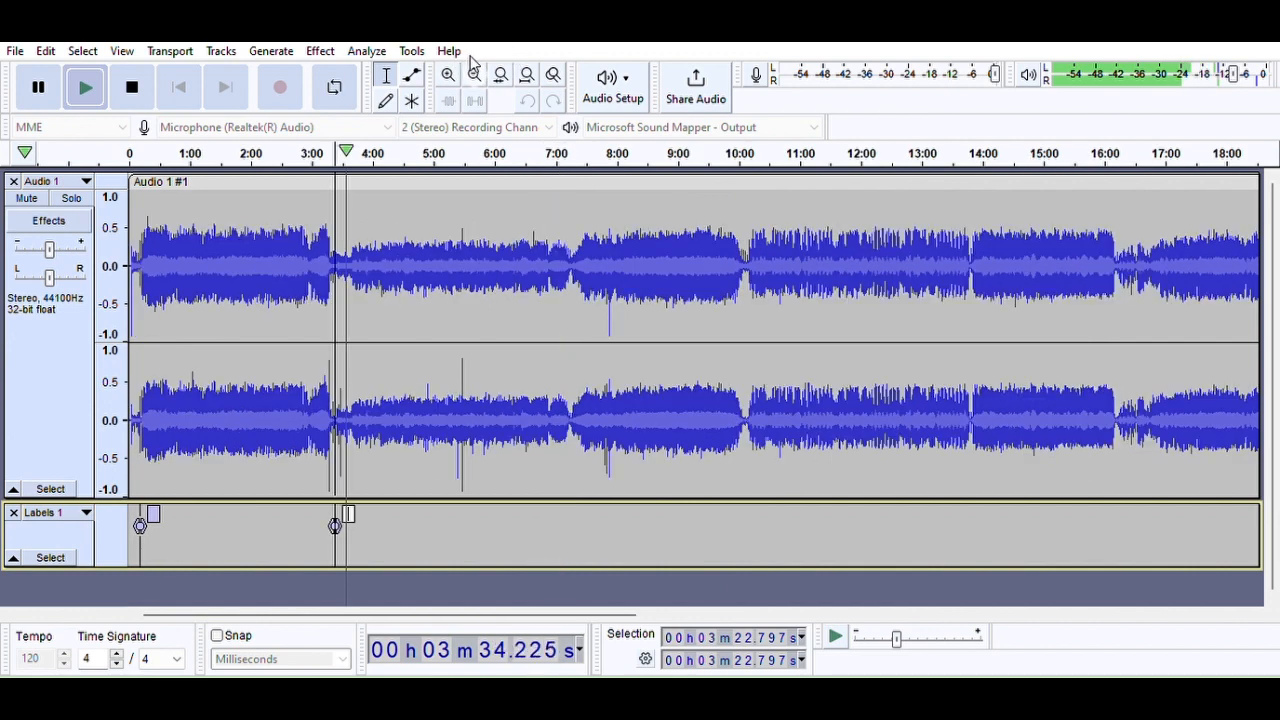
pyautogui.click(573, 145)
# Add an empty label at about 7:15.8, in the gap between the second and third songs
pyautogui.click(449, 77)
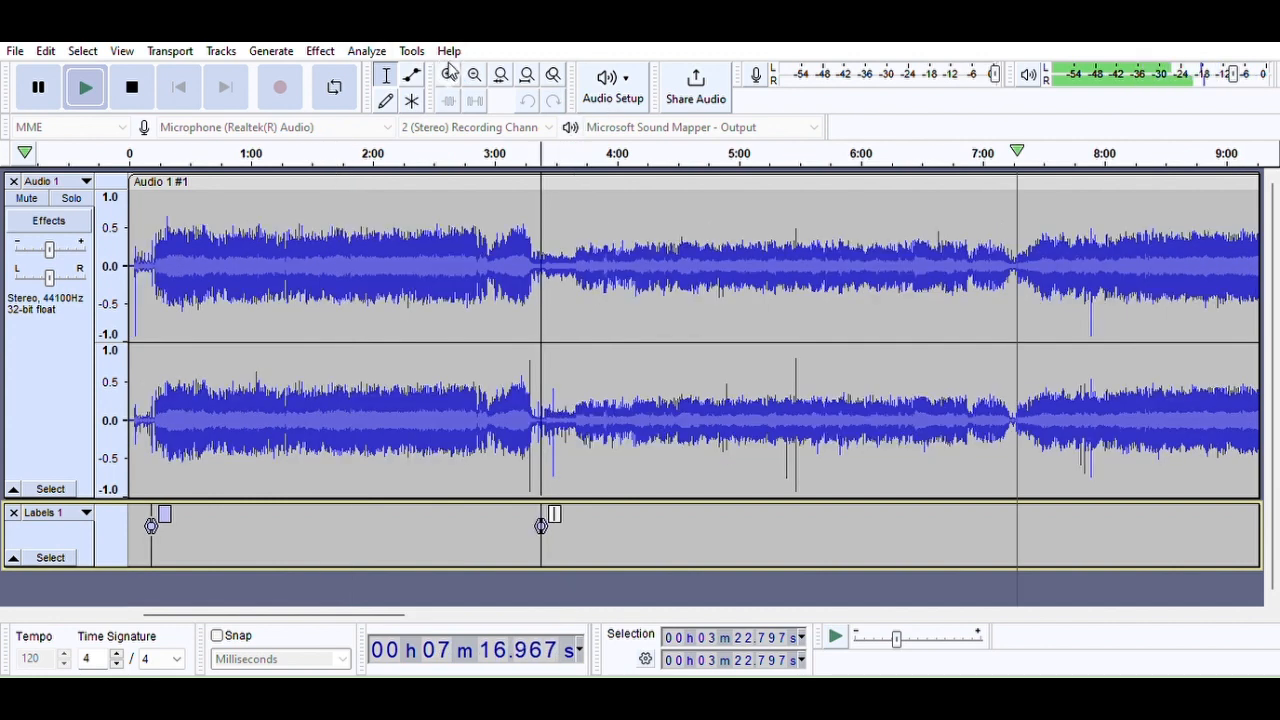
pyautogui.click(449, 77)
pyautogui.click(449, 77)
pyautogui.click(449, 77)
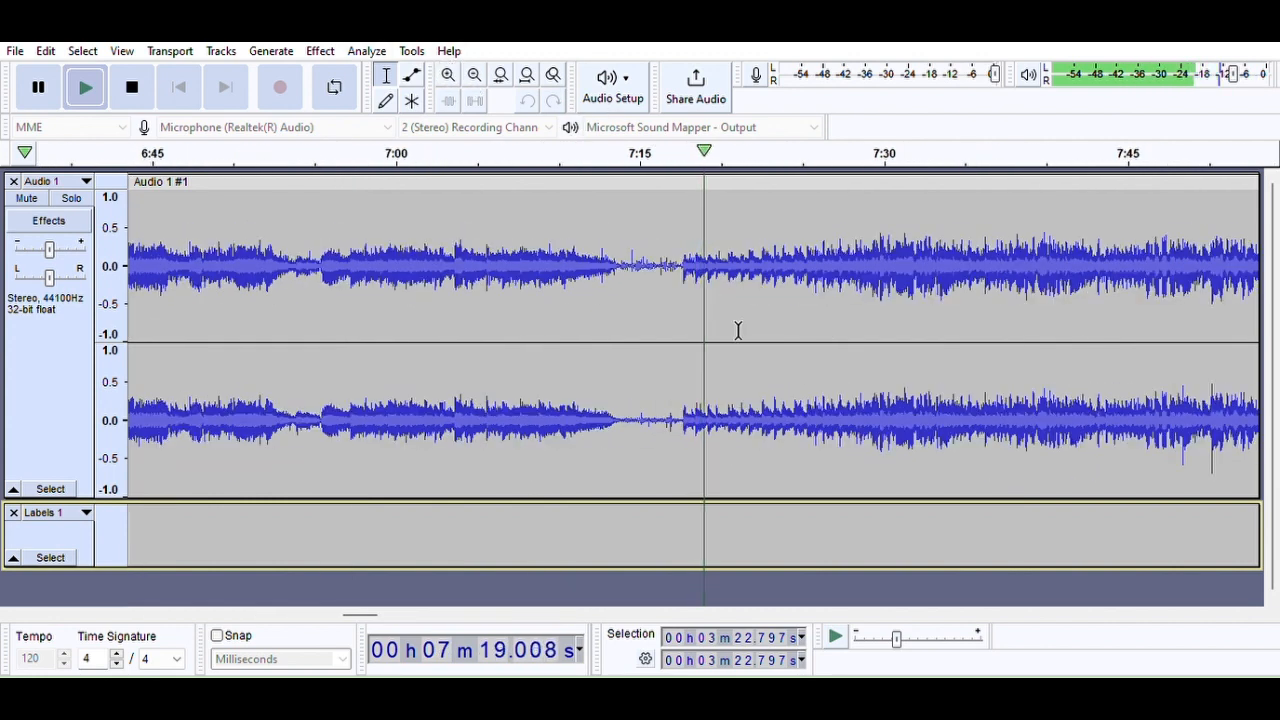
pyautogui.click(654, 253)
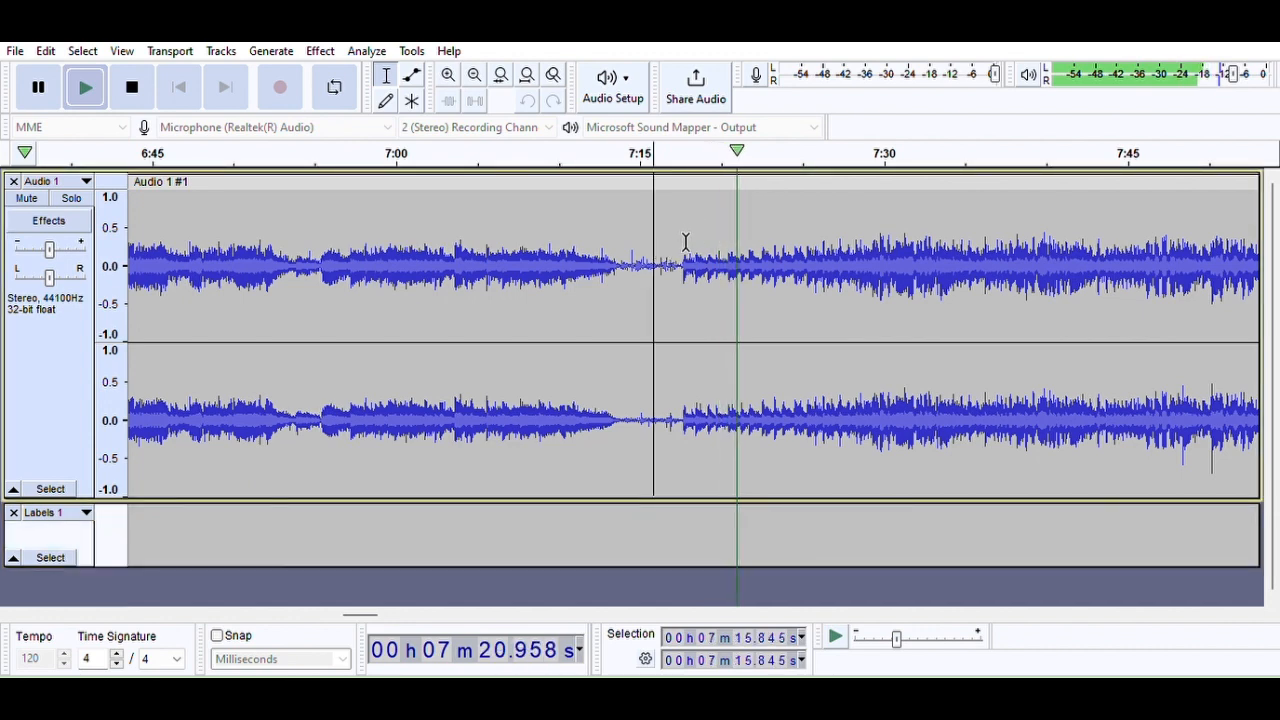
pyautogui.hotkey('ctrl', 'b')
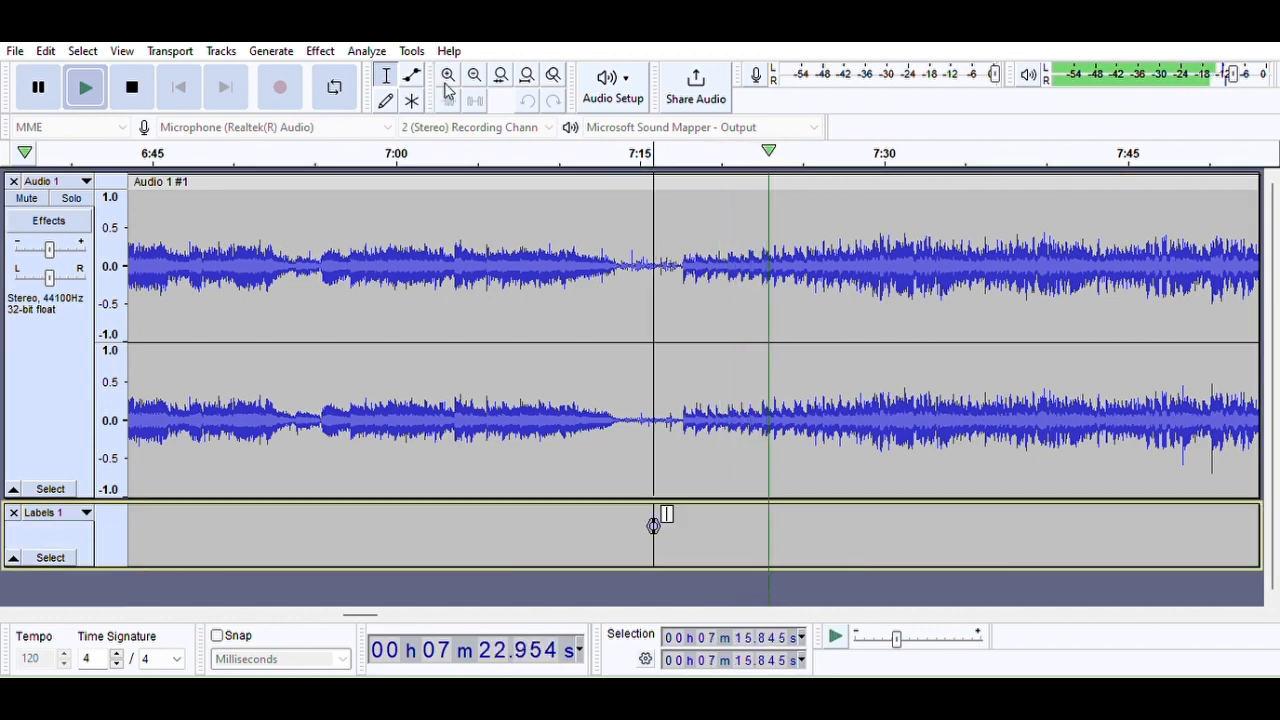
# Play from the gap after the third song and add an empty label there at about 10:08.1
pyautogui.click(474, 75)
pyautogui.click(474, 75)
pyautogui.click(474, 75)
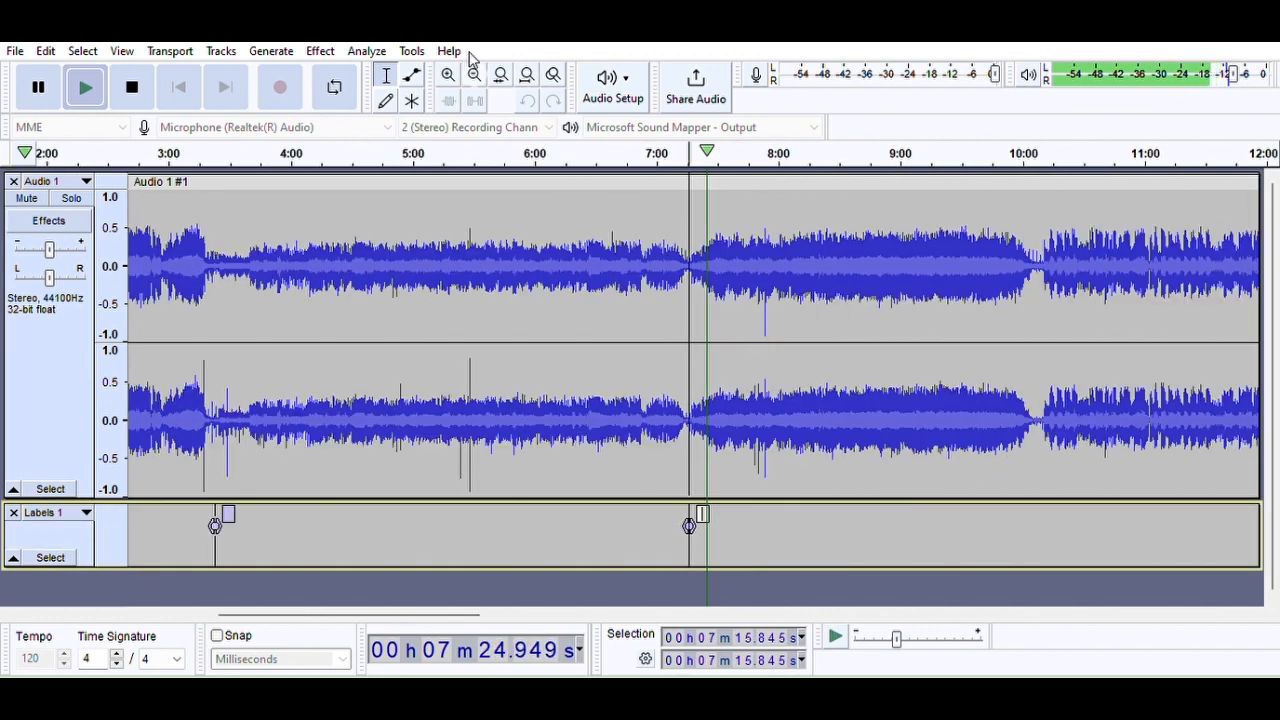
pyautogui.click(1027, 150)
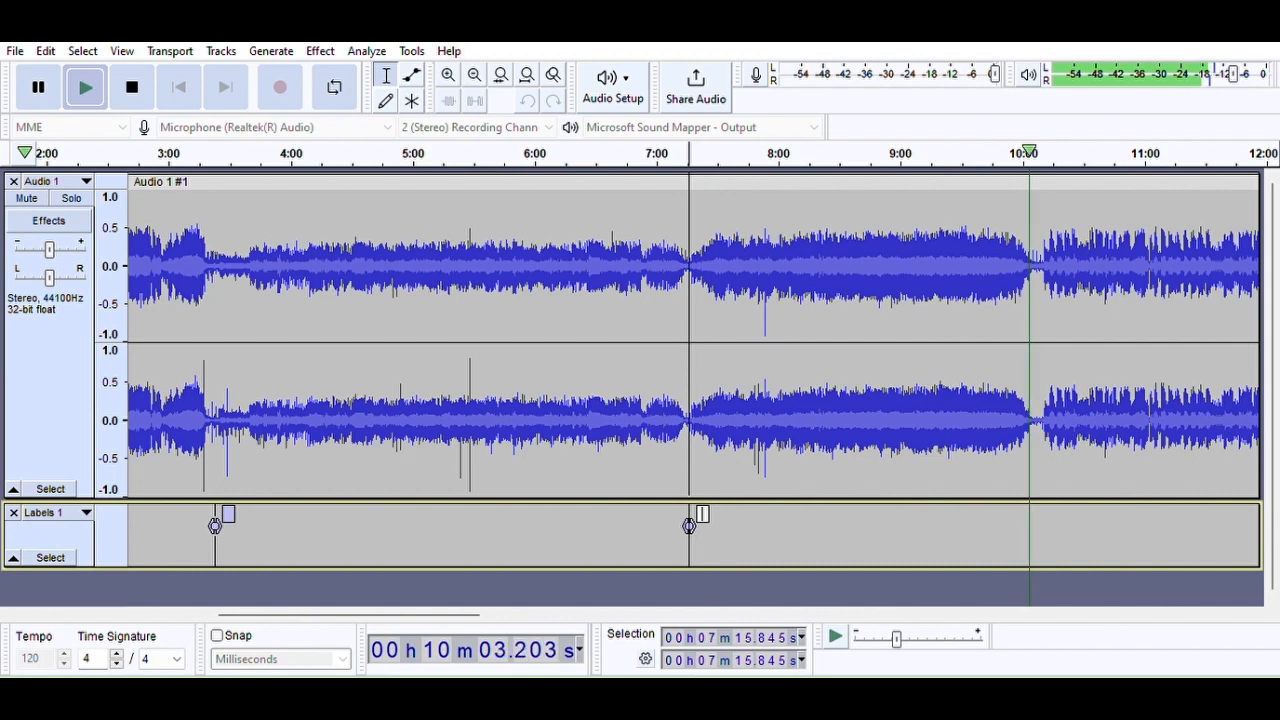
pyautogui.click(447, 73)
pyautogui.click(447, 73)
pyautogui.click(447, 73)
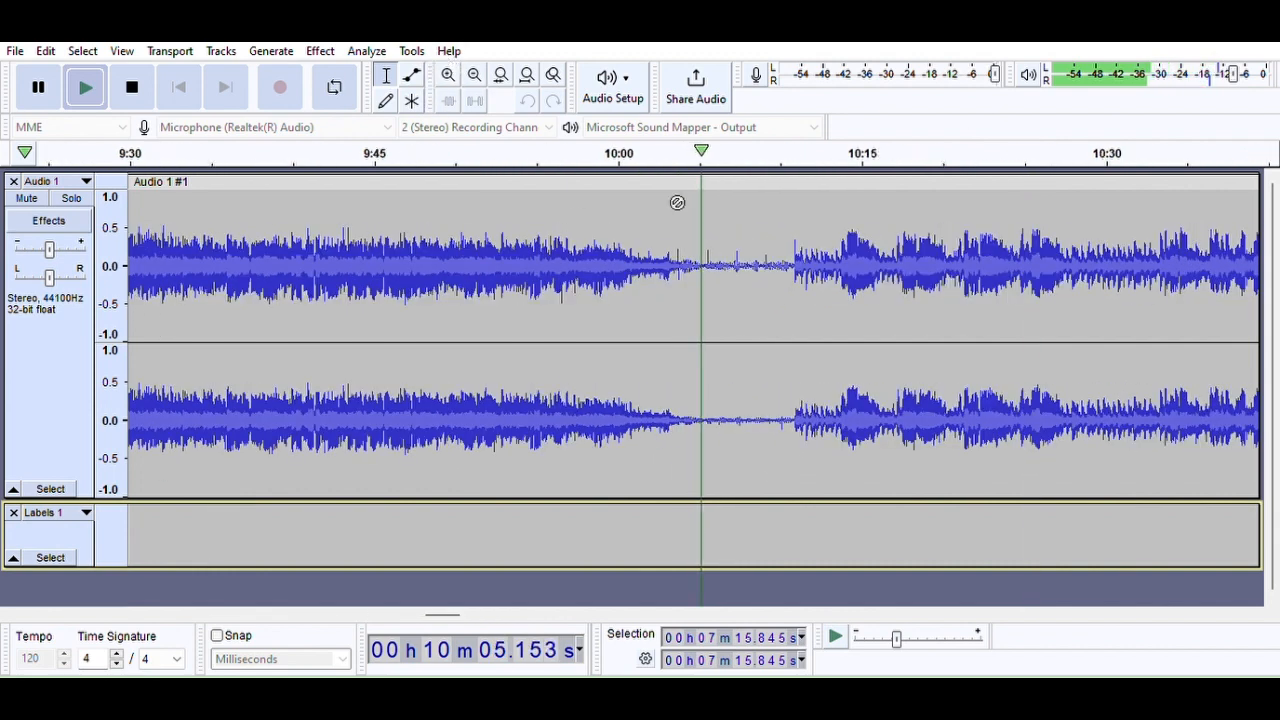
pyautogui.click(749, 256)
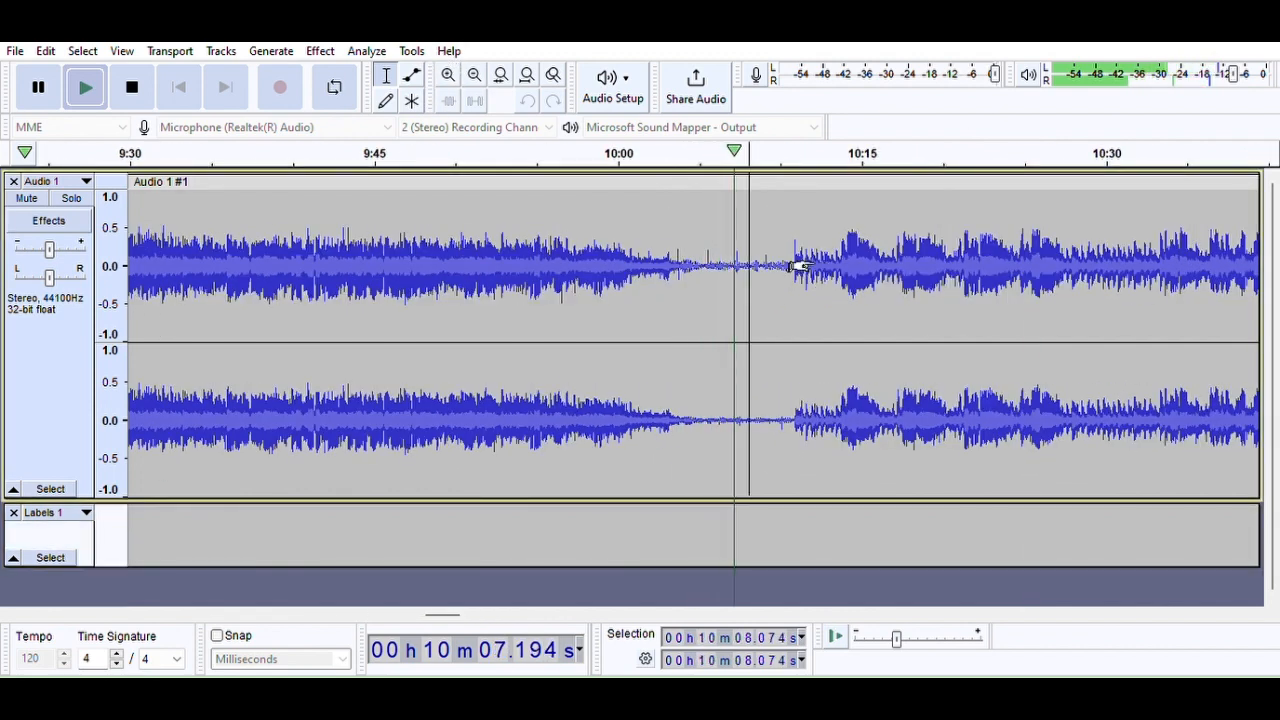
pyautogui.hotkey('ctrl', 'b')
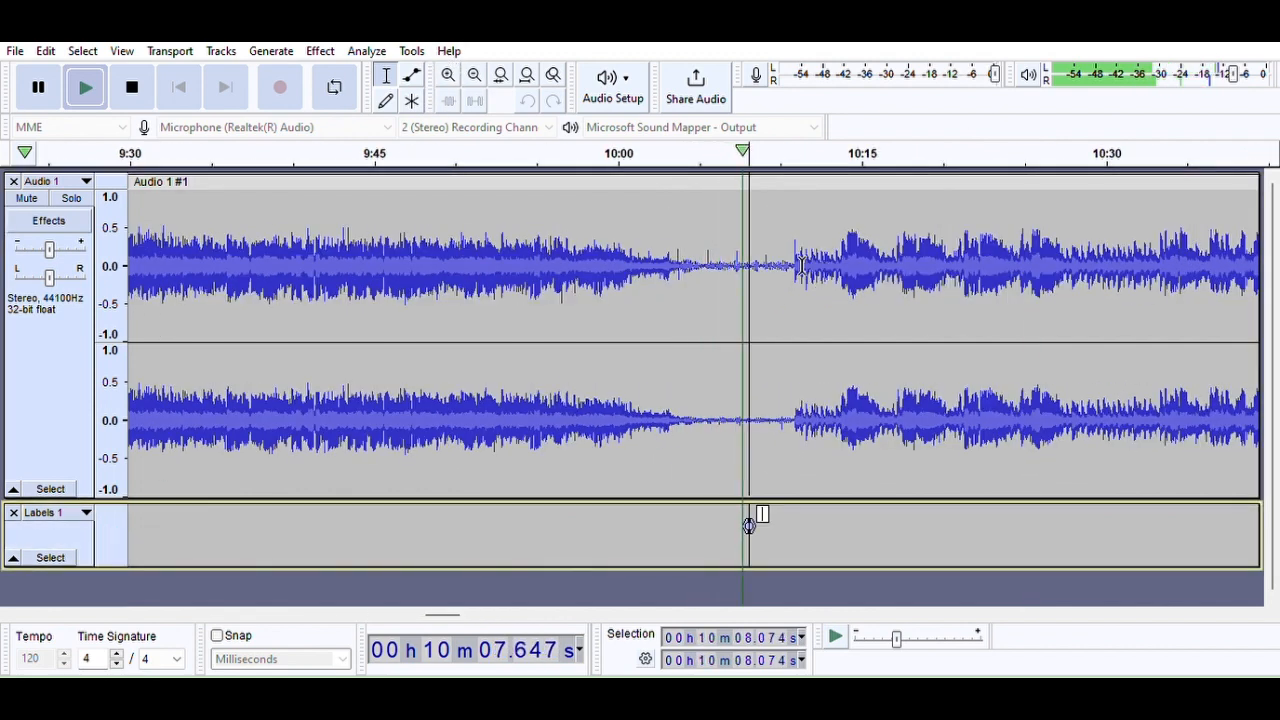
# Play from the end of the fourth song and add an empty label in the following gap at about 13:48.8
pyautogui.click(475, 70)
pyautogui.click(475, 70)
pyautogui.click(475, 70)
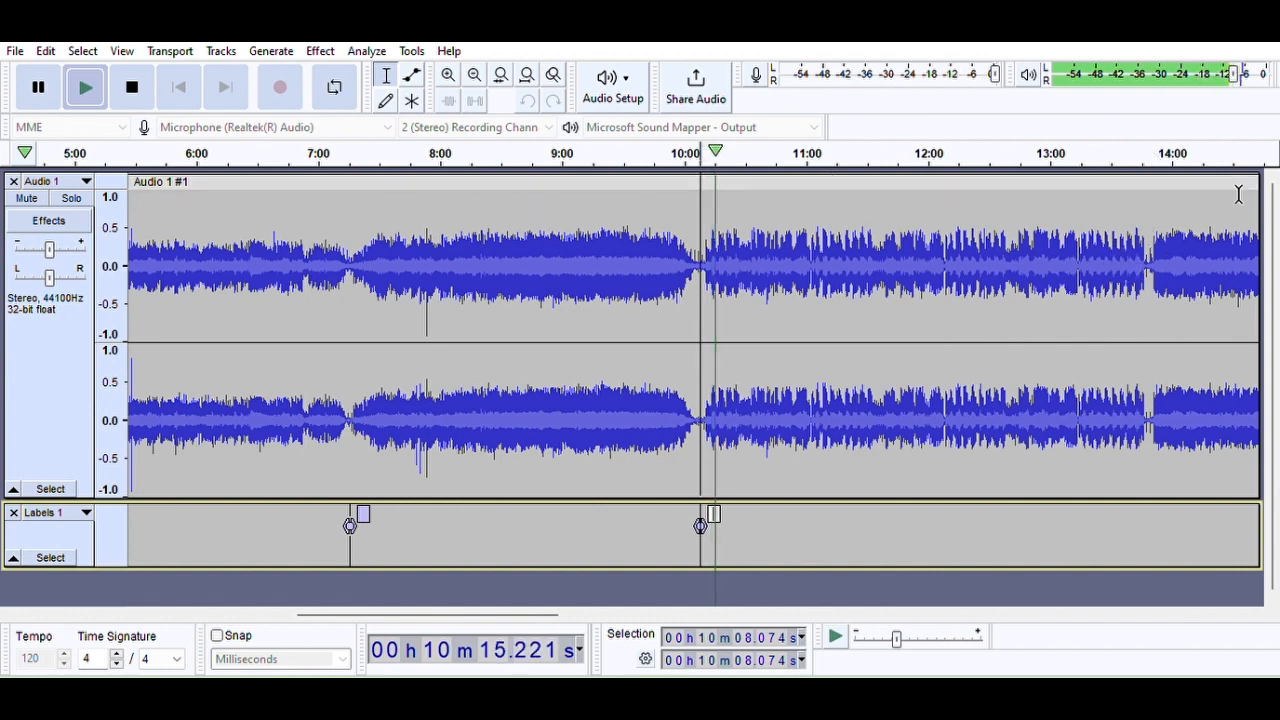
pyautogui.click(1140, 153)
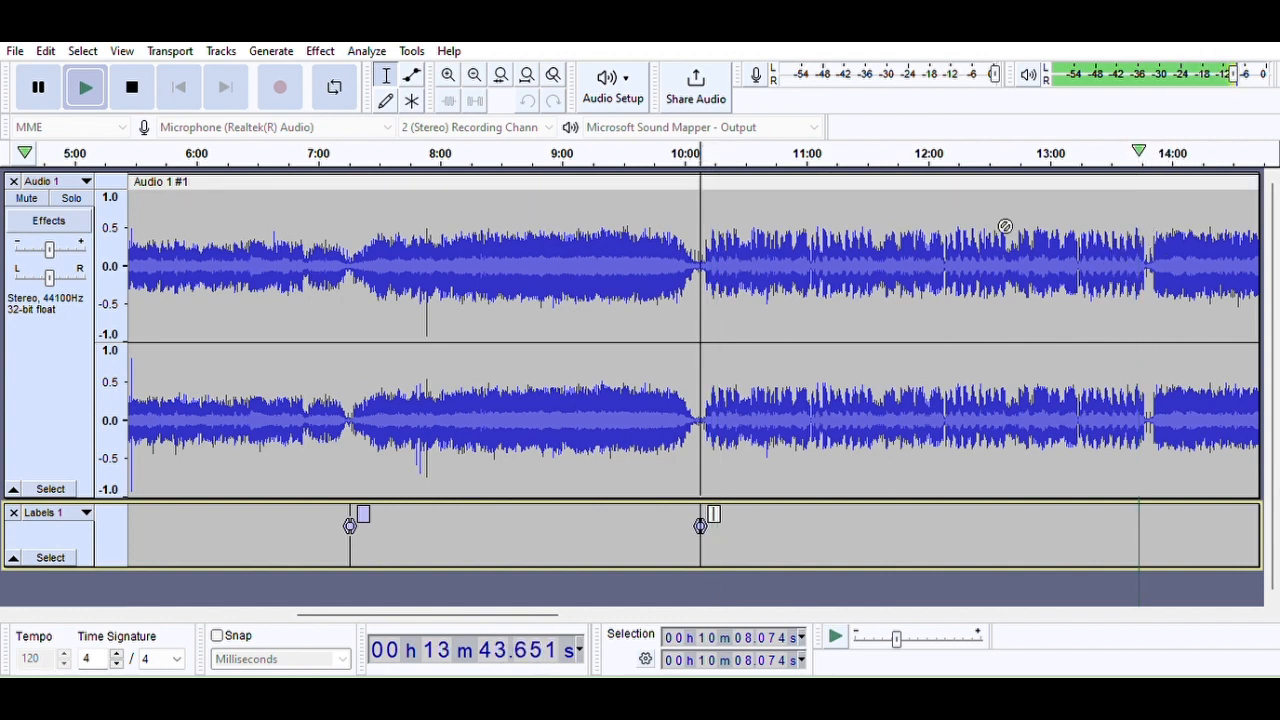
pyautogui.click(449, 72)
pyautogui.click(449, 72)
pyautogui.click(449, 72)
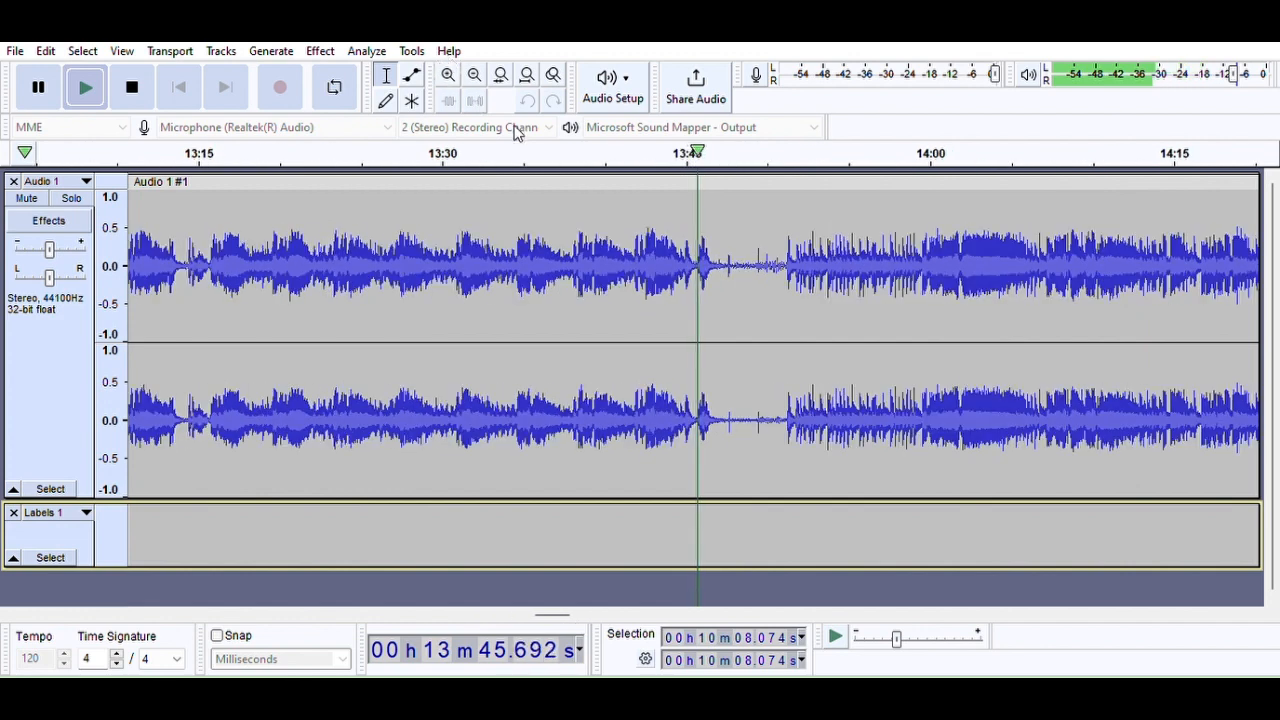
pyautogui.click(747, 270)
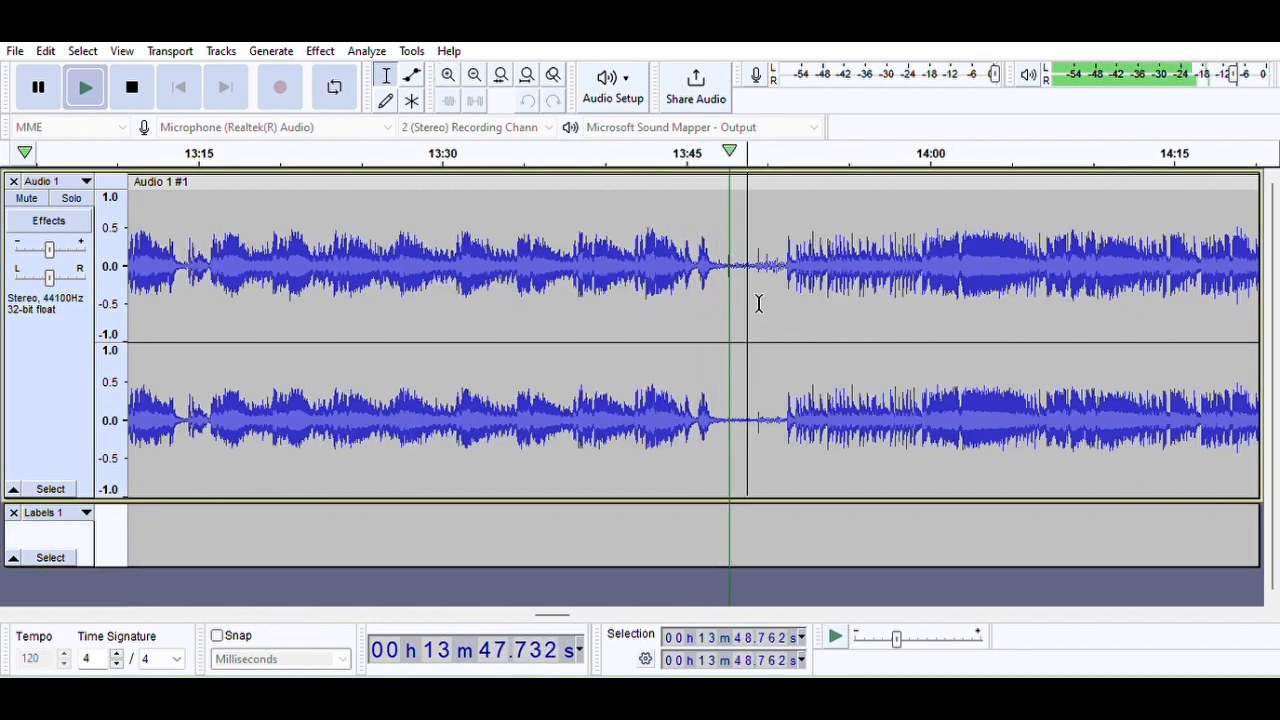
pyautogui.hotkey('ctrl', 'b')
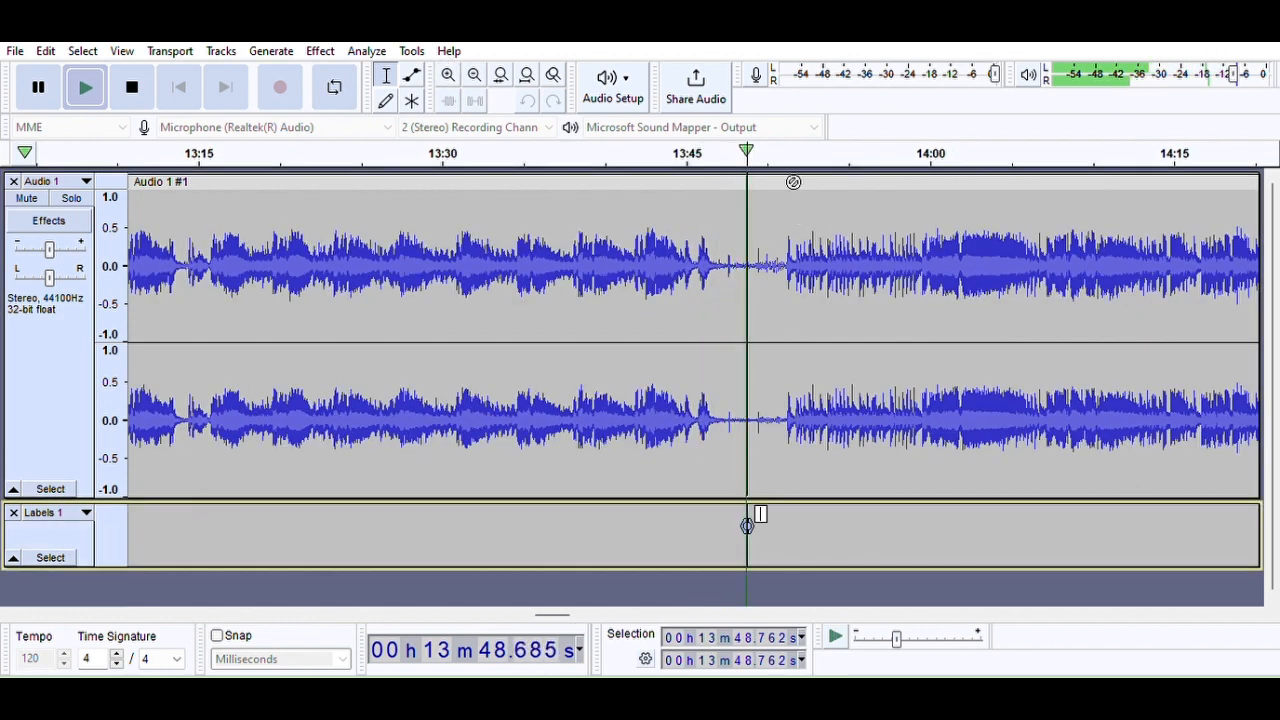
# Play from the end of the fifth song and add an empty label in the following gap at about 16:12.6
pyautogui.click(474, 74)
pyautogui.click(474, 74)
pyautogui.click(475, 68)
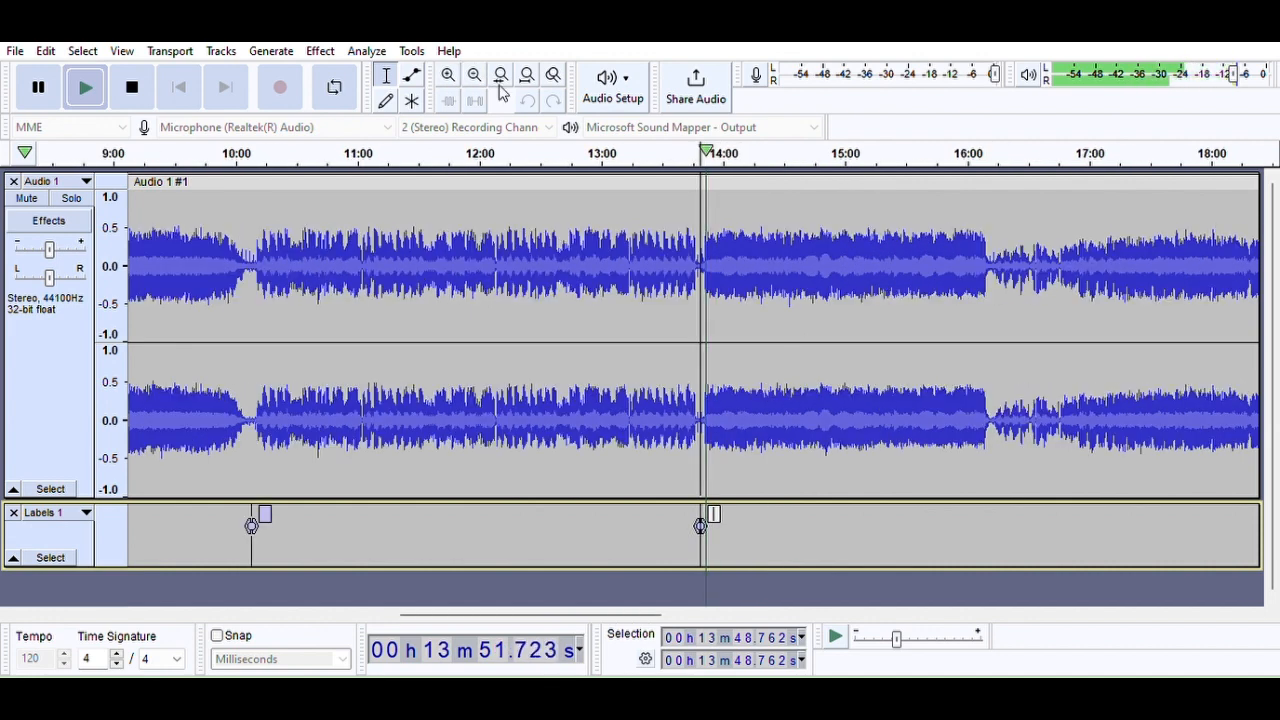
pyautogui.click(982, 153)
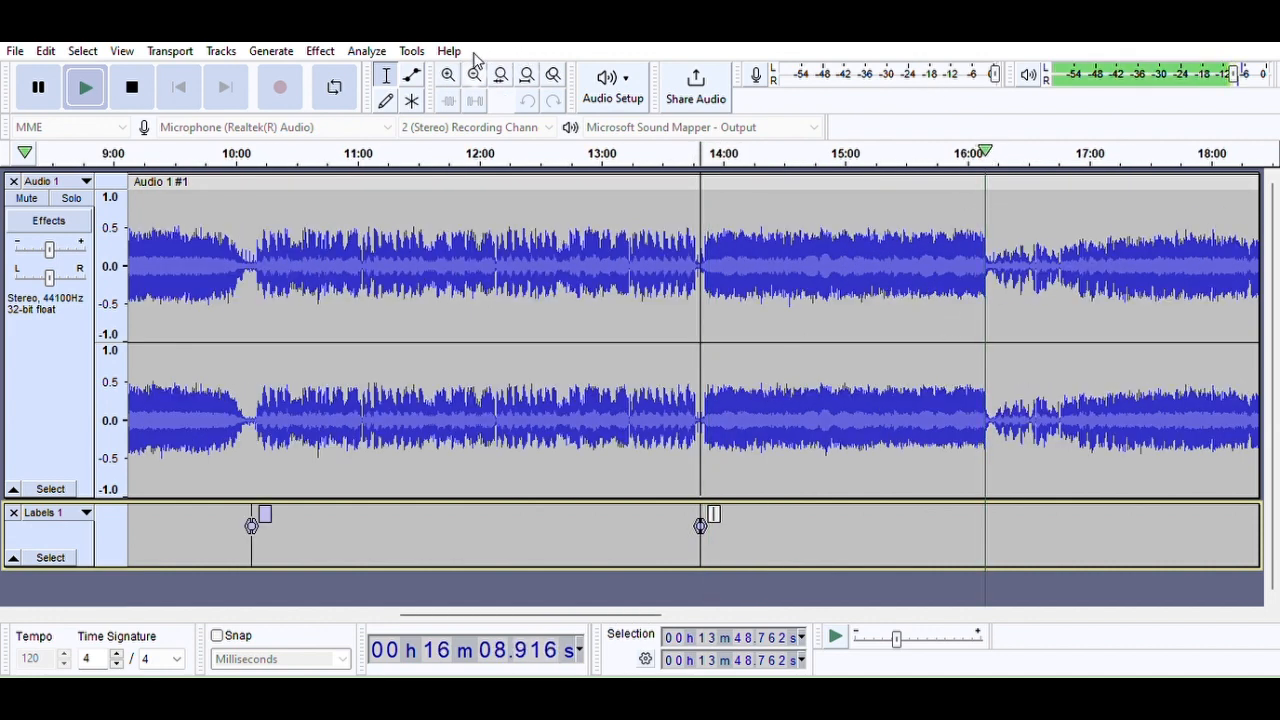
pyautogui.click(448, 74)
pyautogui.click(448, 74)
pyautogui.click(448, 74)
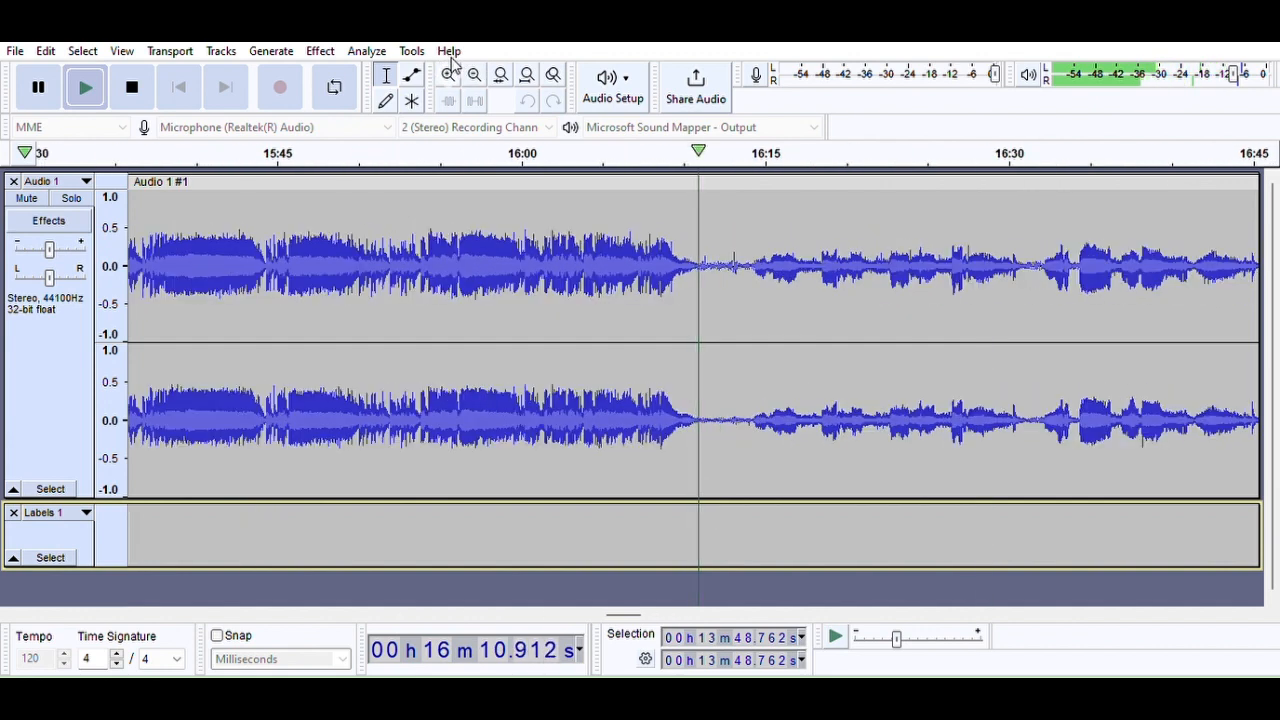
pyautogui.click(727, 400)
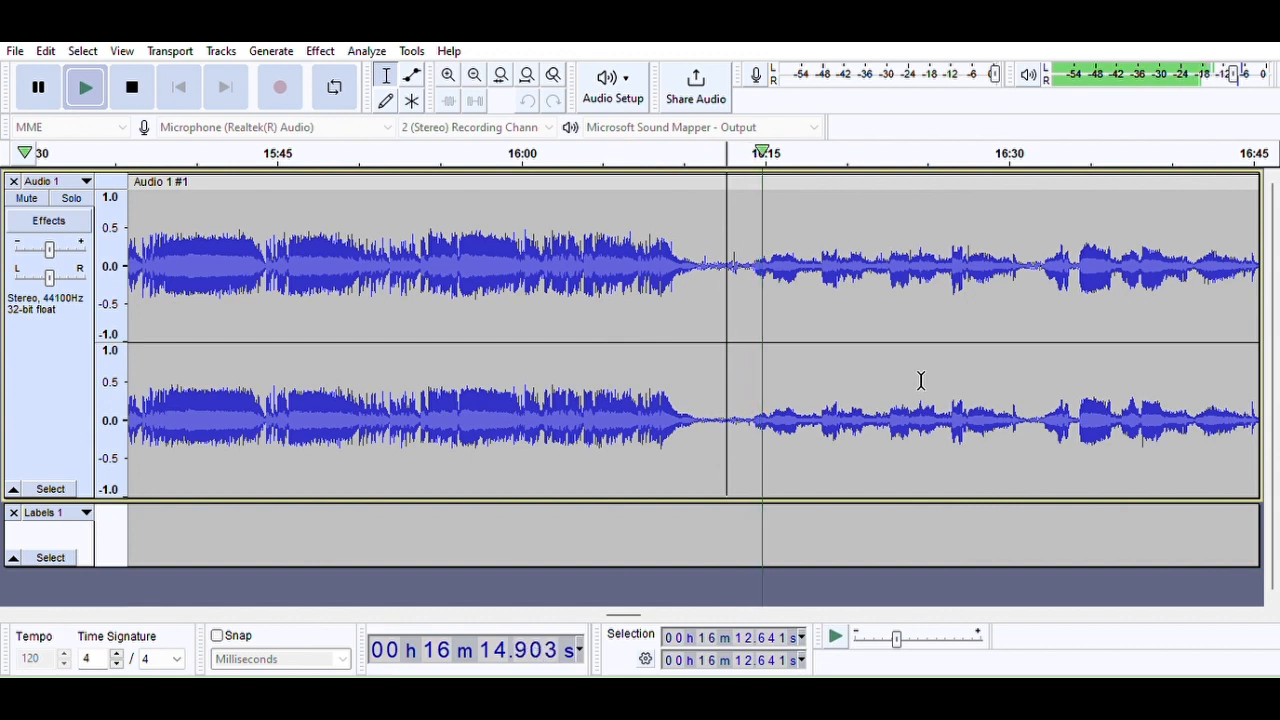
pyautogui.hotkey('ctrl', 'b')
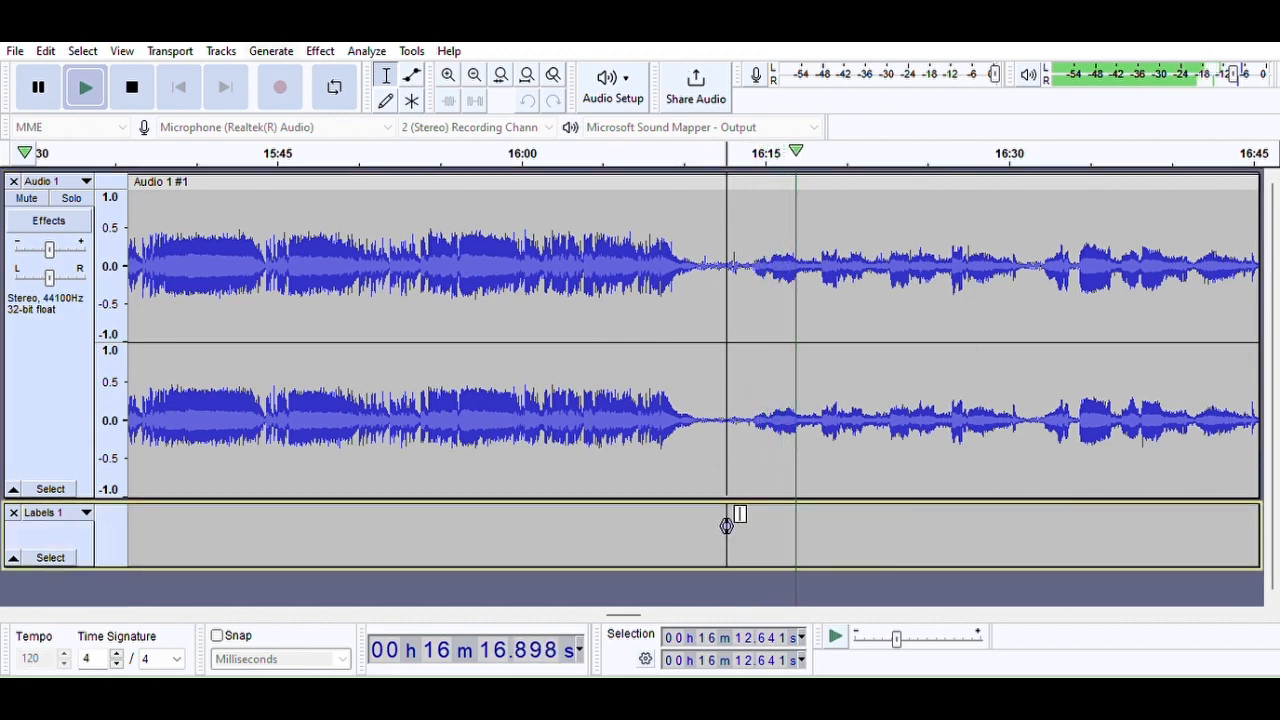
# Play from the end of the sixth song at about 19:55 and add an empty label in the quiet stretch at about 20:17.6
pyautogui.click(478, 66)
pyautogui.click(480, 70)
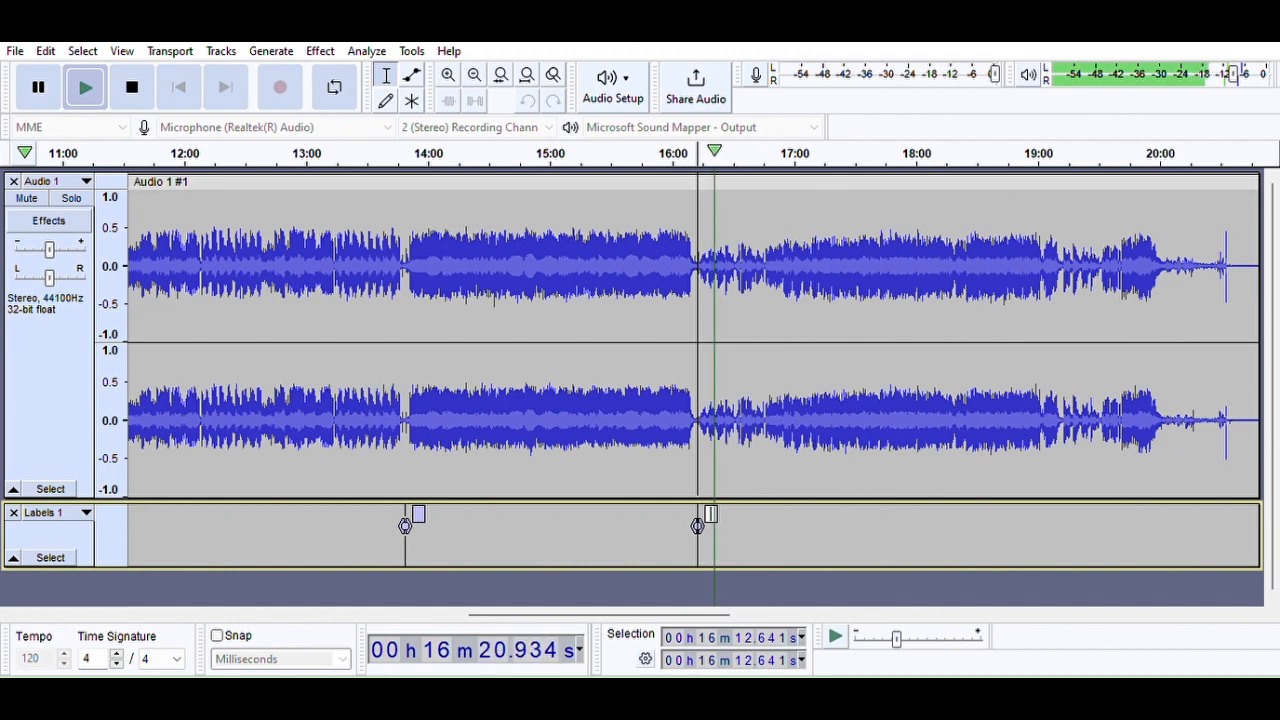
pyautogui.click(475, 70)
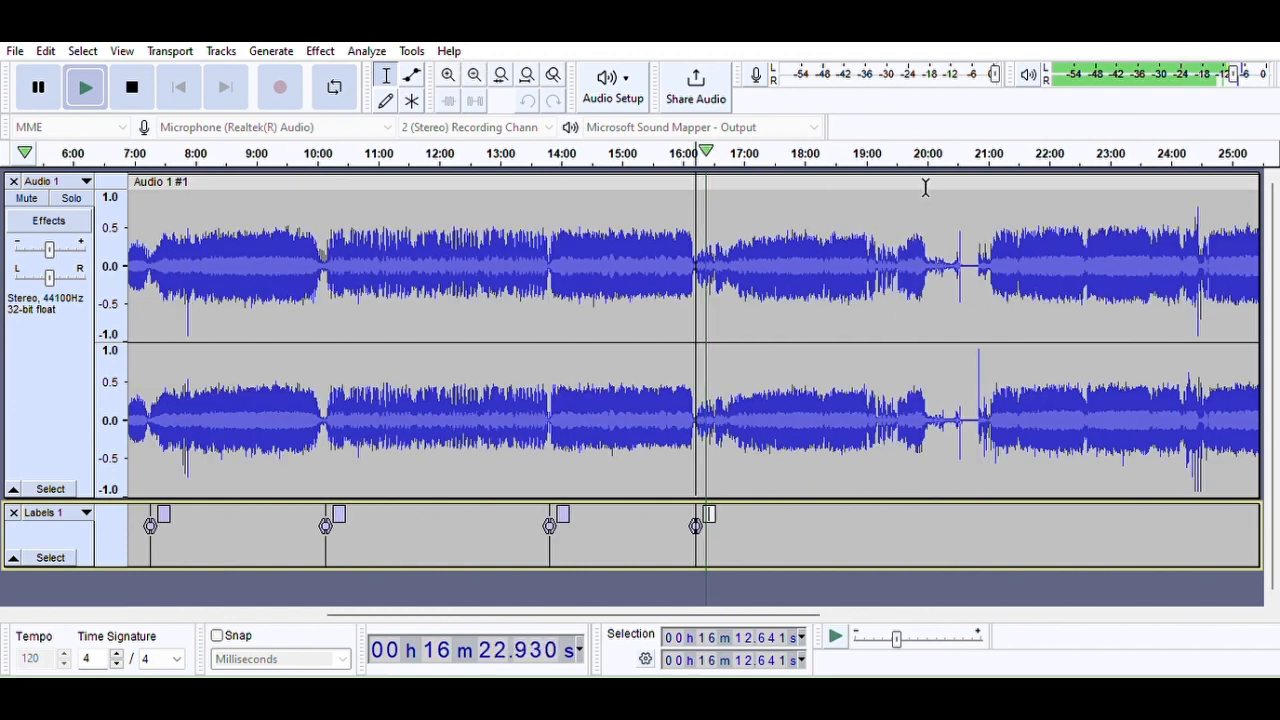
pyautogui.click(923, 153)
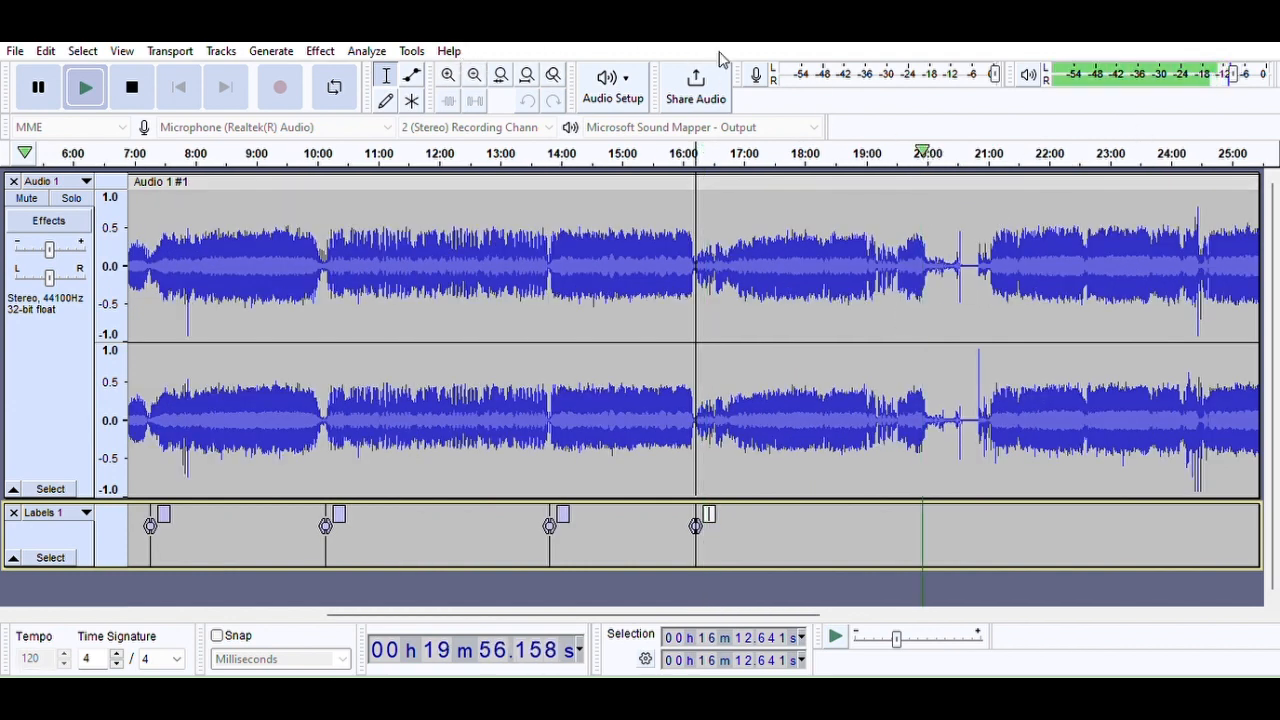
pyautogui.click(448, 73)
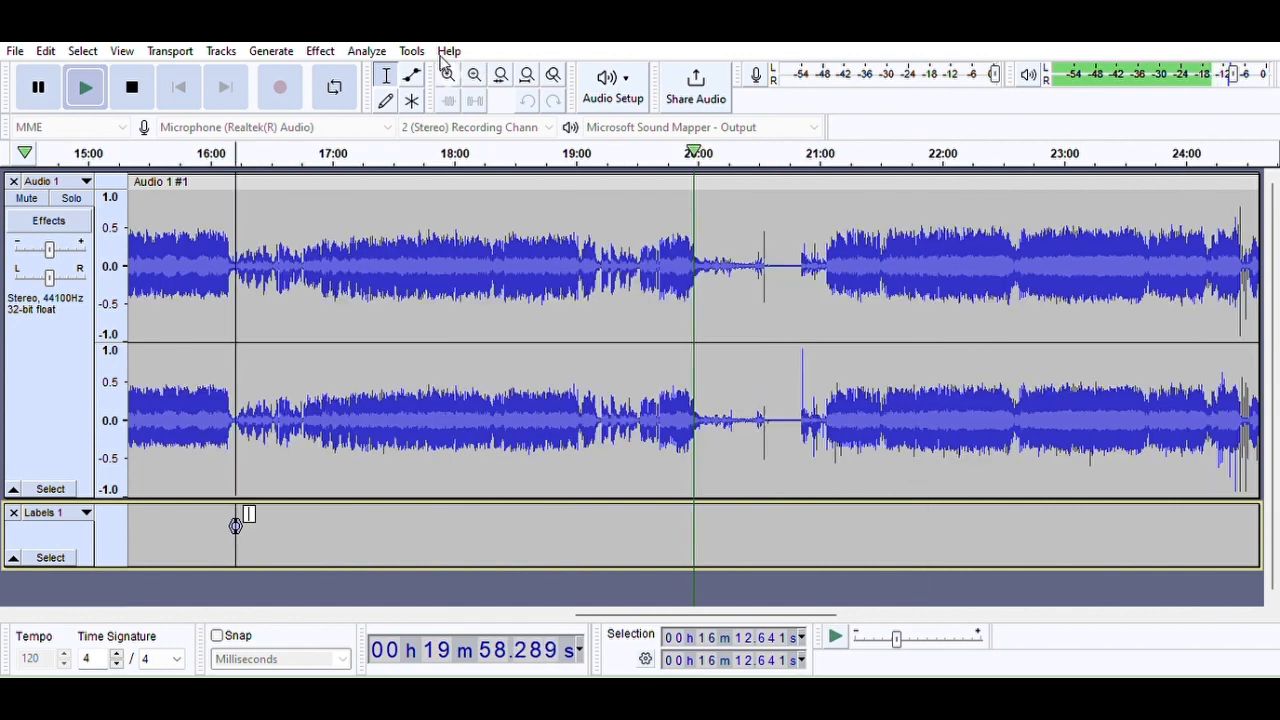
pyautogui.click(448, 73)
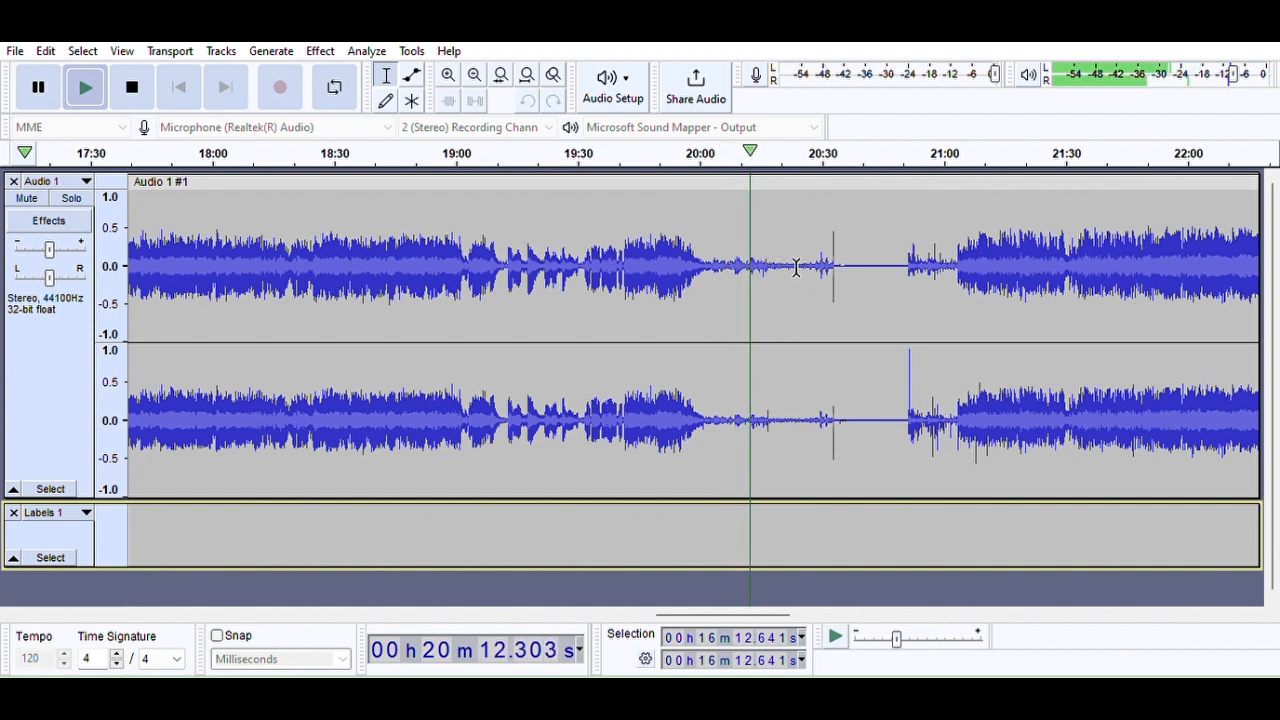
pyautogui.click(771, 430)
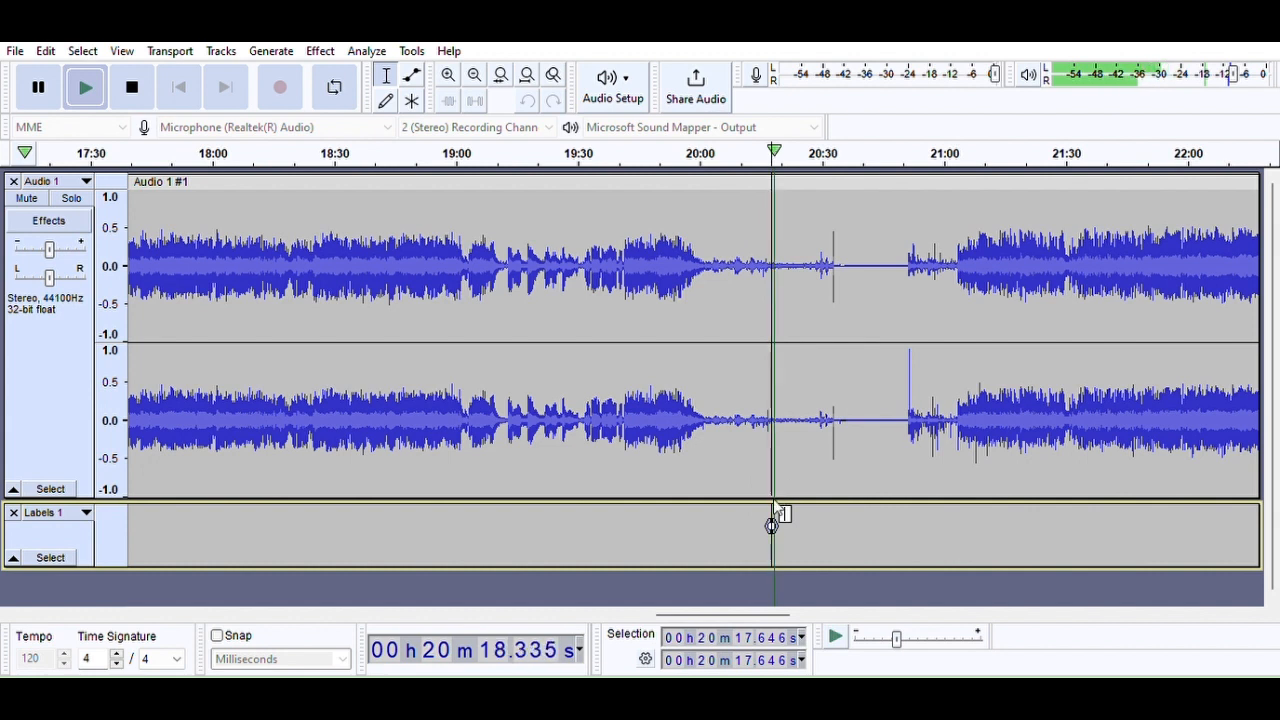
# Play the start of the seventh song to locate it, and delete the surplus audio from 20:17.646 to 21:03.051
pyautogui.click(131, 85)
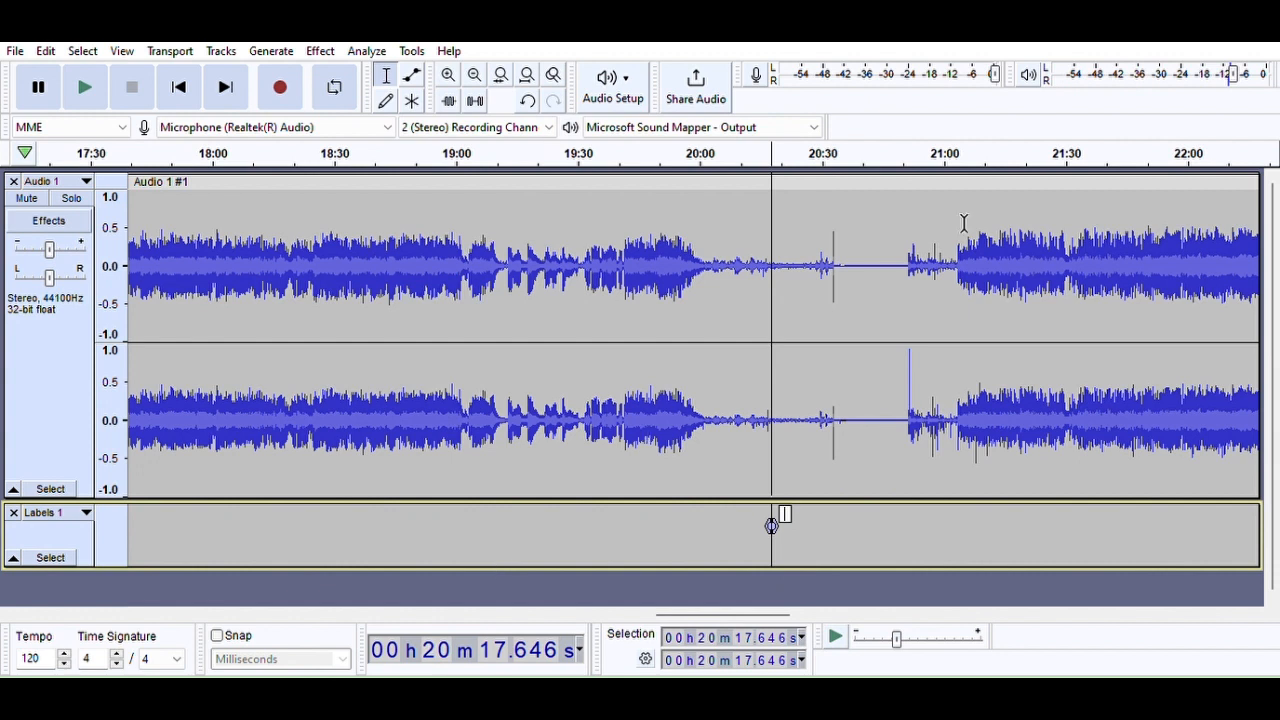
pyautogui.click(948, 152)
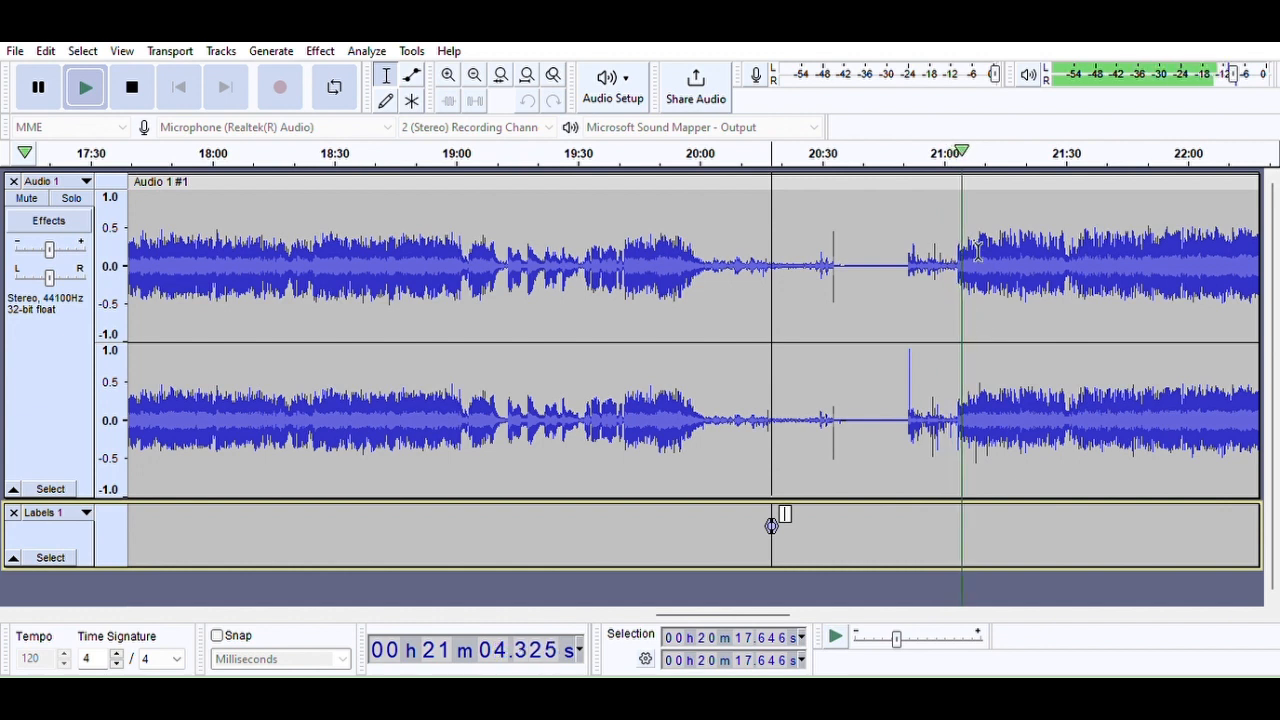
pyautogui.click(132, 90)
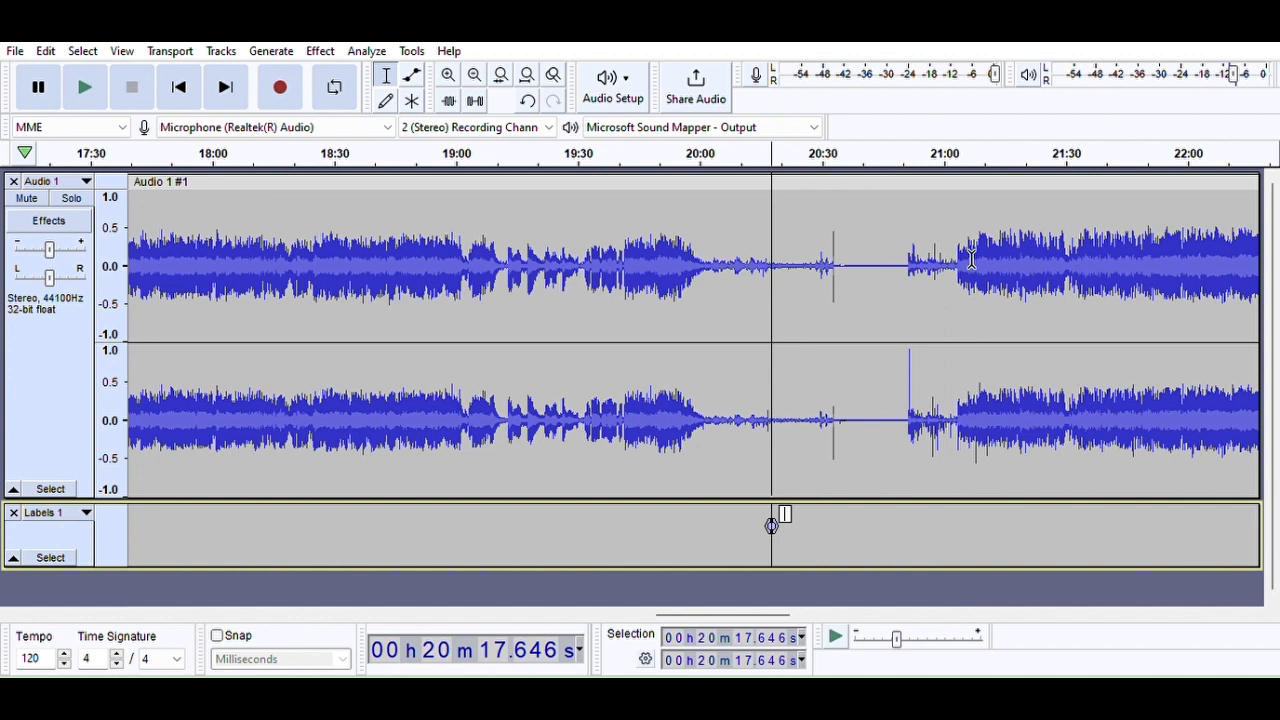
pyautogui.moveTo(957, 258); pyautogui.dragTo(786, 287)
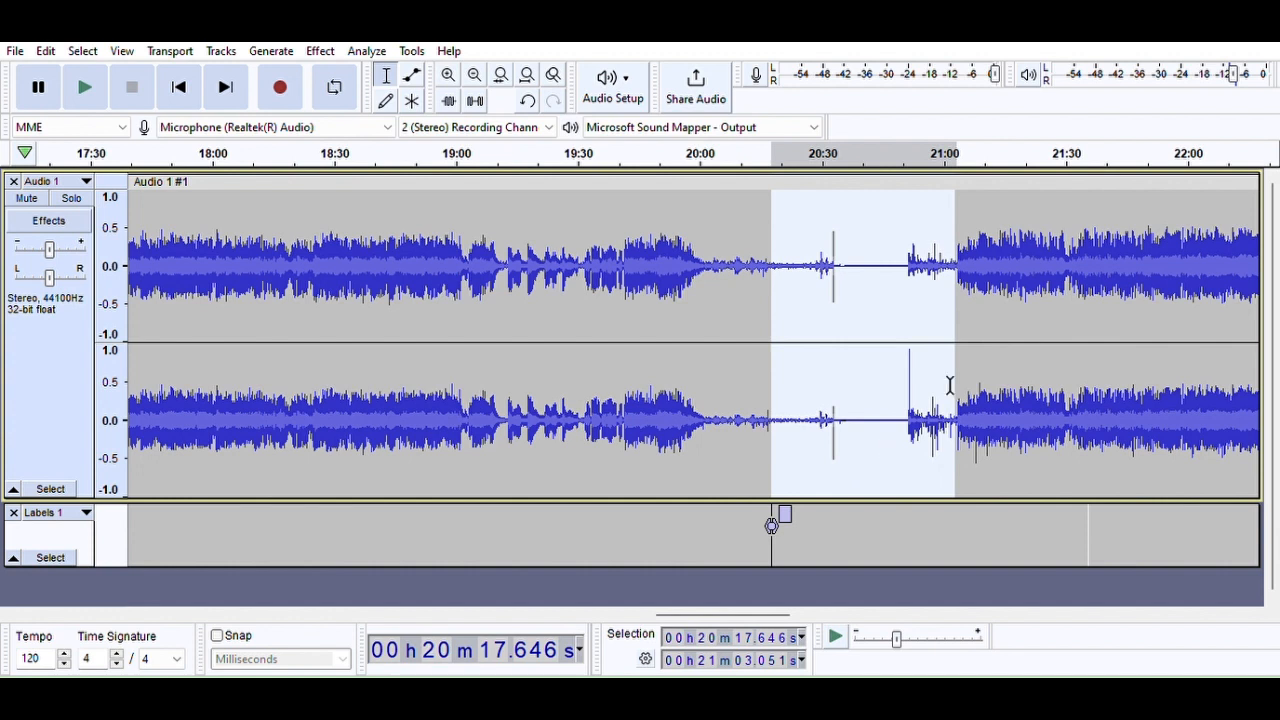
pyautogui.press('Delete')
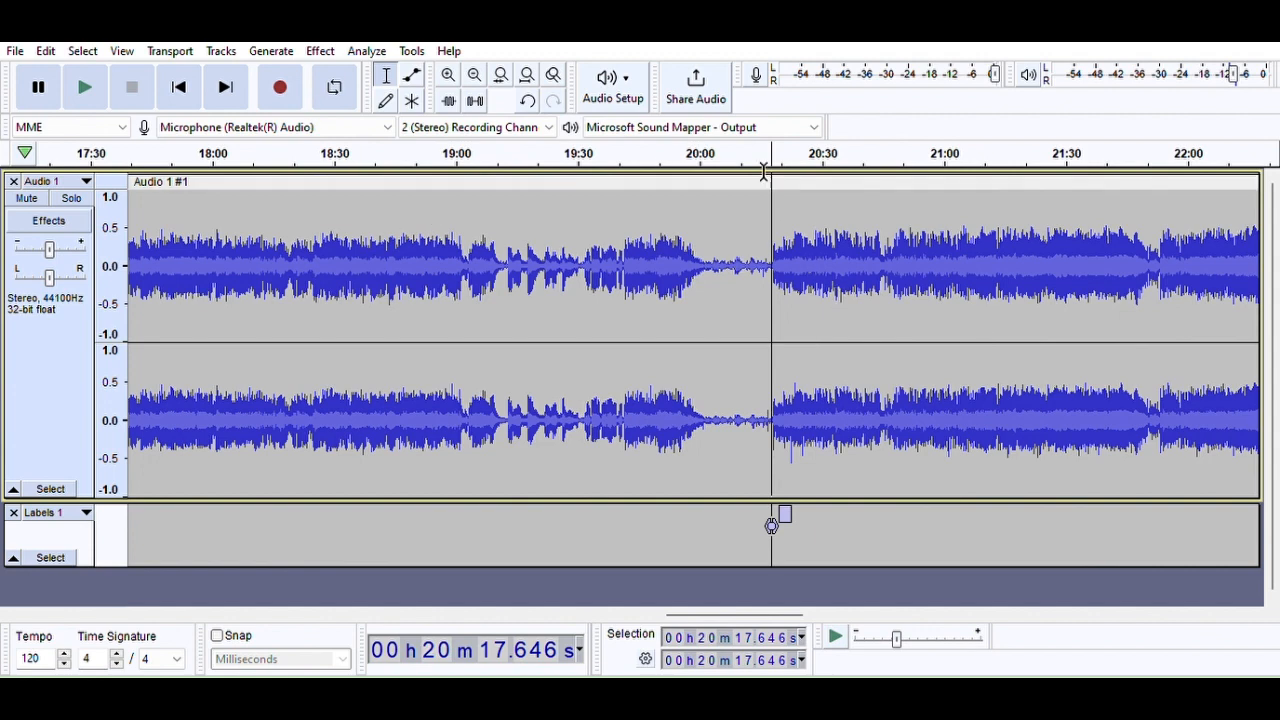
# Play from the brief dip at about 21:50 to check whether a song ends there
pyautogui.click(476, 60)
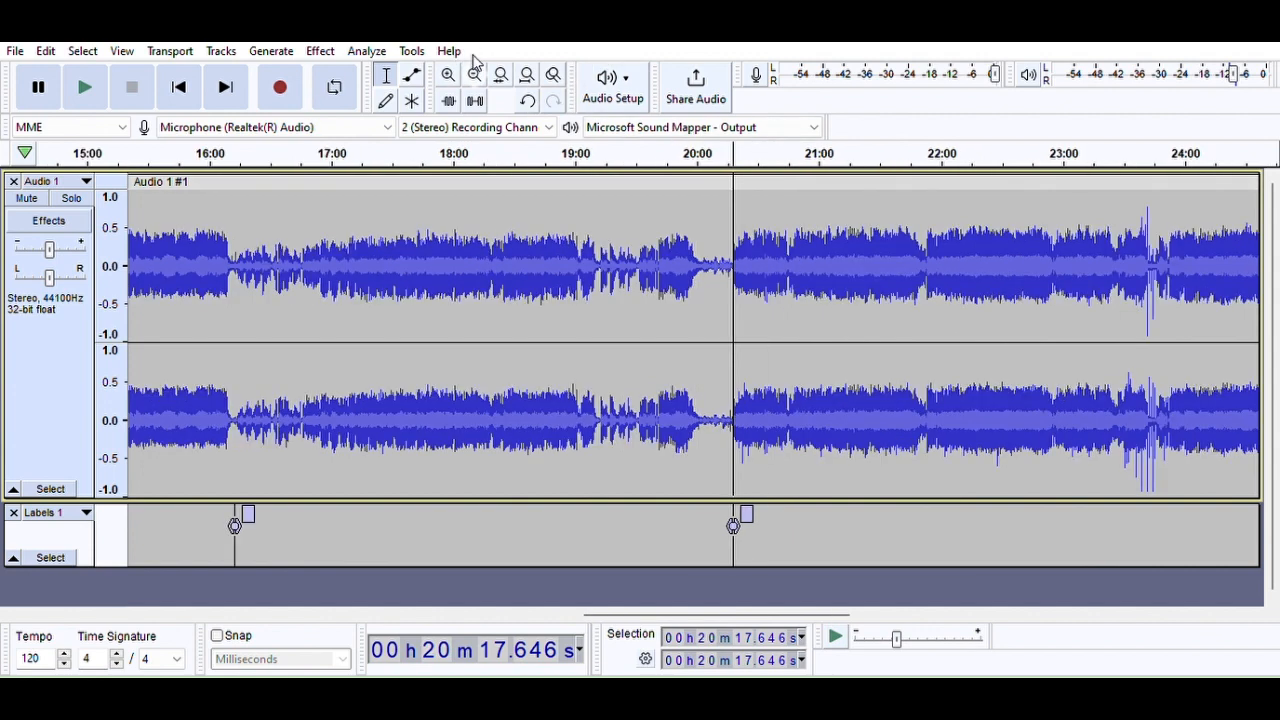
pyautogui.click(922, 153)
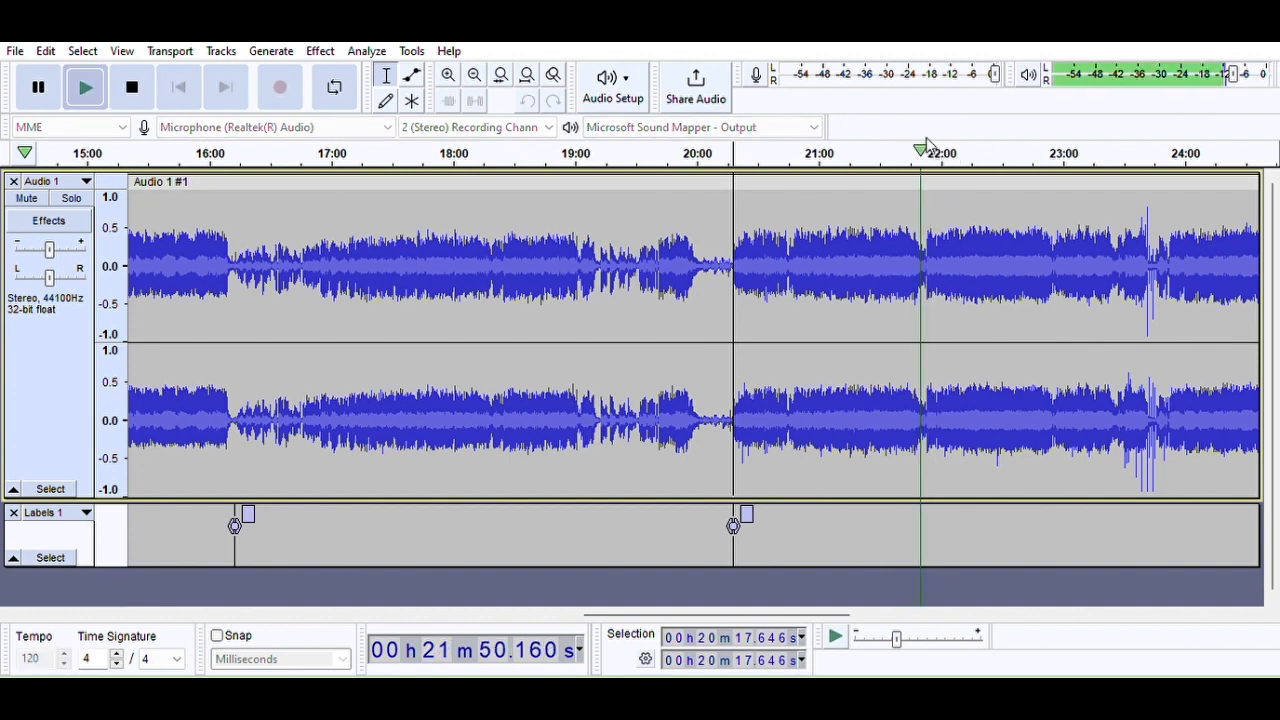
pyautogui.click(448, 74)
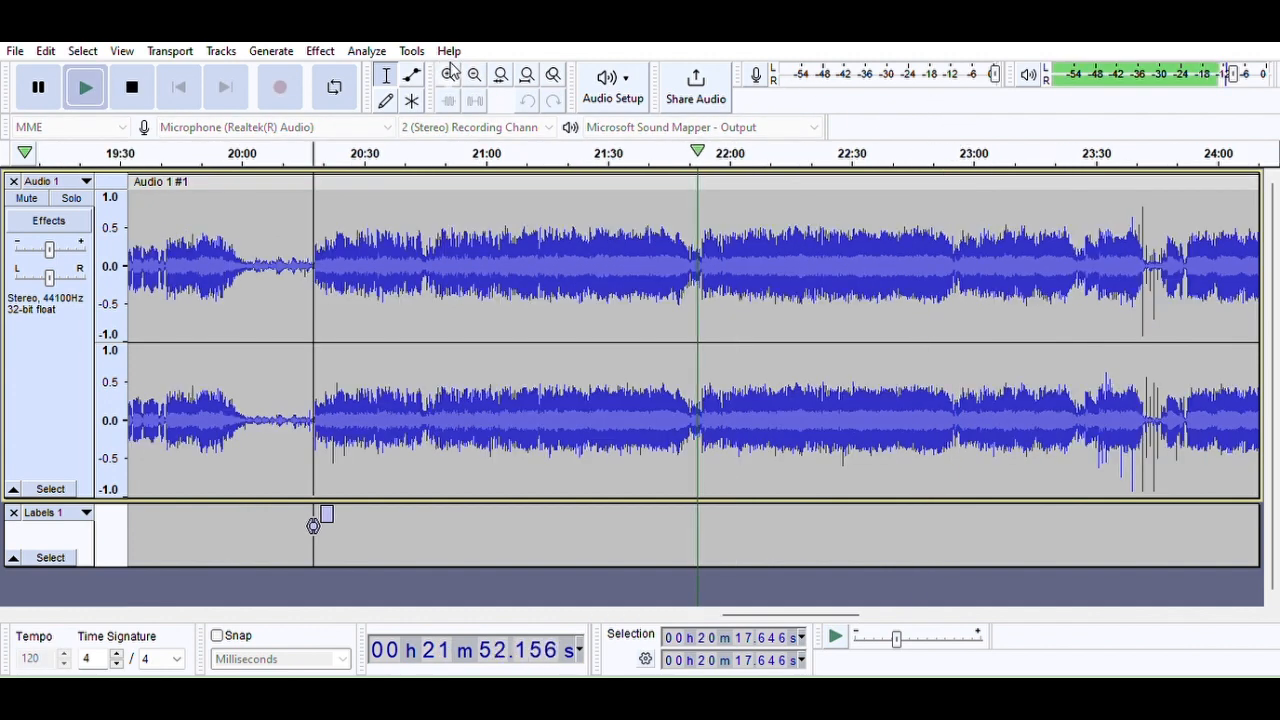
pyautogui.click(448, 74)
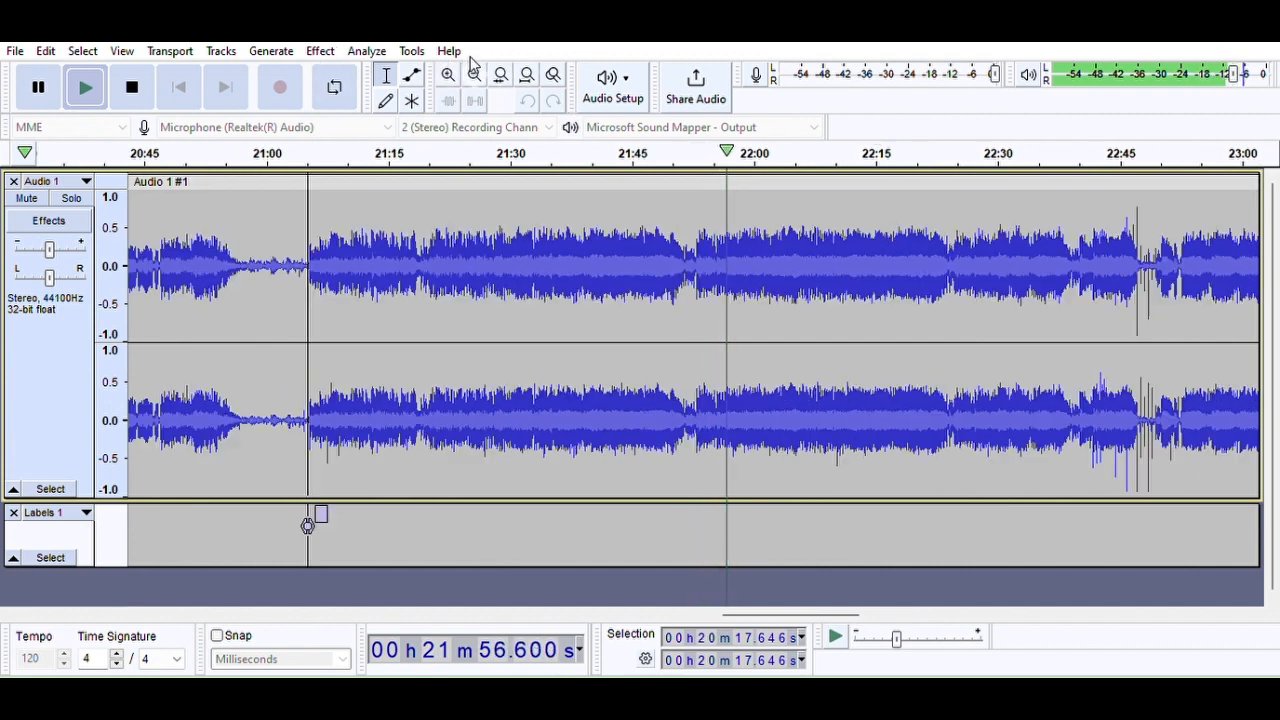
pyautogui.click(474, 72)
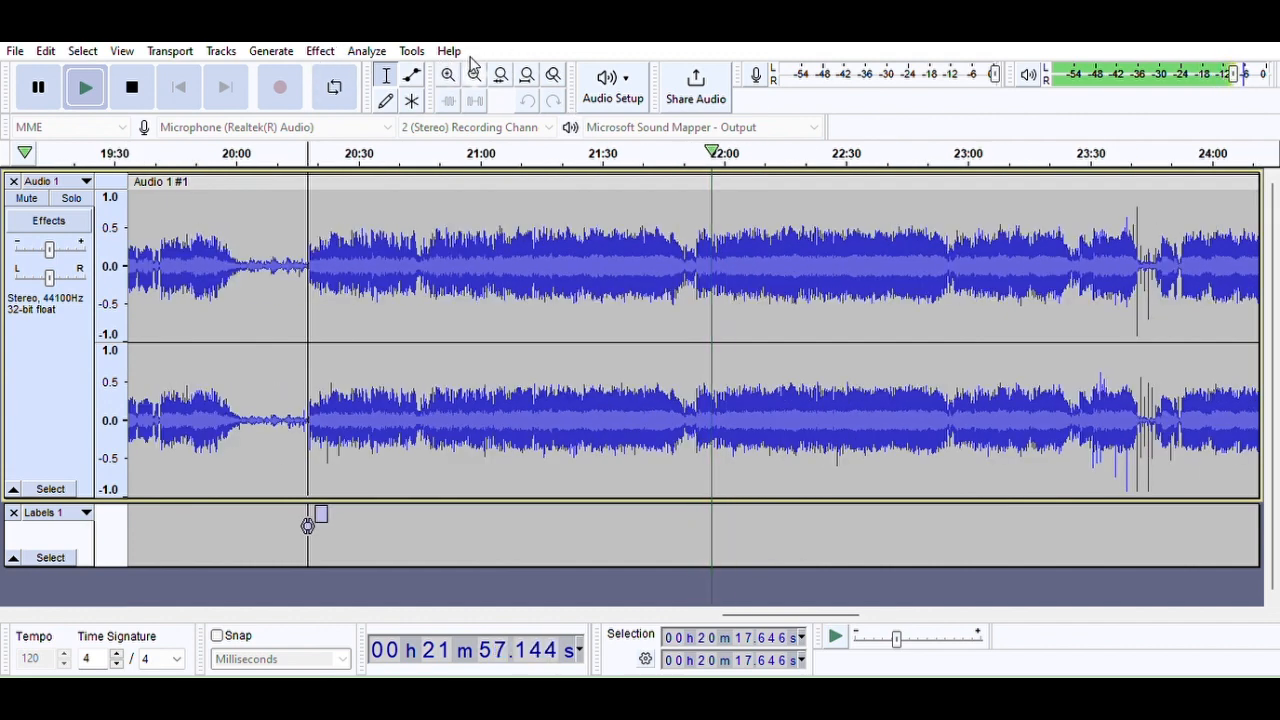
# Play from the gap near 23:42 and add an empty label there at about 23:44.6
pyautogui.click(1145, 148)
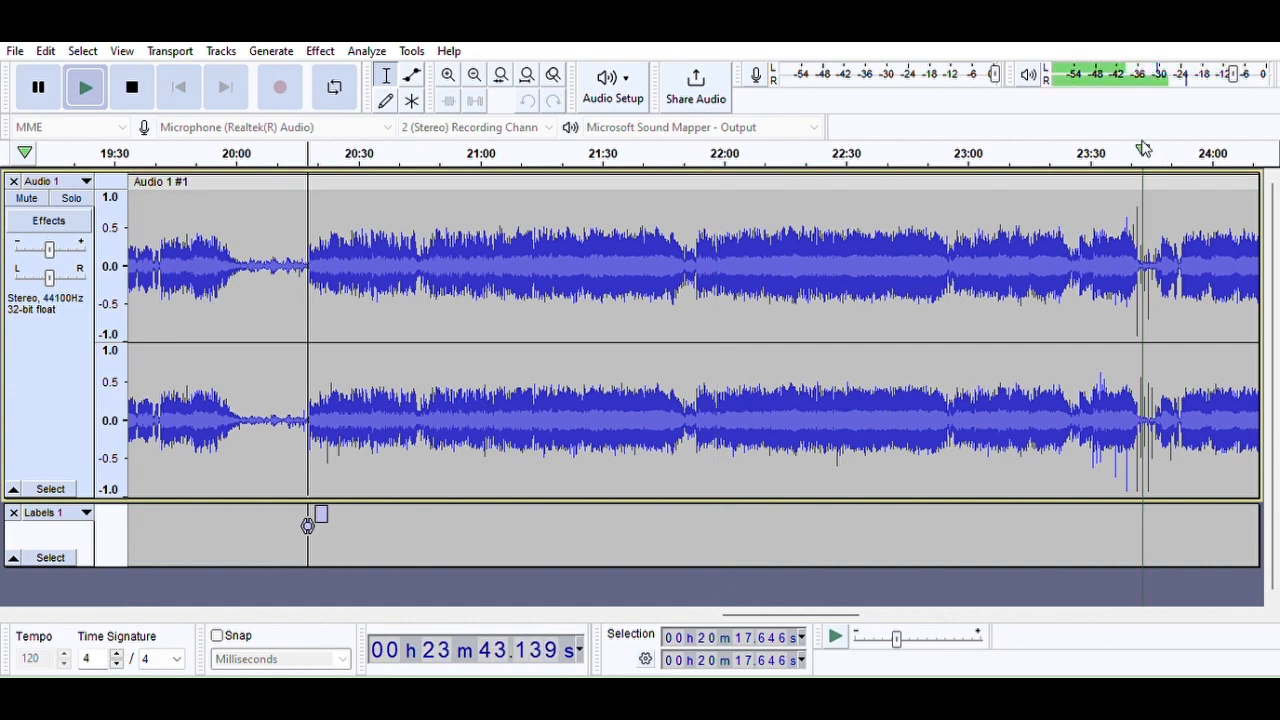
pyautogui.click(448, 72)
pyautogui.click(448, 74)
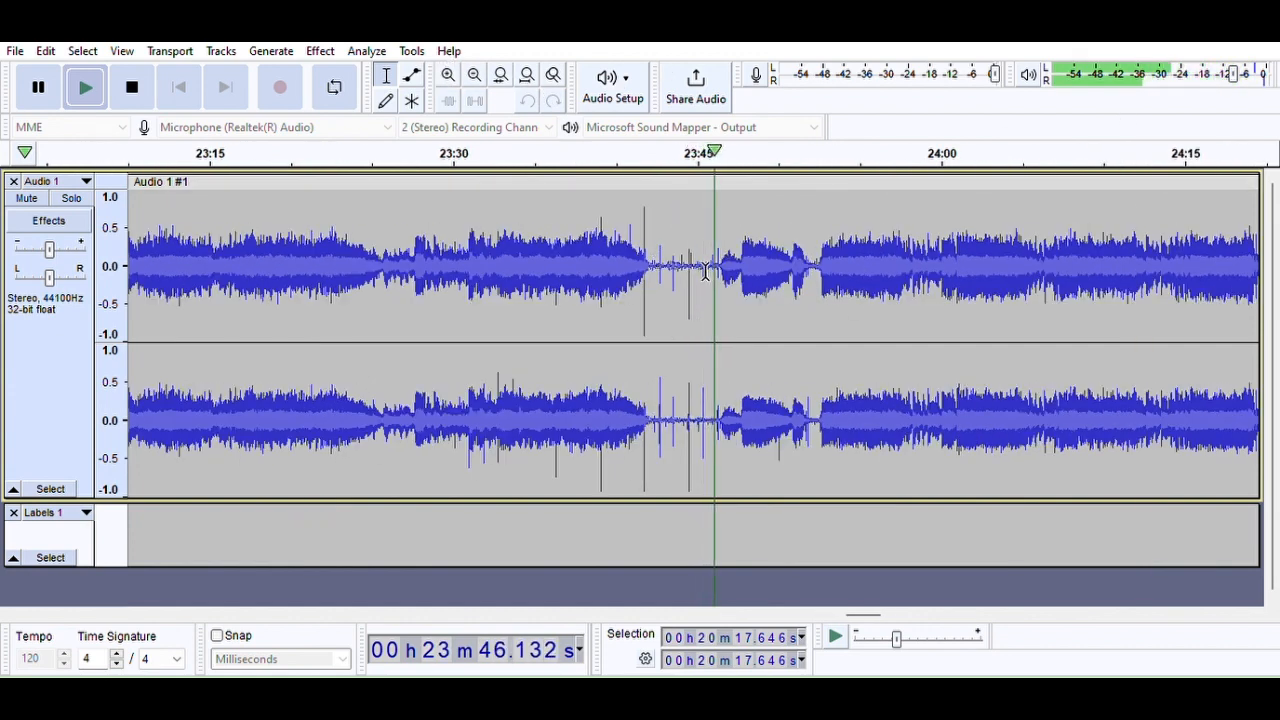
pyautogui.click(691, 332)
pyautogui.click(690, 522)
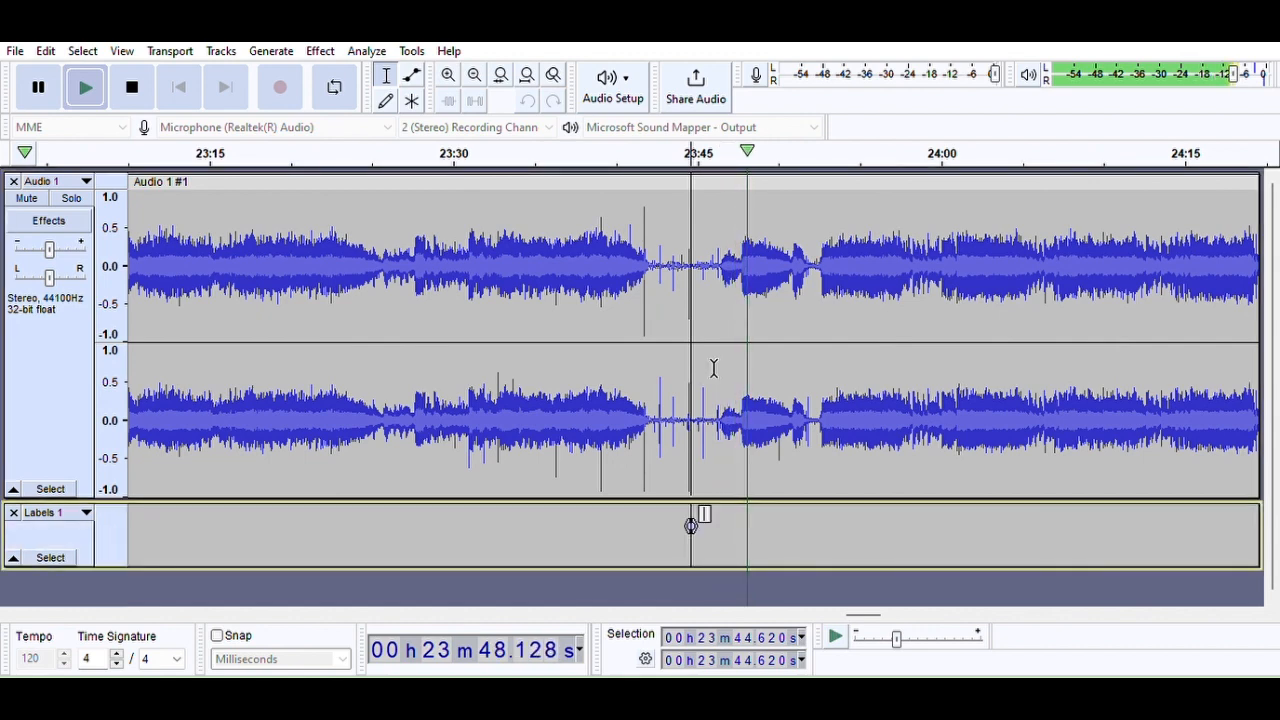
# Play from the gap after the eighth song and add an empty label there at about 25:53.2
pyautogui.click(474, 72)
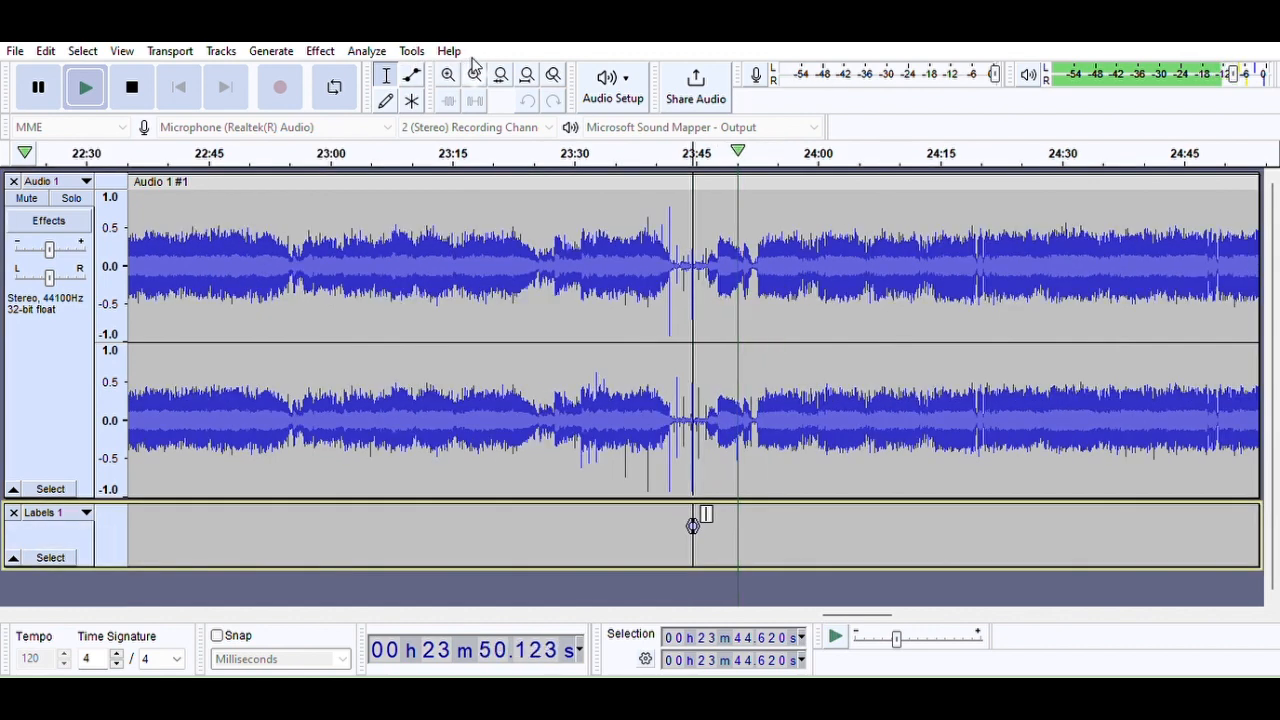
pyautogui.click(474, 72)
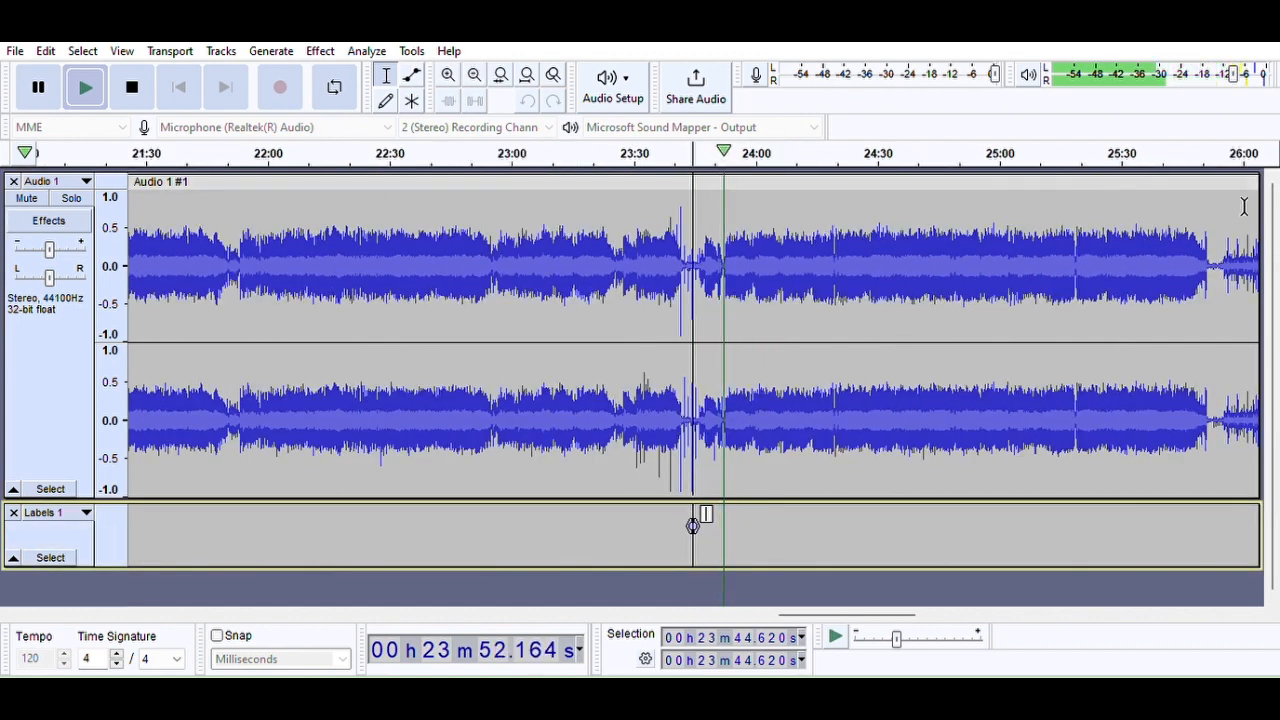
pyautogui.click(1212, 150)
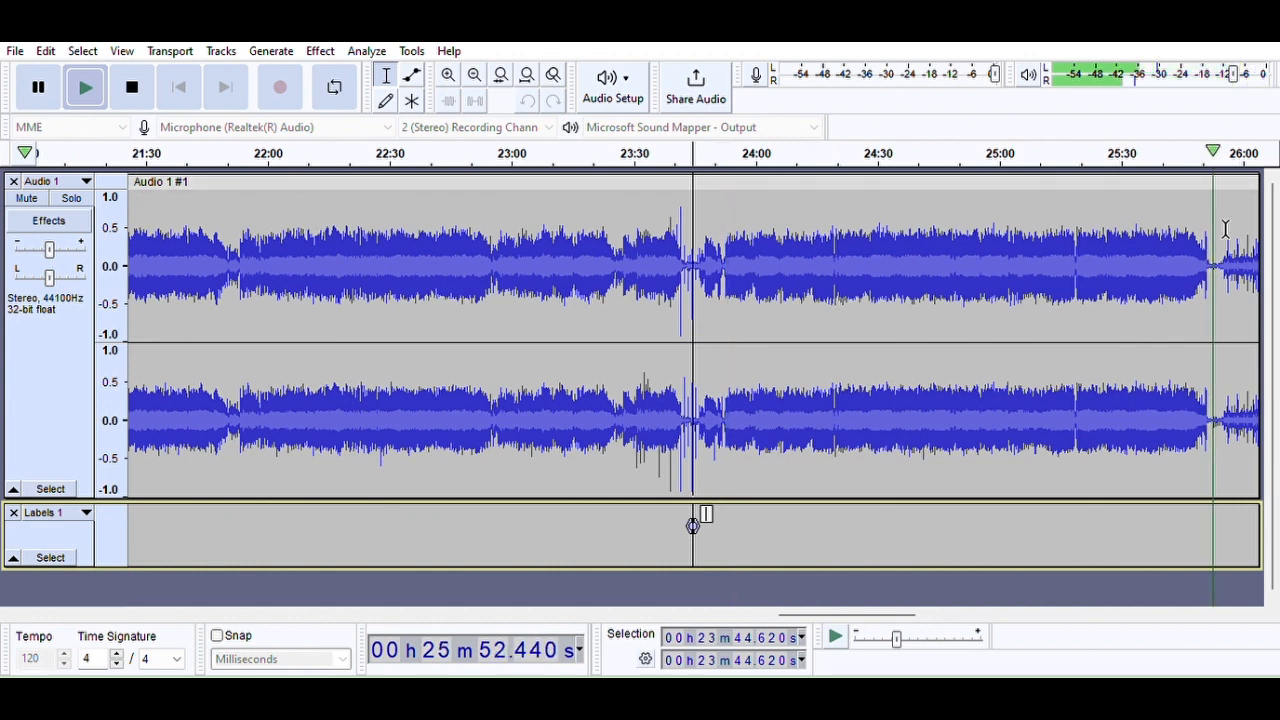
pyautogui.click(449, 73)
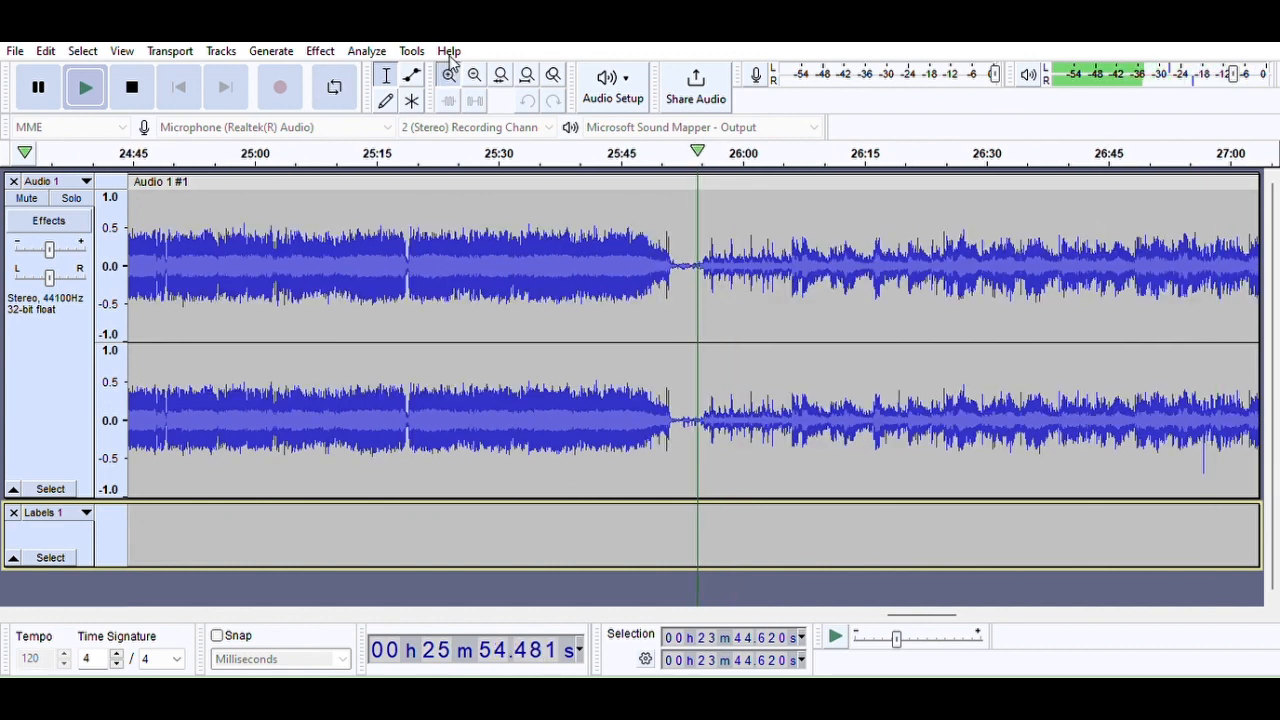
pyautogui.click(449, 73)
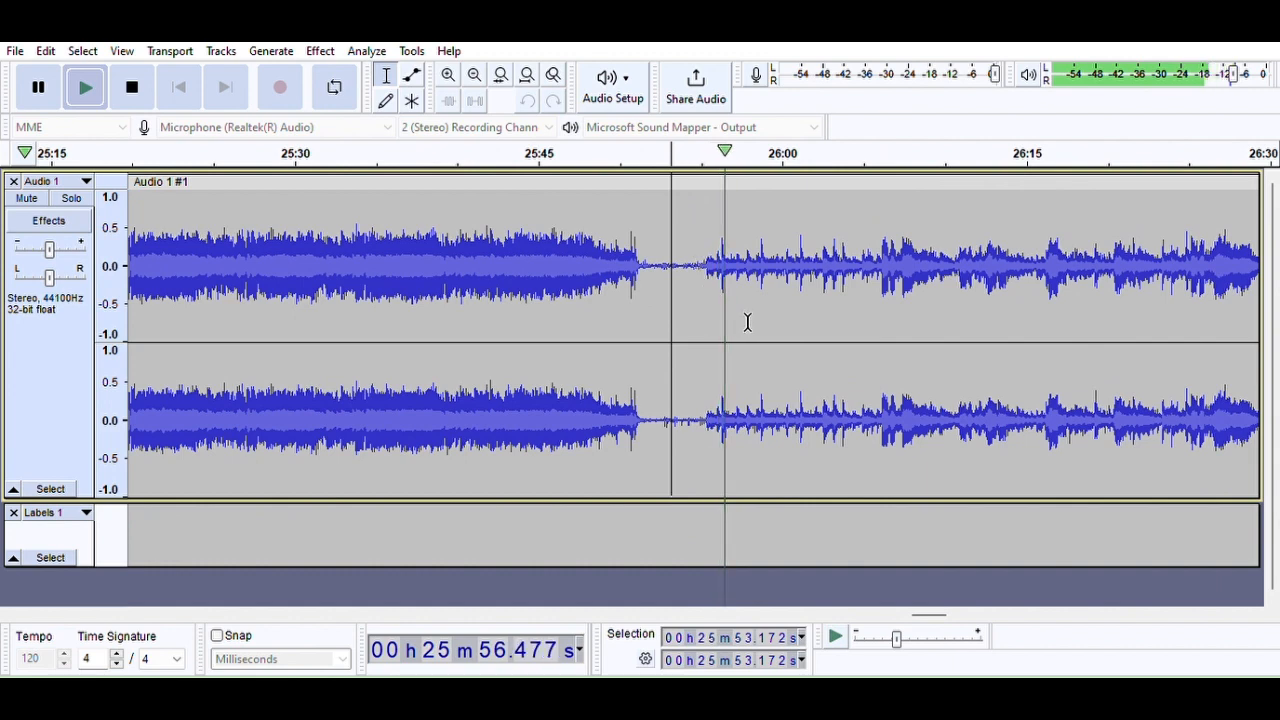
pyautogui.hotkey('ctrl', 'b')
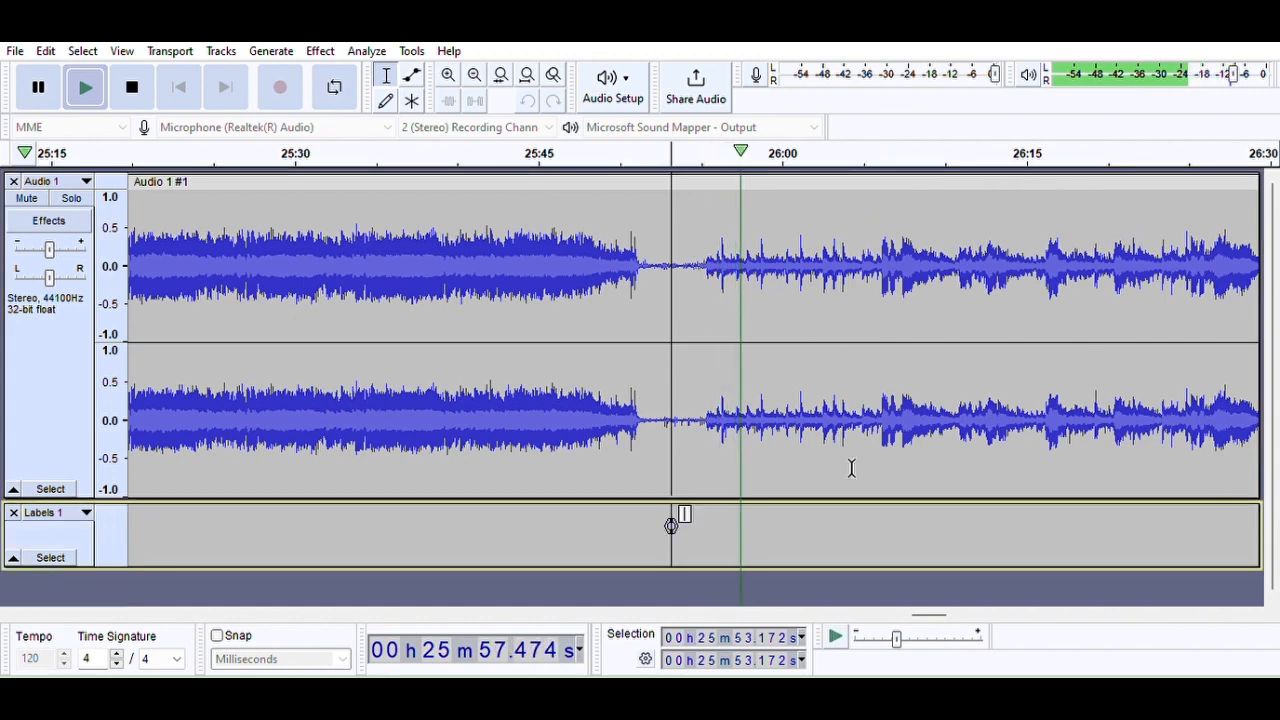
# Play from the fade-out of the ninth song at about 28:13 and add an empty label at about 28:26.0, just before the tenth song
pyautogui.click(474, 69)
pyautogui.click(474, 69)
pyautogui.click(474, 69)
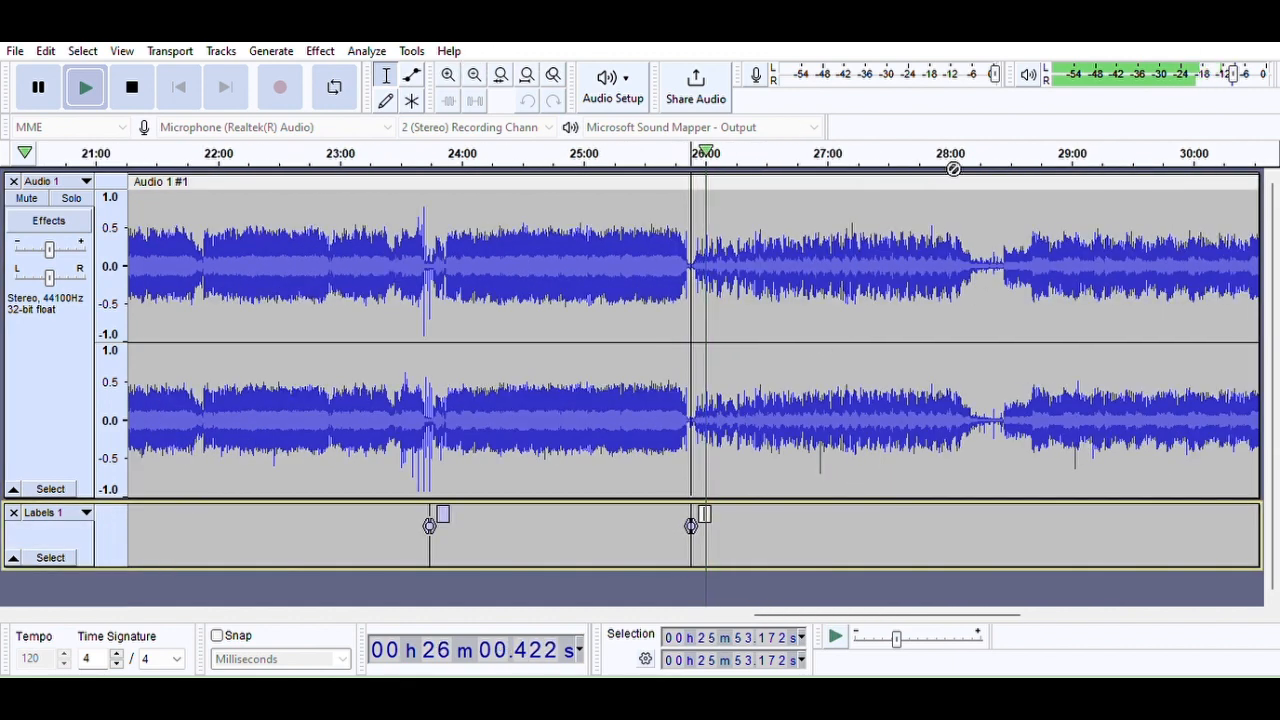
pyautogui.click(979, 152)
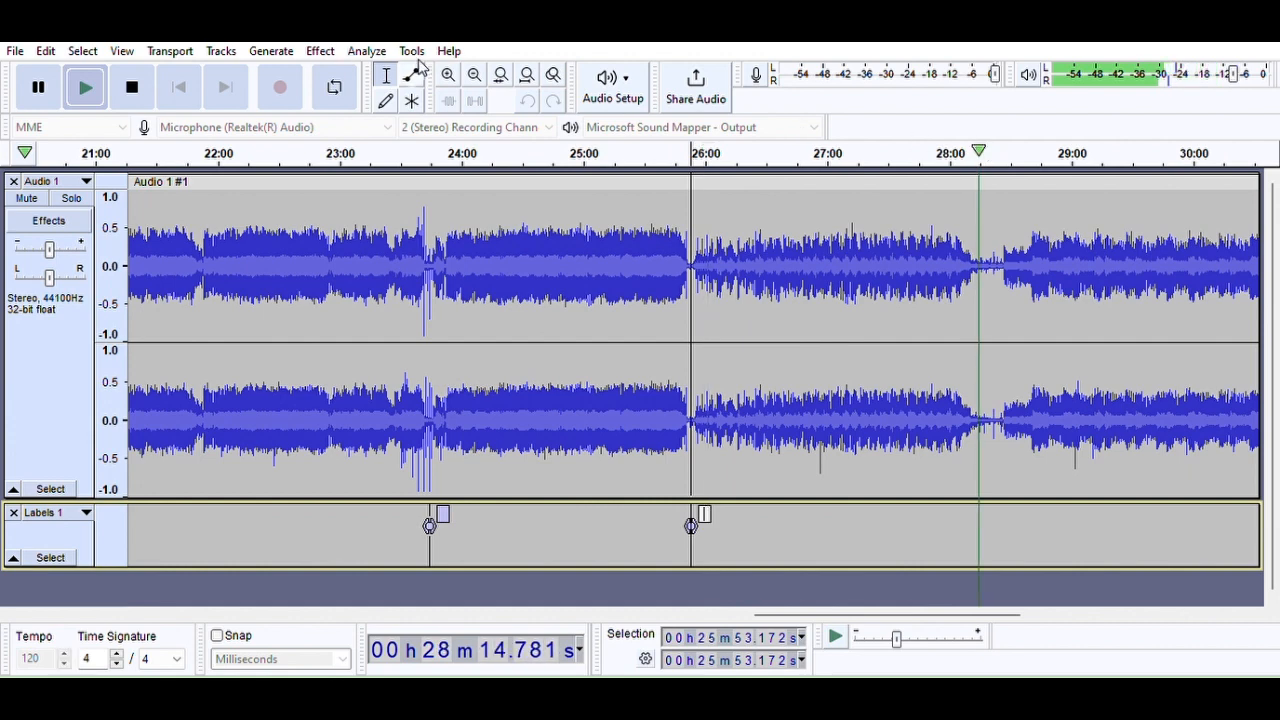
pyautogui.click(448, 74)
pyautogui.click(448, 74)
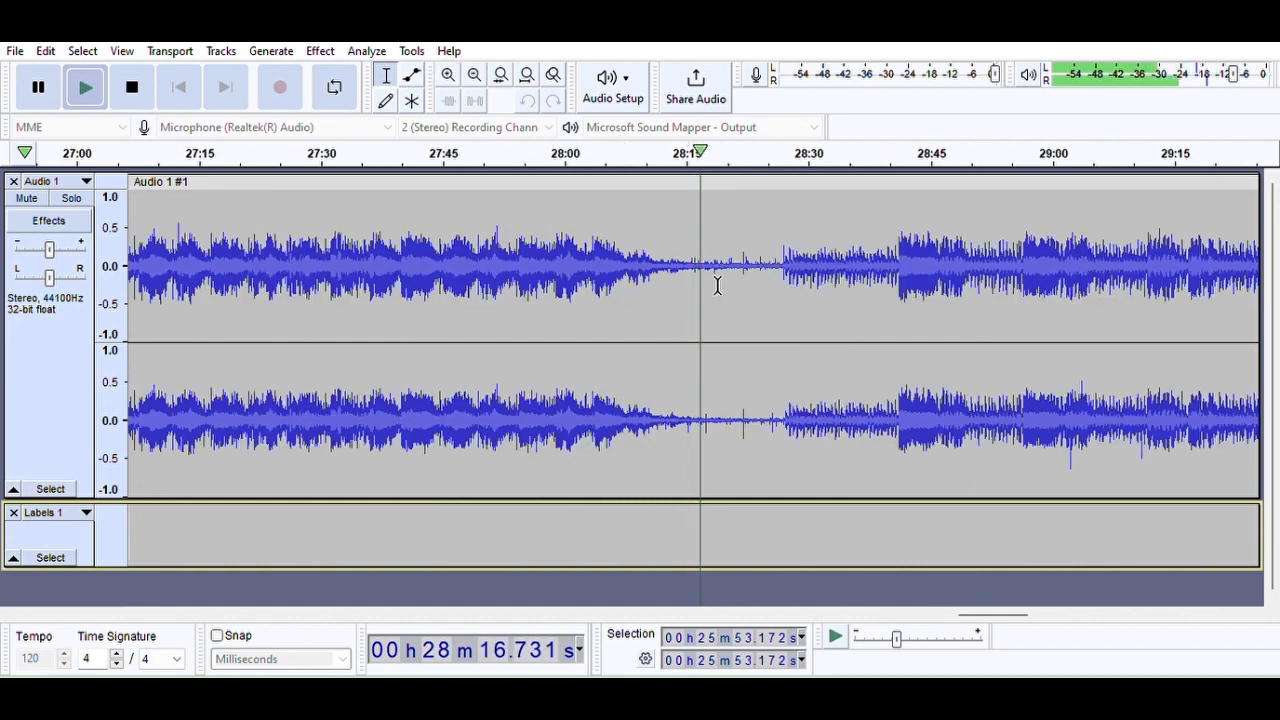
pyautogui.click(776, 268)
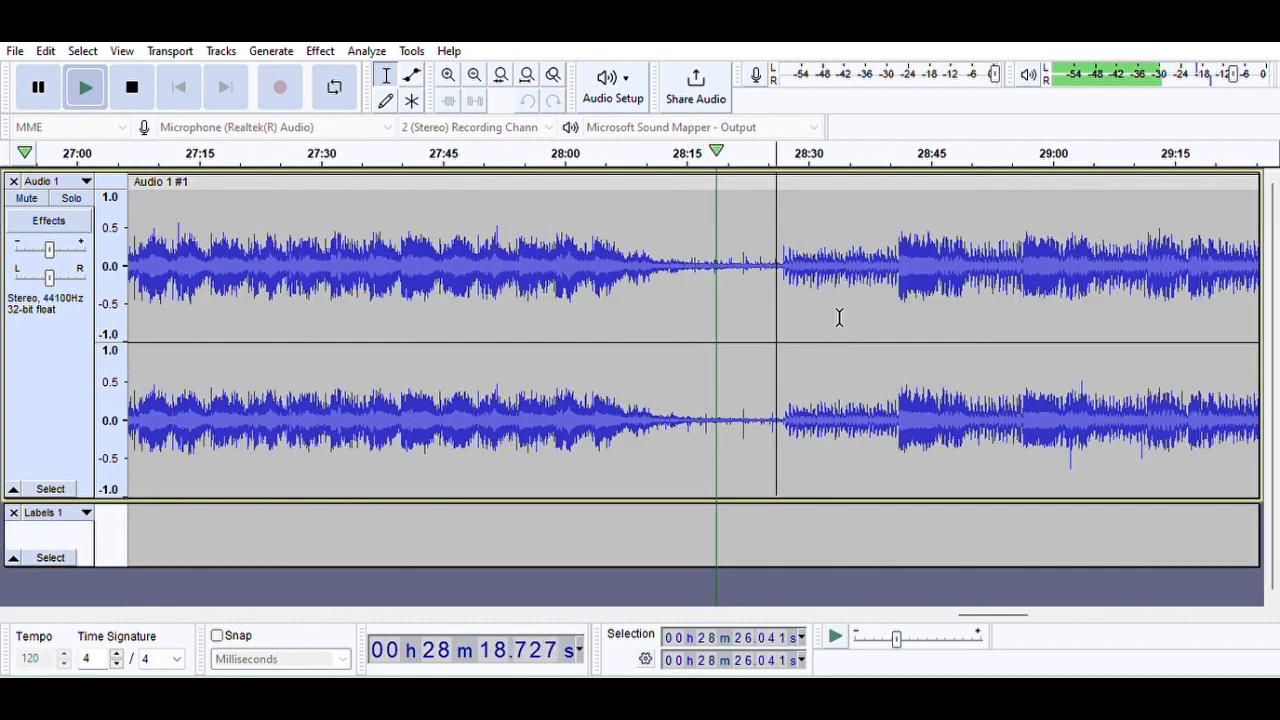
pyautogui.click(474, 74)
pyautogui.click(474, 74)
pyautogui.click(474, 74)
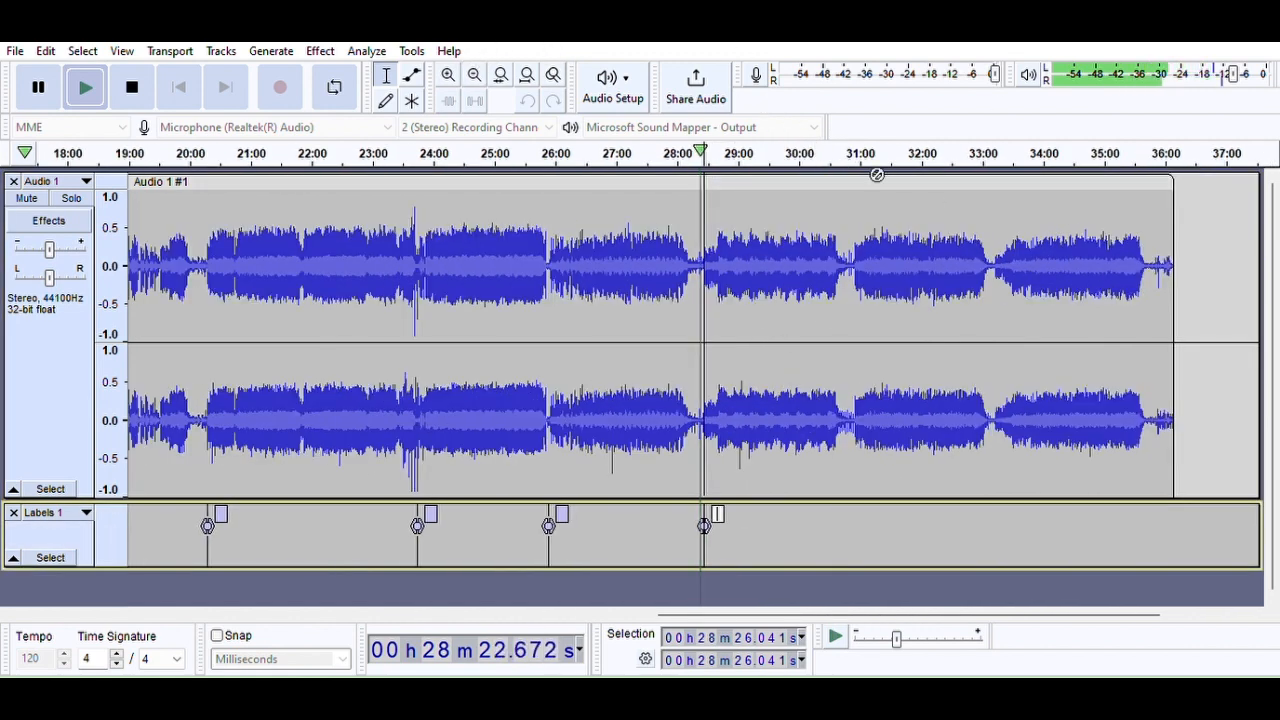
# Play from the gap after the tenth song near 30:44 and add an empty label there at about 30:52.5
pyautogui.click(843, 149)
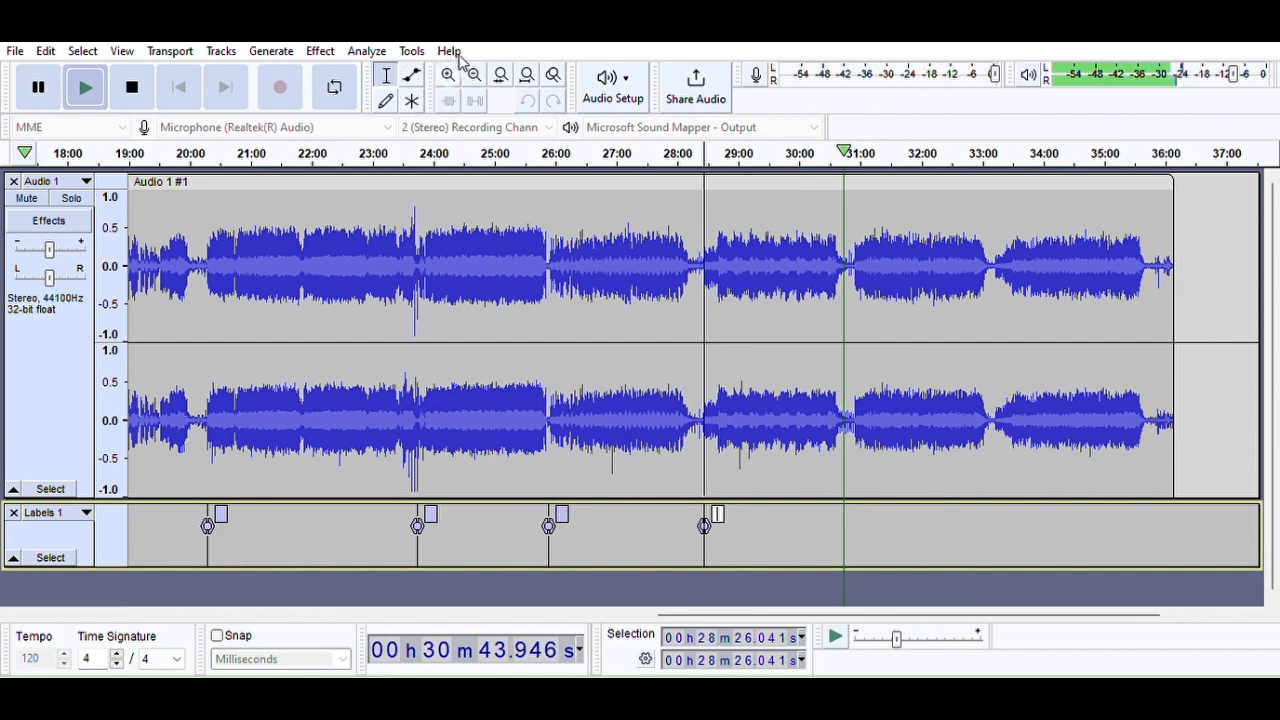
pyautogui.click(448, 74)
pyautogui.click(448, 74)
pyautogui.click(448, 74)
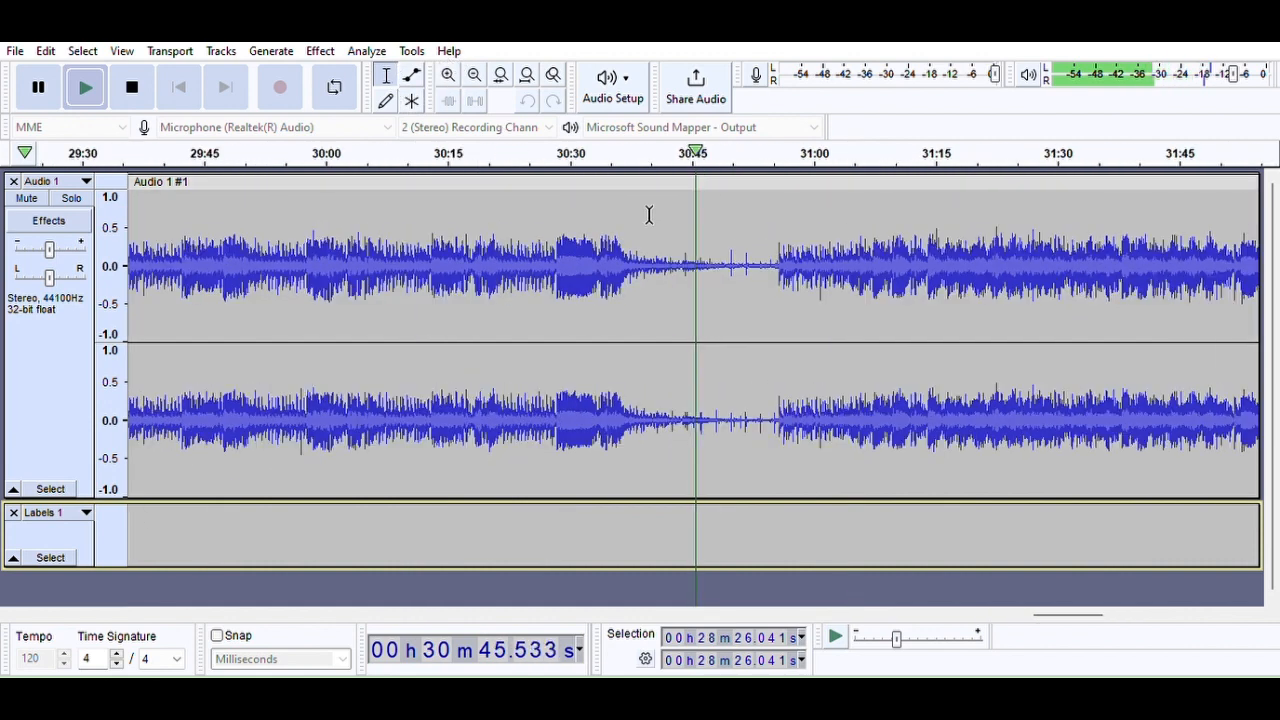
pyautogui.click(753, 265)
pyautogui.hotkey('ctrl', 'b')
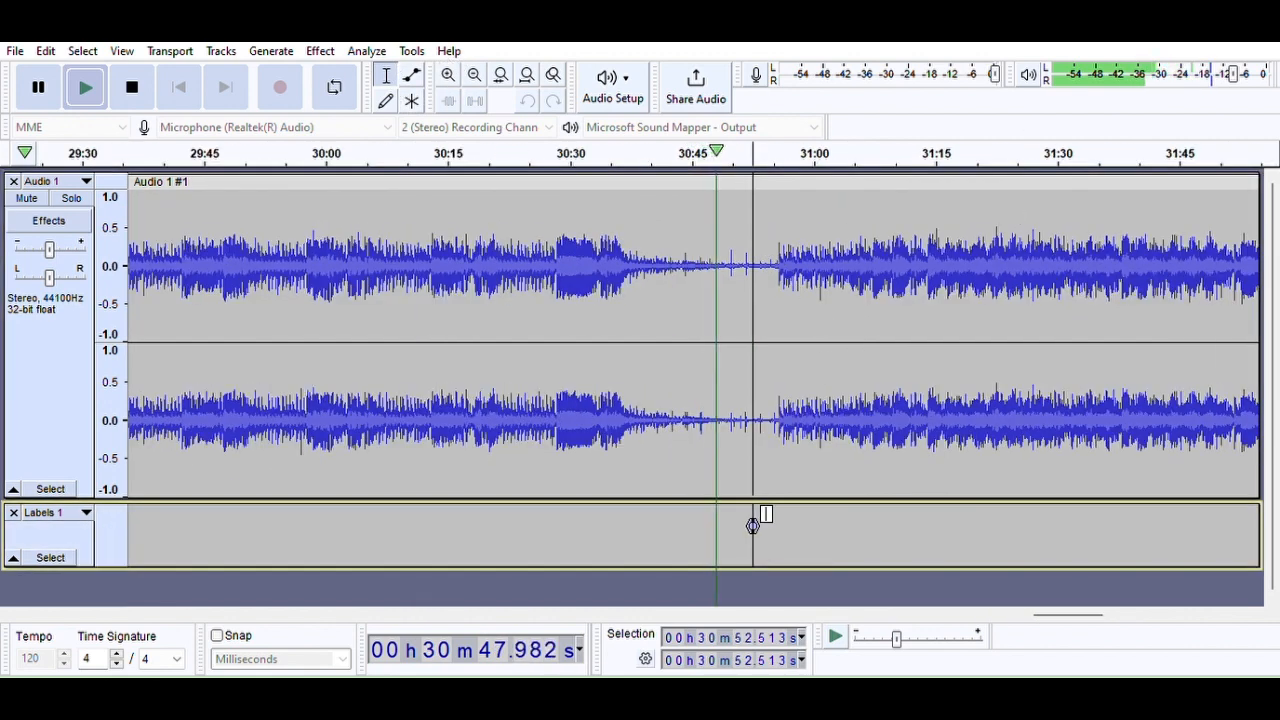
# Play from the gap near 33:07 and add an empty label at about 33:12.8, just before the last song
pyautogui.click(474, 75)
pyautogui.hotkey('ctrl', '3')
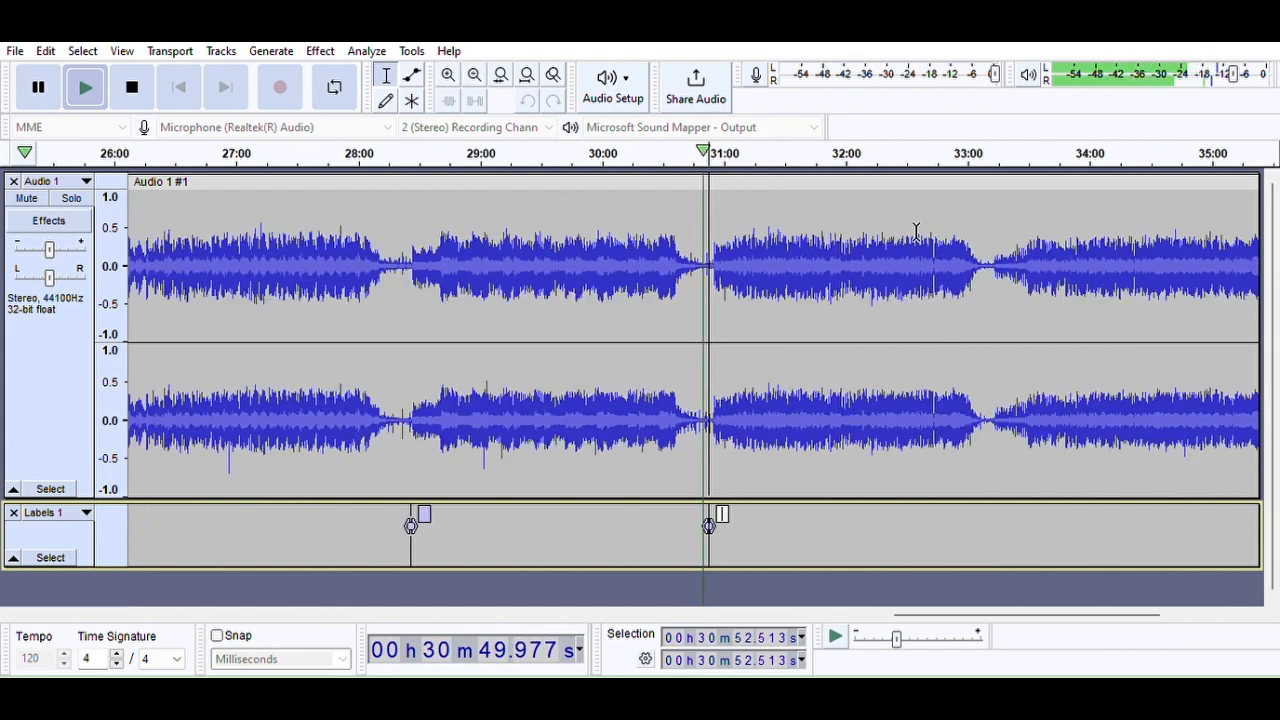
pyautogui.click(982, 150)
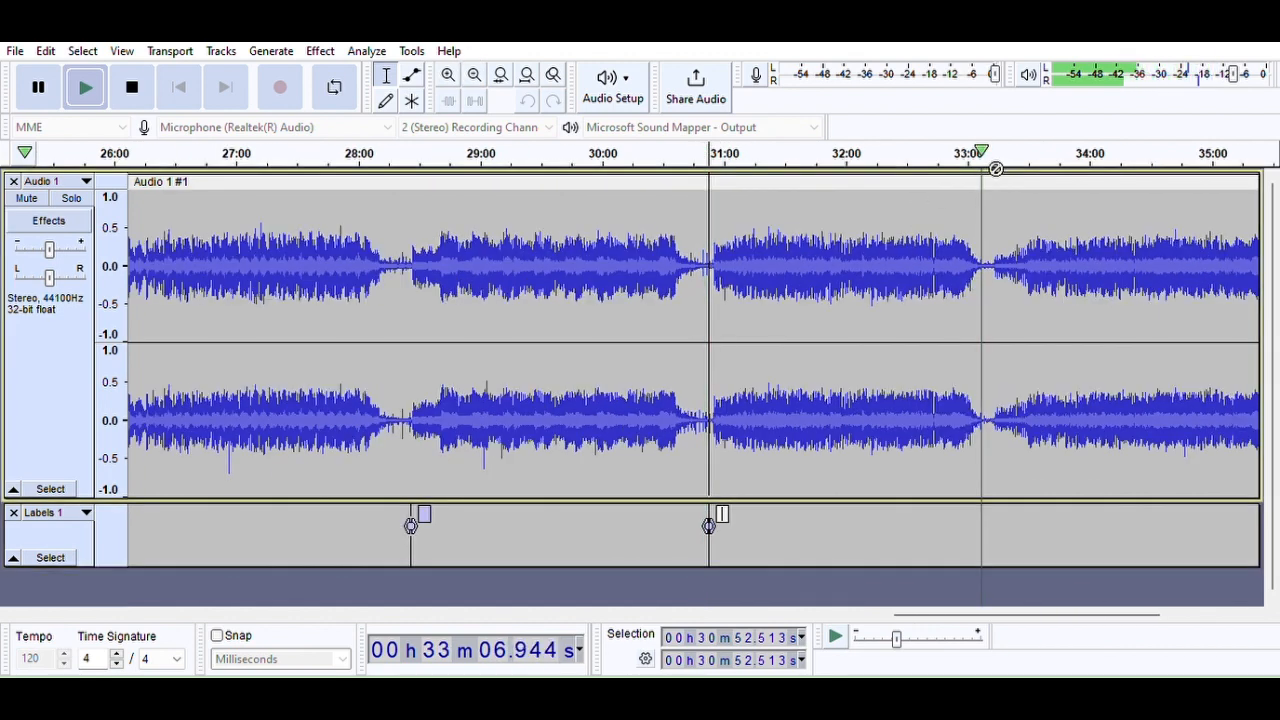
pyautogui.click(449, 74)
pyautogui.click(449, 74)
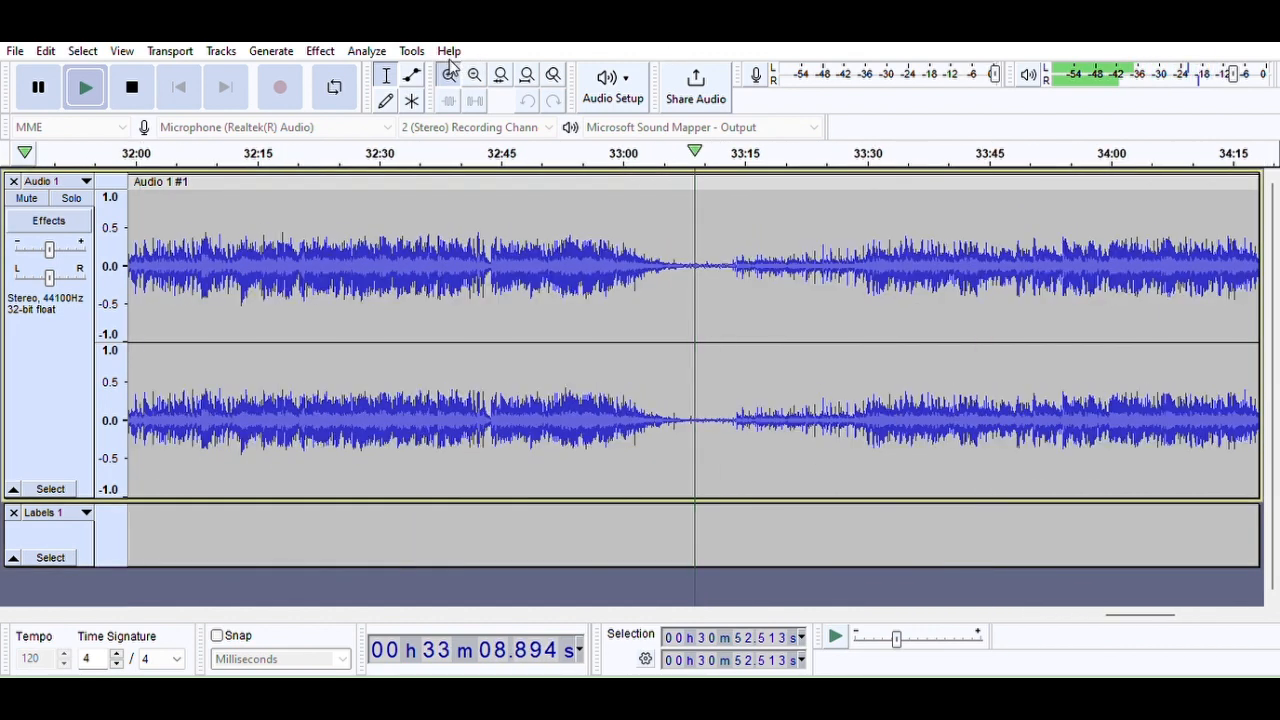
pyautogui.click(449, 74)
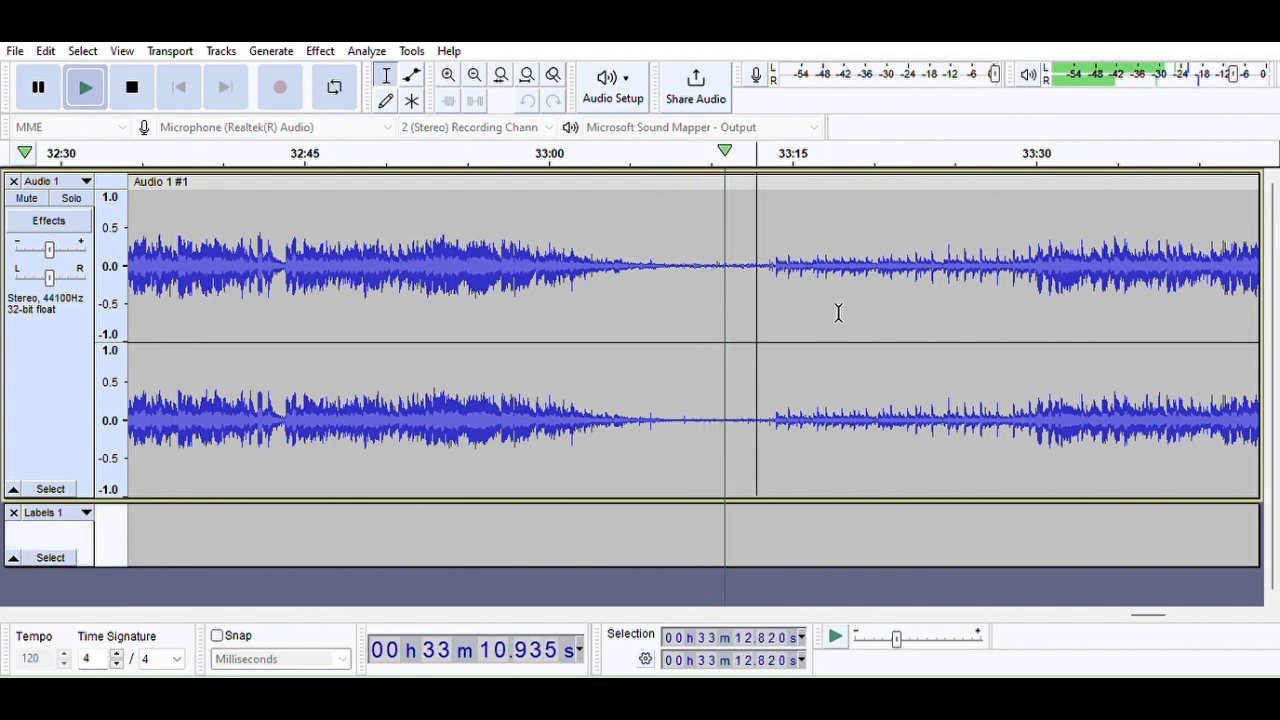
pyautogui.hotkey('ctrl', 'm')
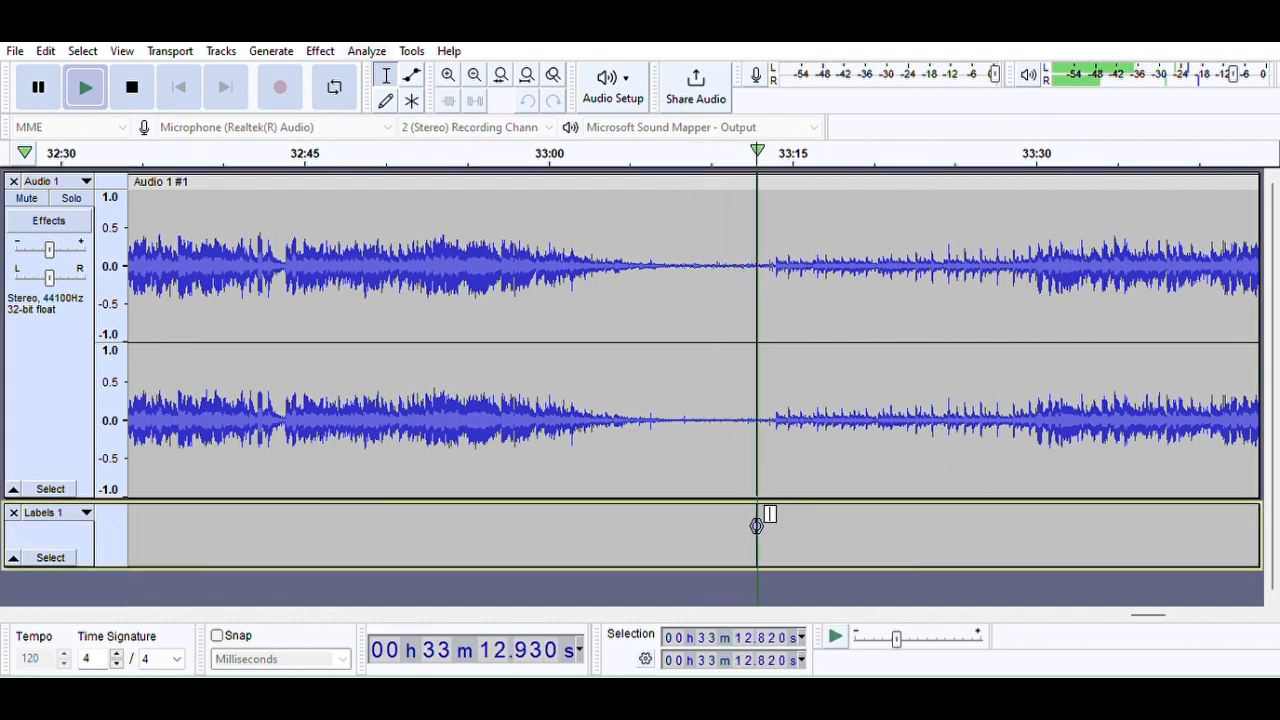
# Play from the last song's fade-out at about 35:38 and delete the surplus noise from about 35:44.9 to the end of the recording
pyautogui.click(474, 74)
pyautogui.click(474, 74)
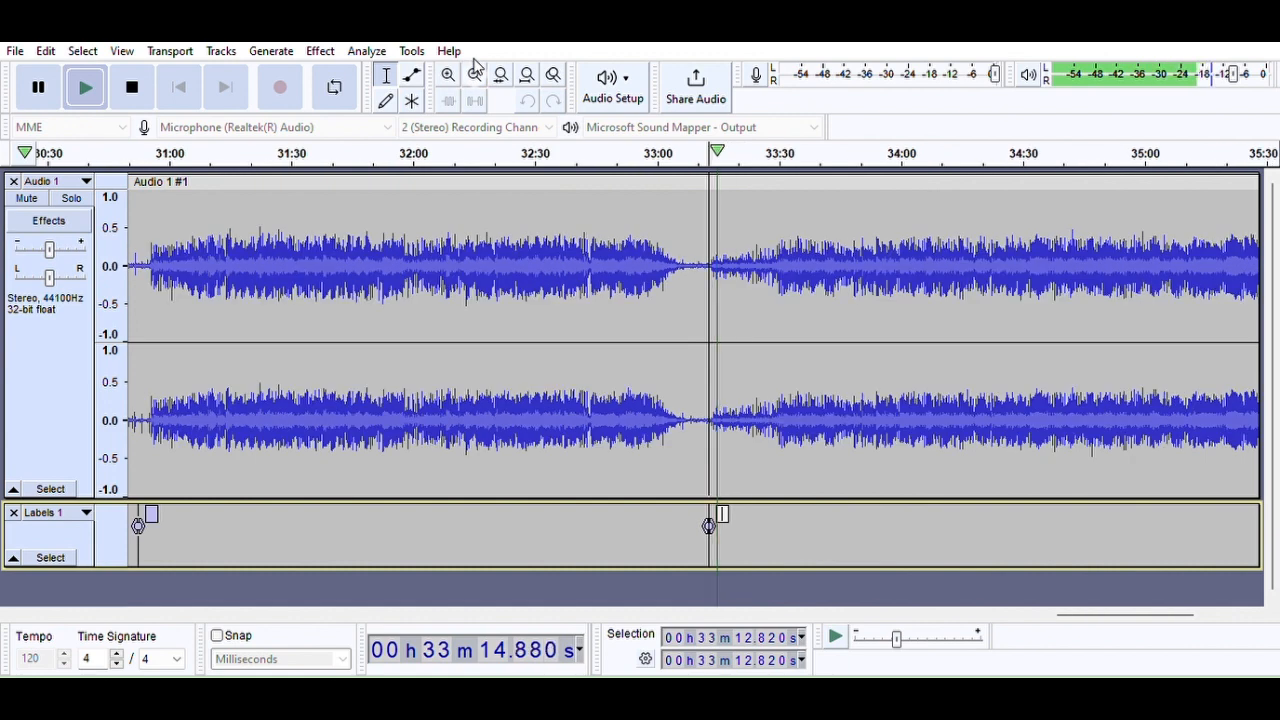
pyautogui.click(474, 74)
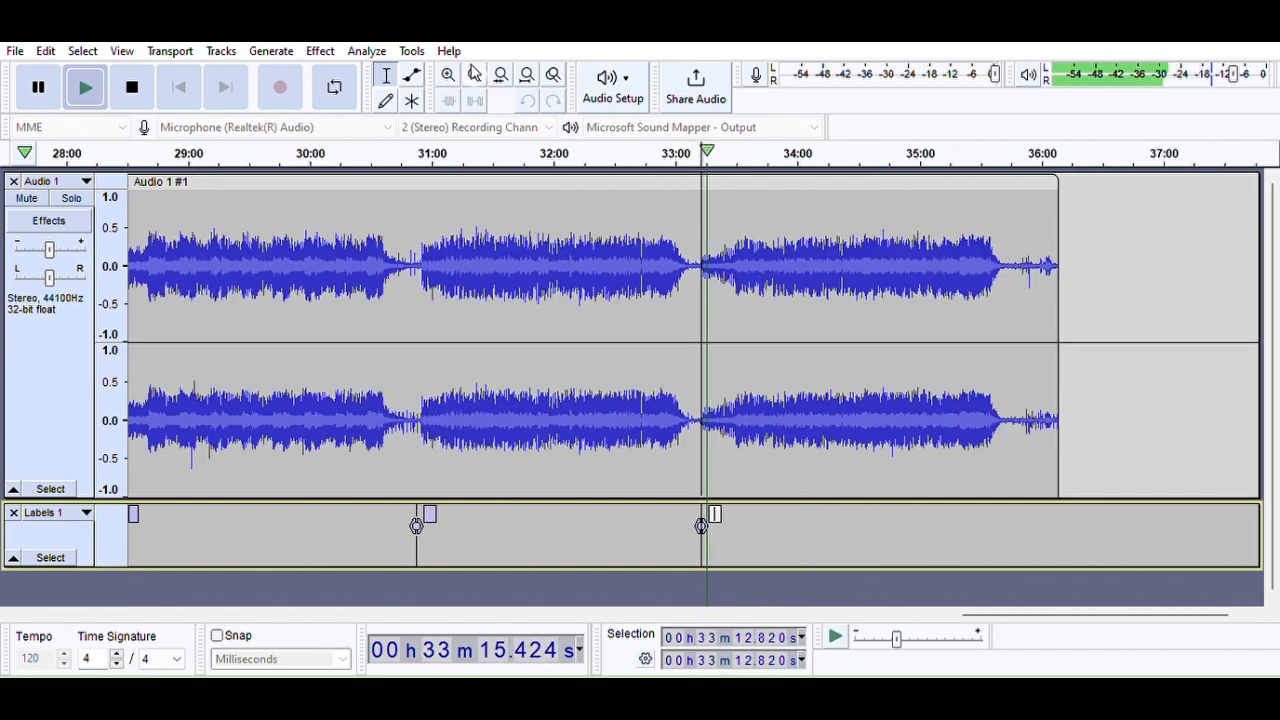
pyautogui.click(997, 152)
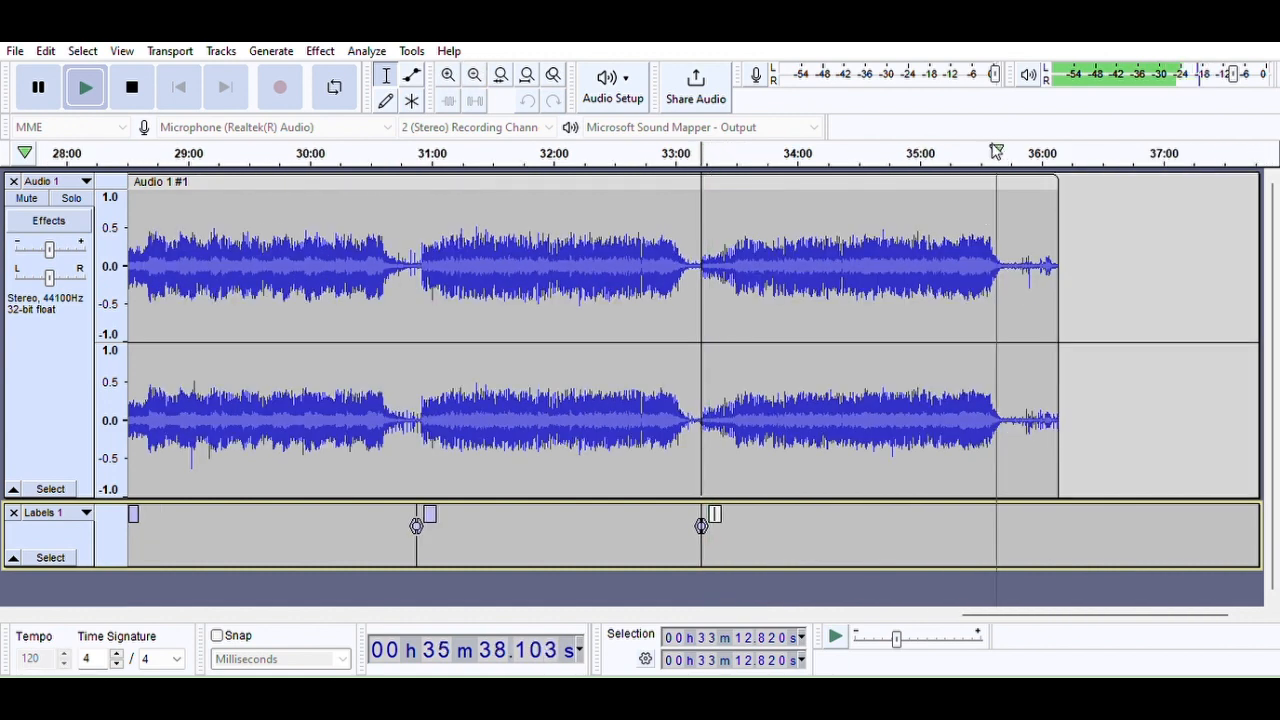
pyautogui.click(448, 74)
pyautogui.click(448, 74)
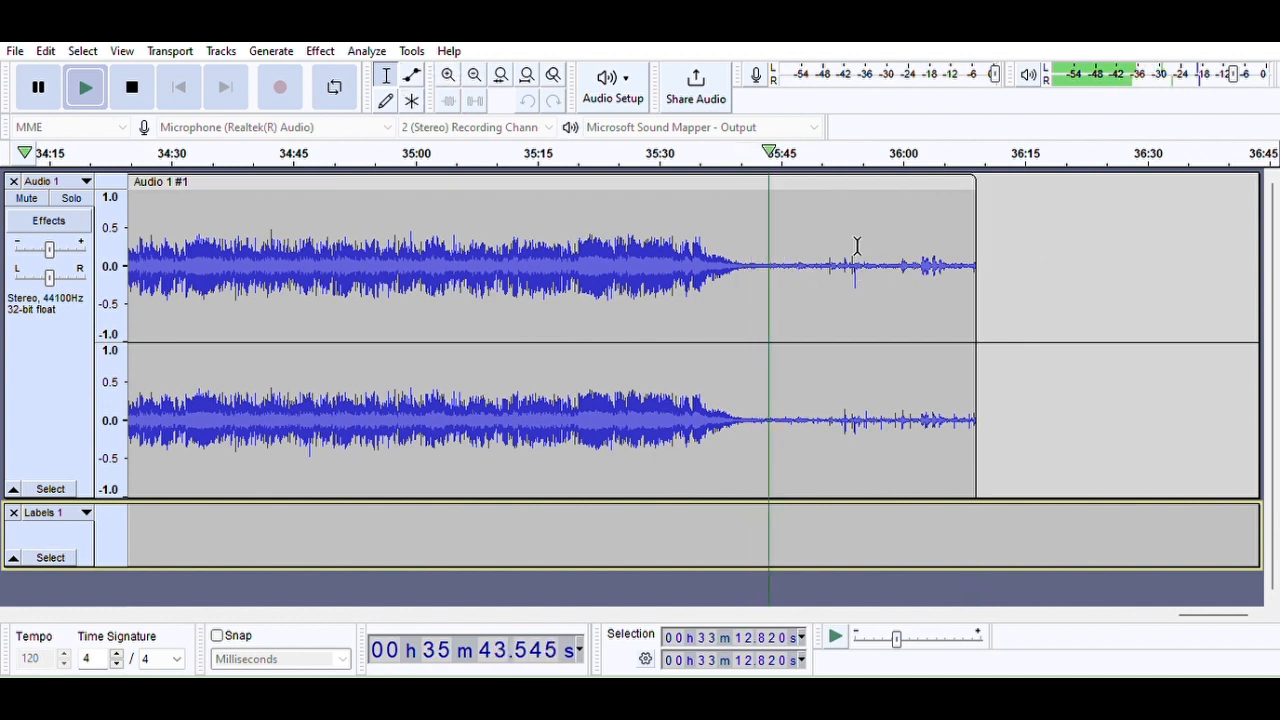
pyautogui.click(141, 82)
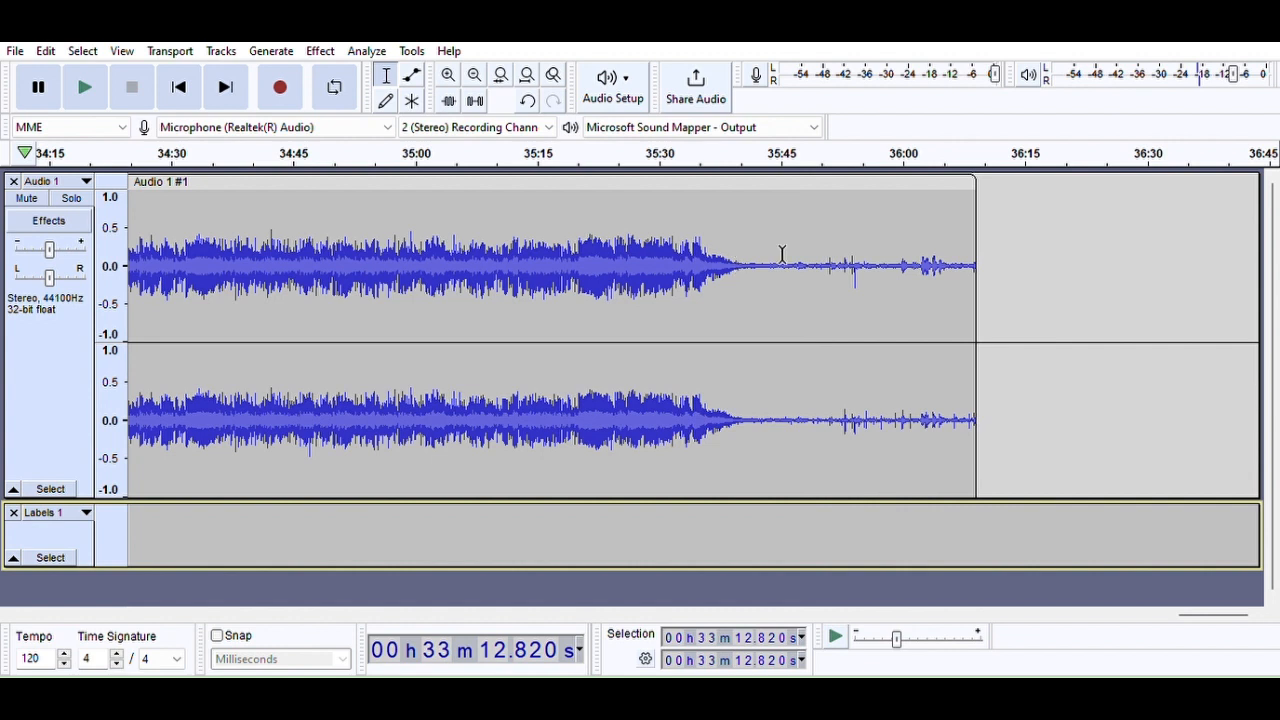
pyautogui.moveTo(981, 268); pyautogui.dragTo(795, 290)
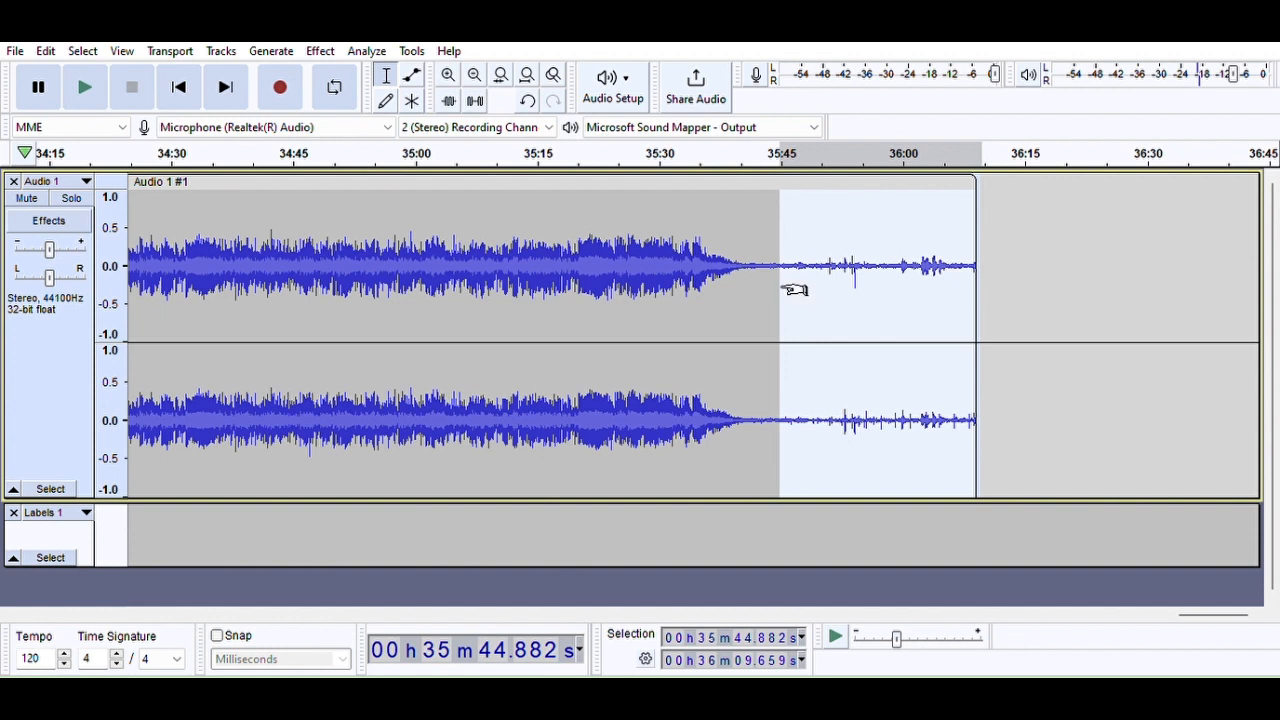
pyautogui.press('Delete')
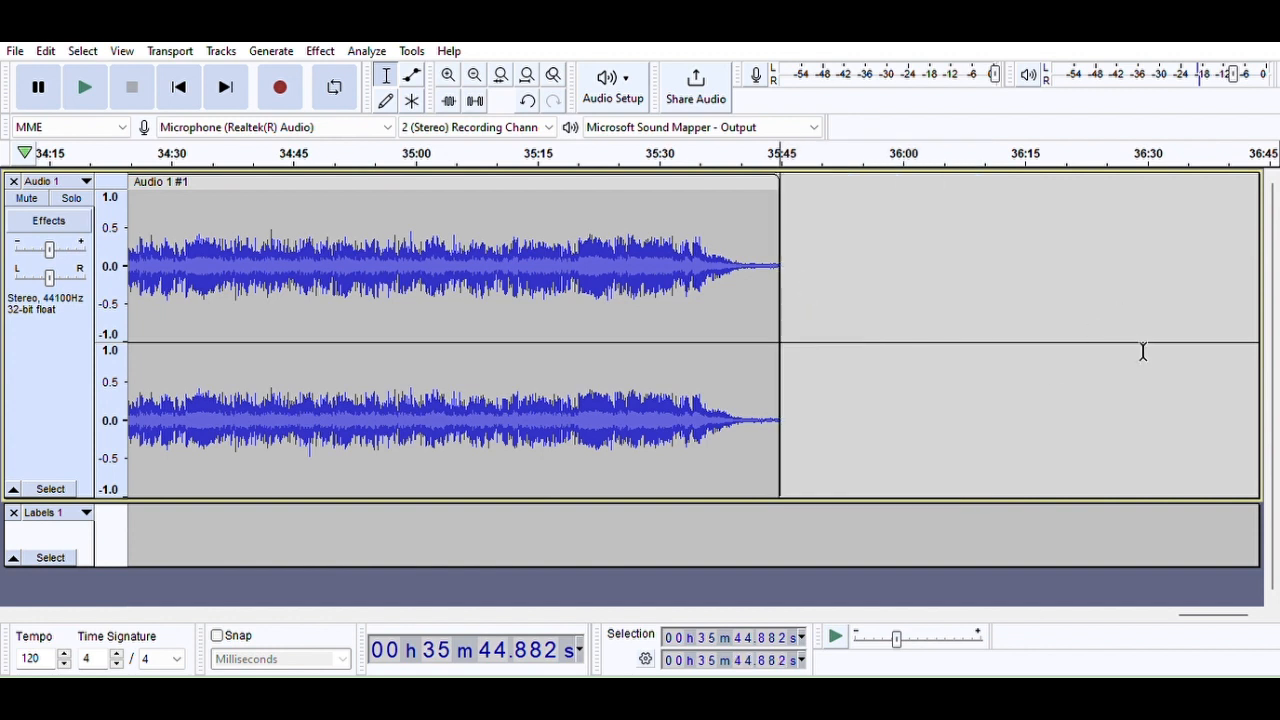
# Name the first two labels "I Got You Babe" and "Unchained Melody" with the whole project in view
pyautogui.click(527, 74)
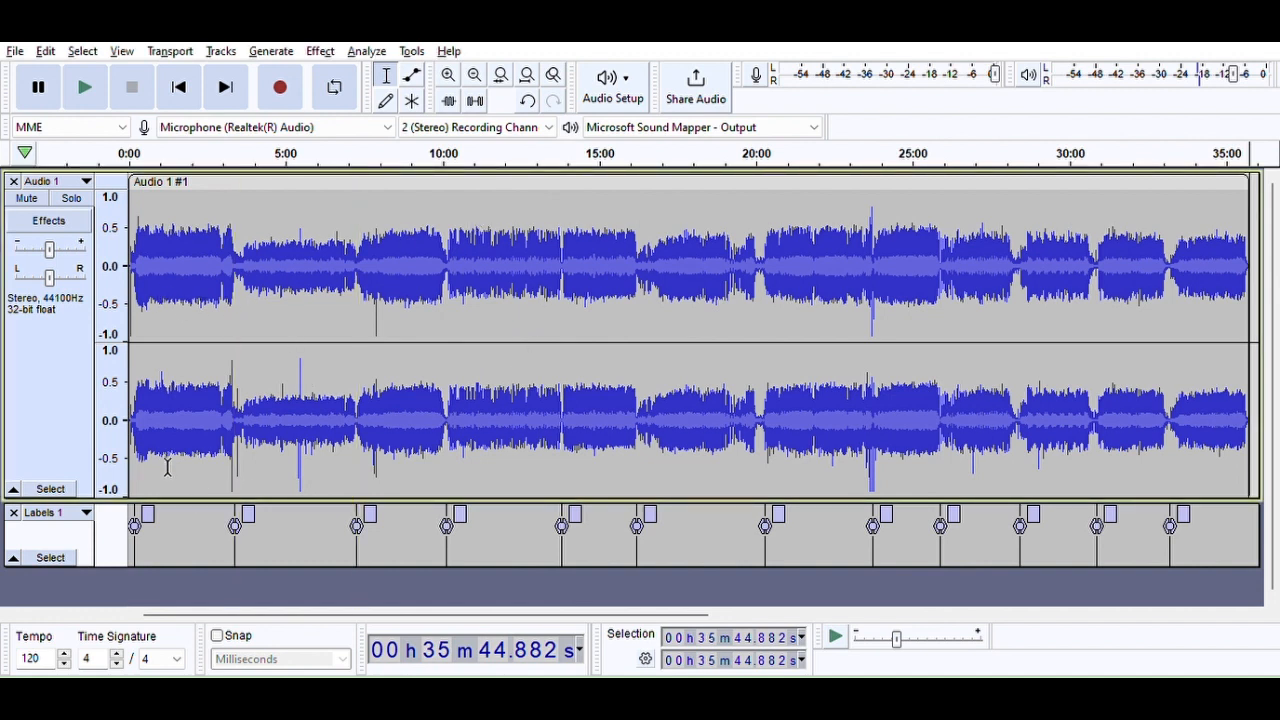
pyautogui.click(163, 517)
pyautogui.write('I Got You Babe')
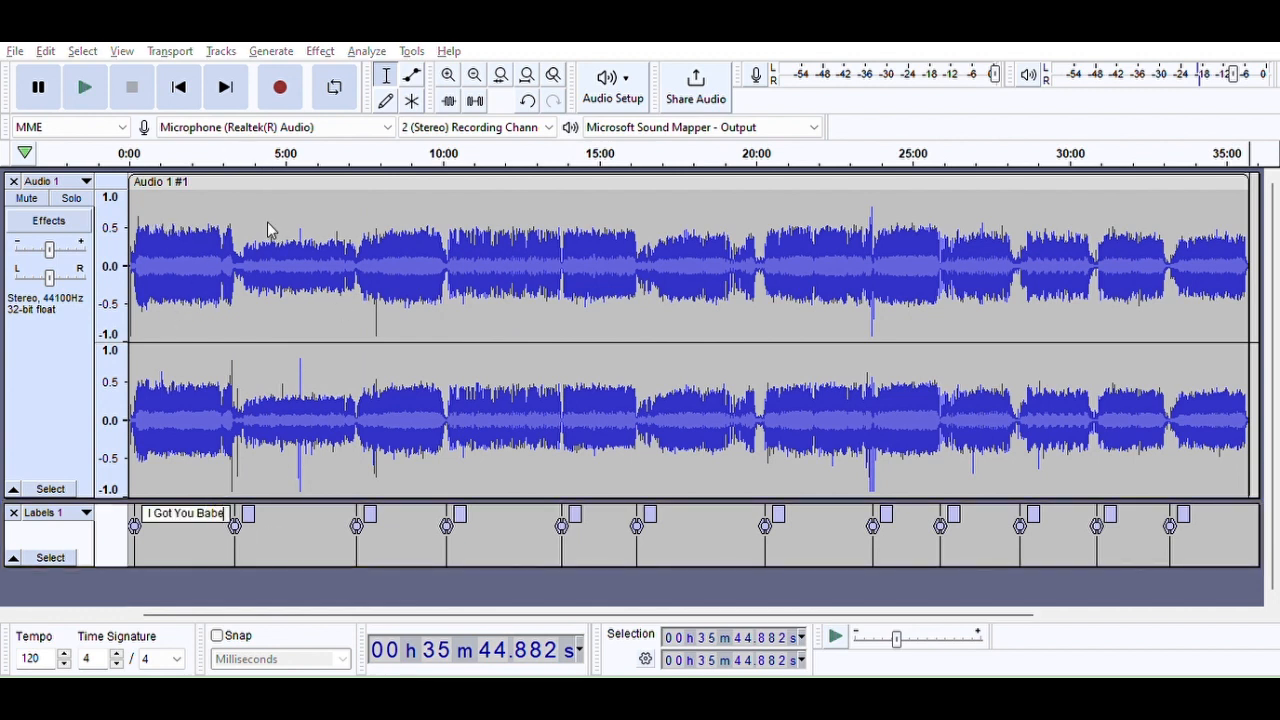
pyautogui.press('Tab')
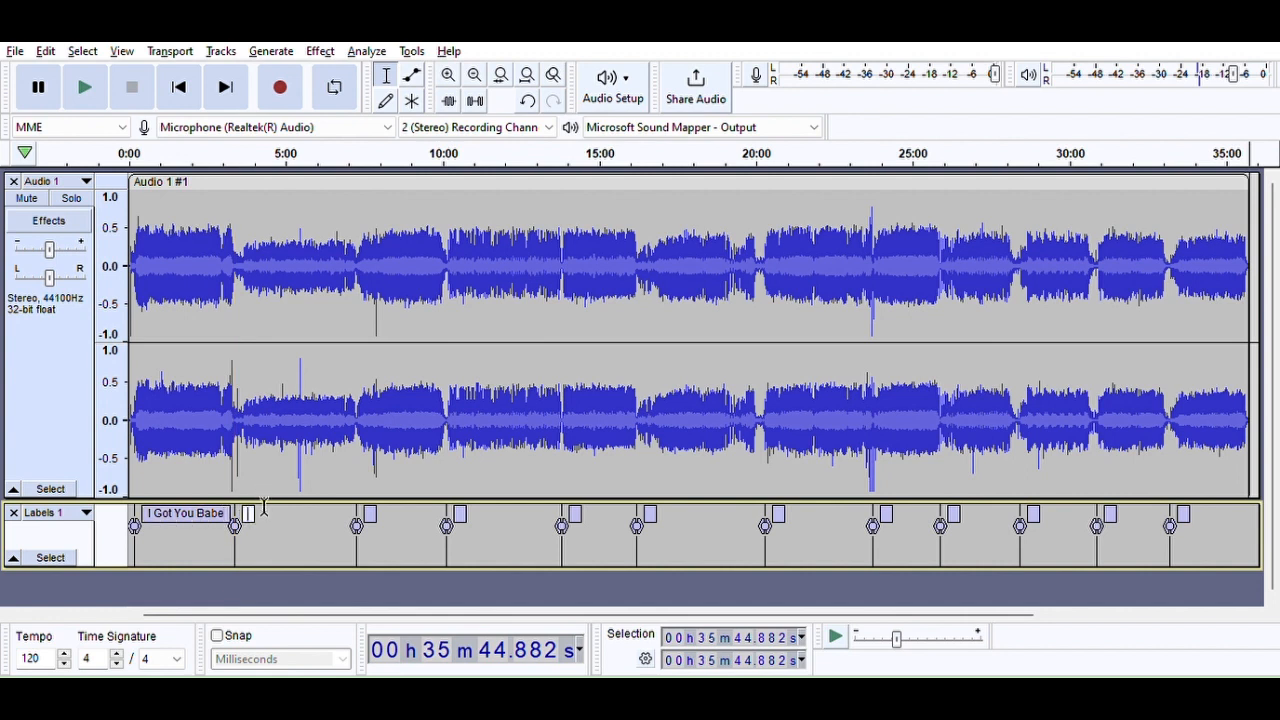
pyautogui.write('Unchained Melody')
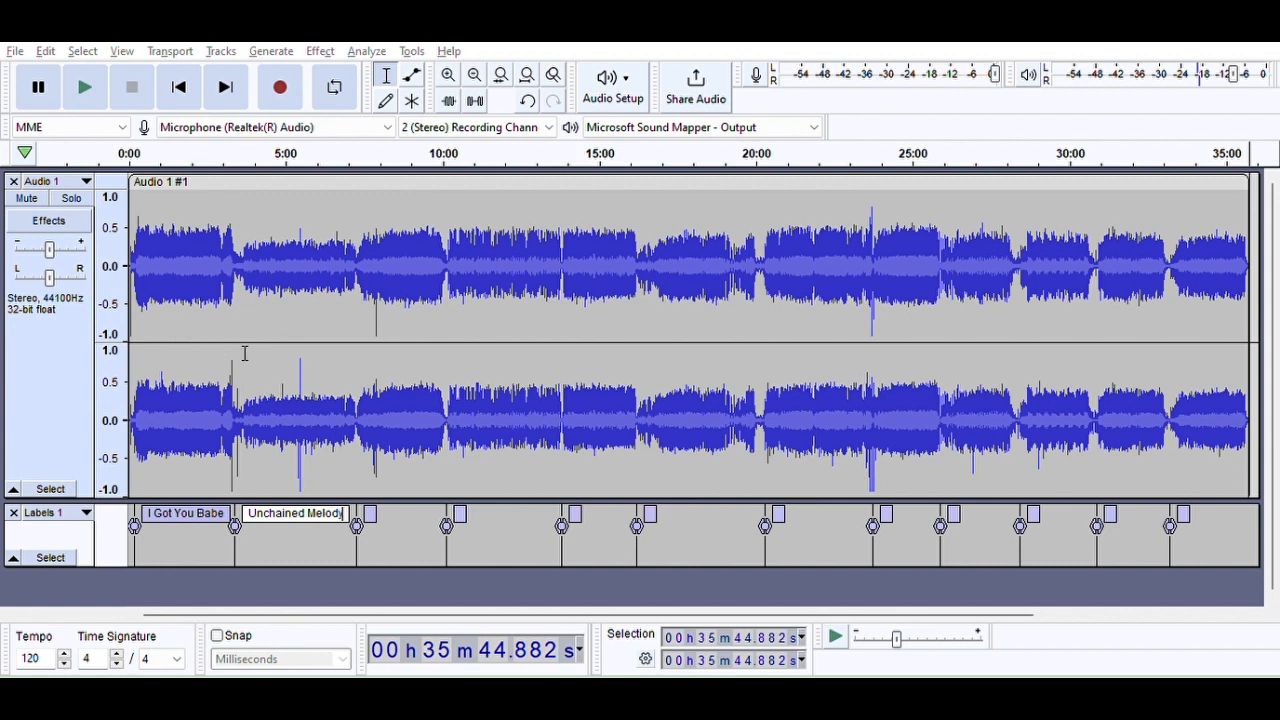
pyautogui.press('Tab')
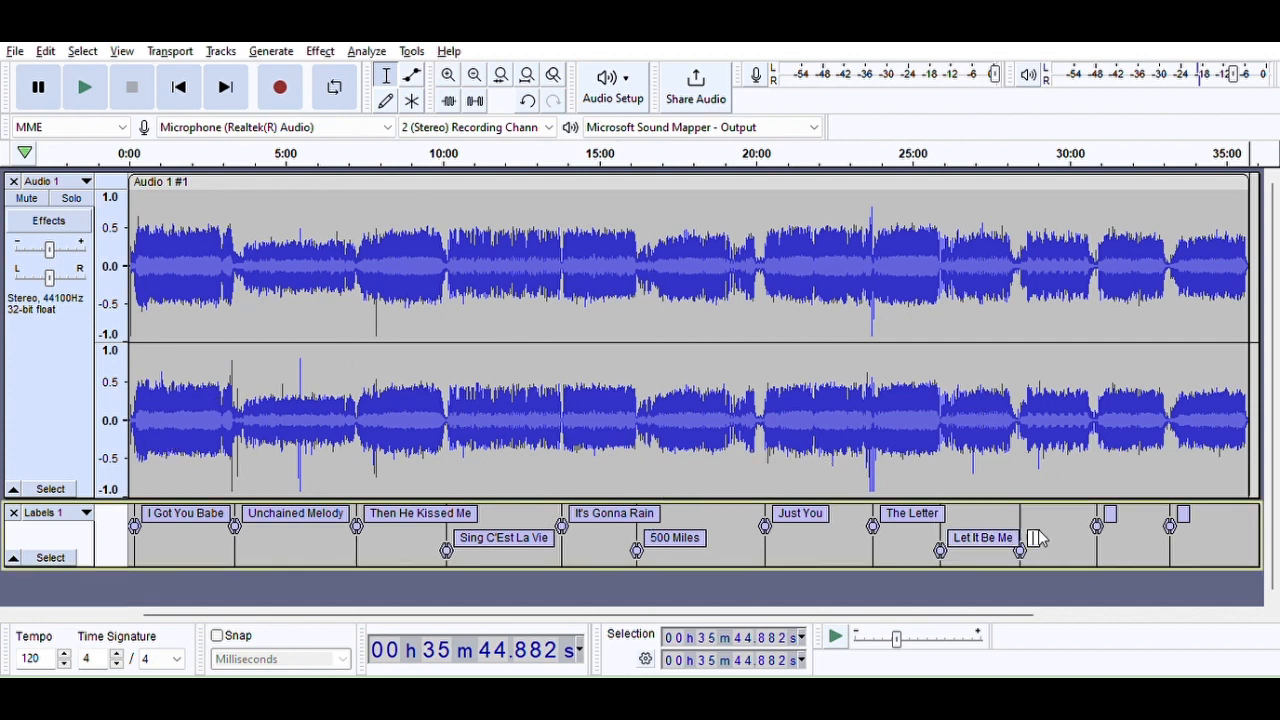
# Name the last three labels "You Don't Love Me", "You've Really Got A Hold On Me" and "Why Don't They Let Us Fall In Love"
pyautogui.write("You Don't Love Me")
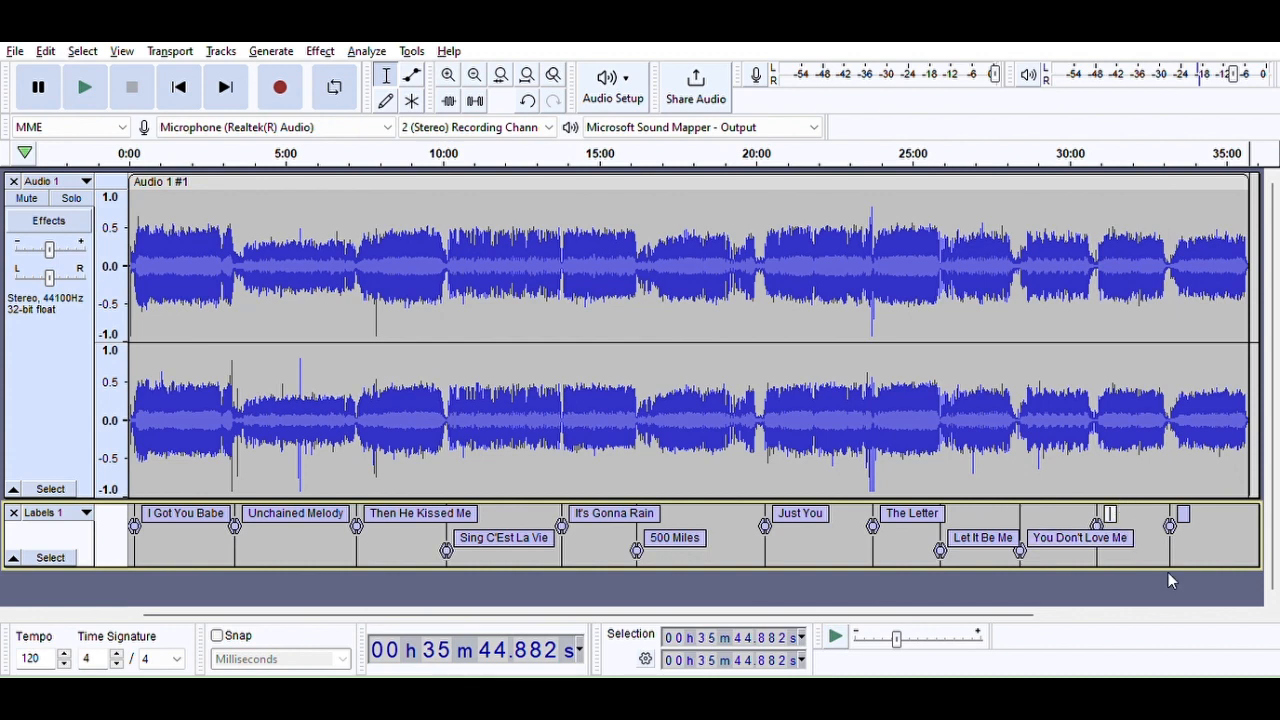
pyautogui.write("You've Really Got A Hold On Me")
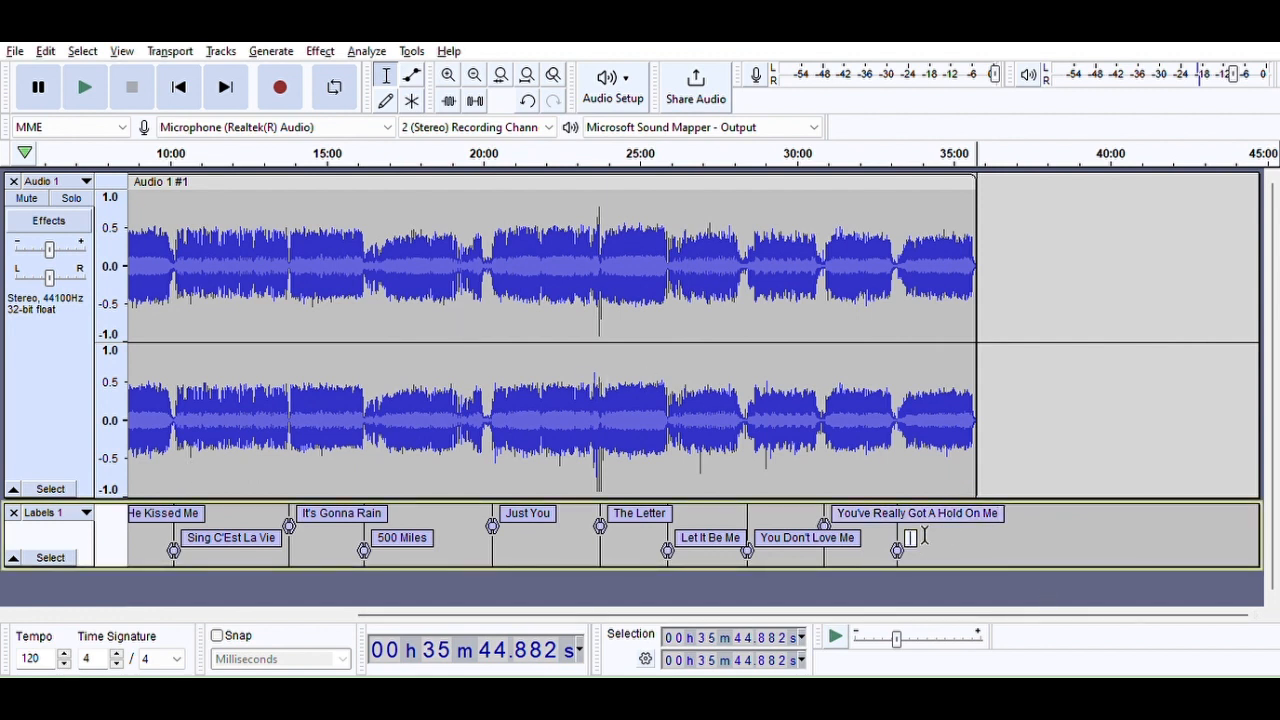
pyautogui.write("Why Don't They Let Us Fall In Love")
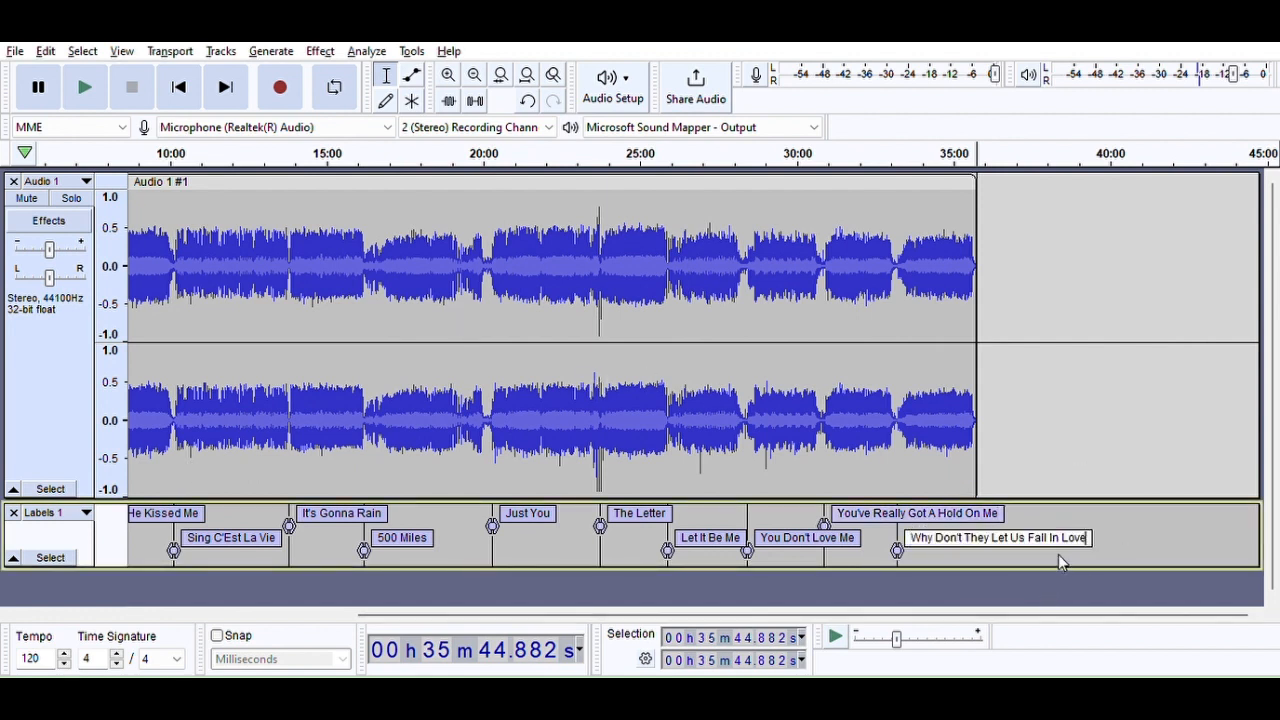
pyautogui.moveTo(1046, 562); pyautogui.dragTo(1048, 590)
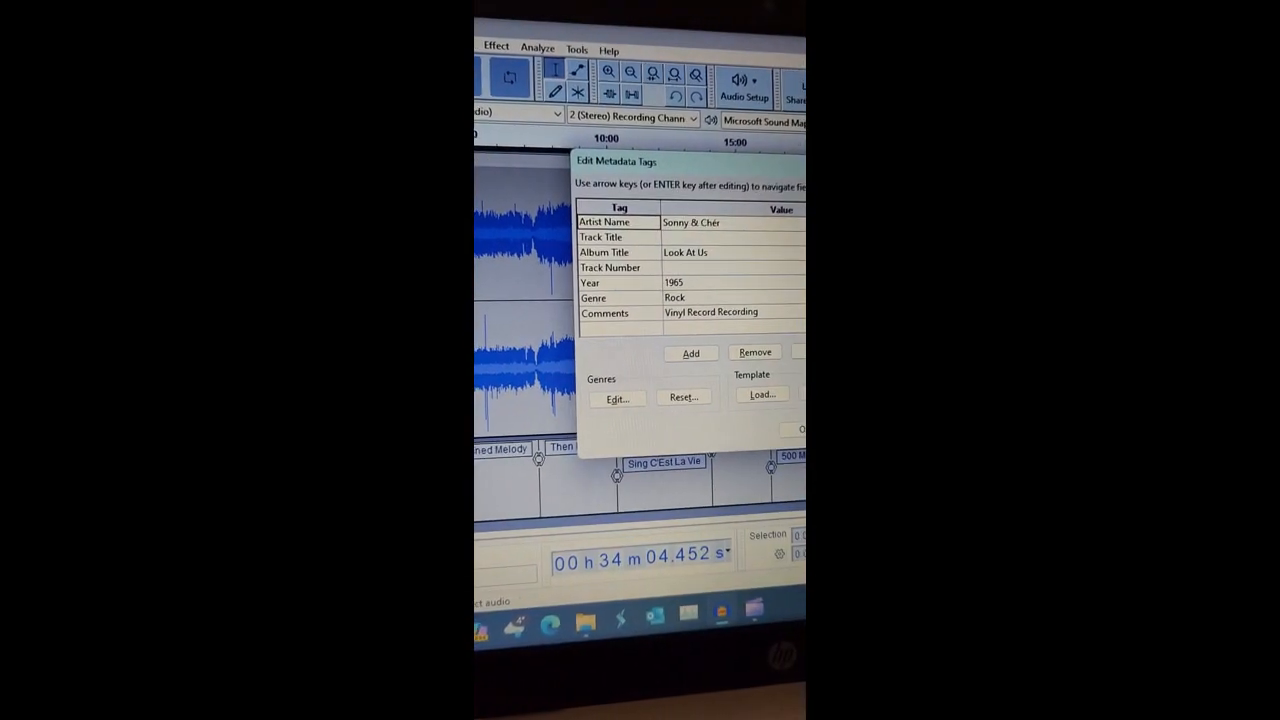
# Accept the metadata tags for the album Look At Us and open the audio export settings
pyautogui.click(802, 429)
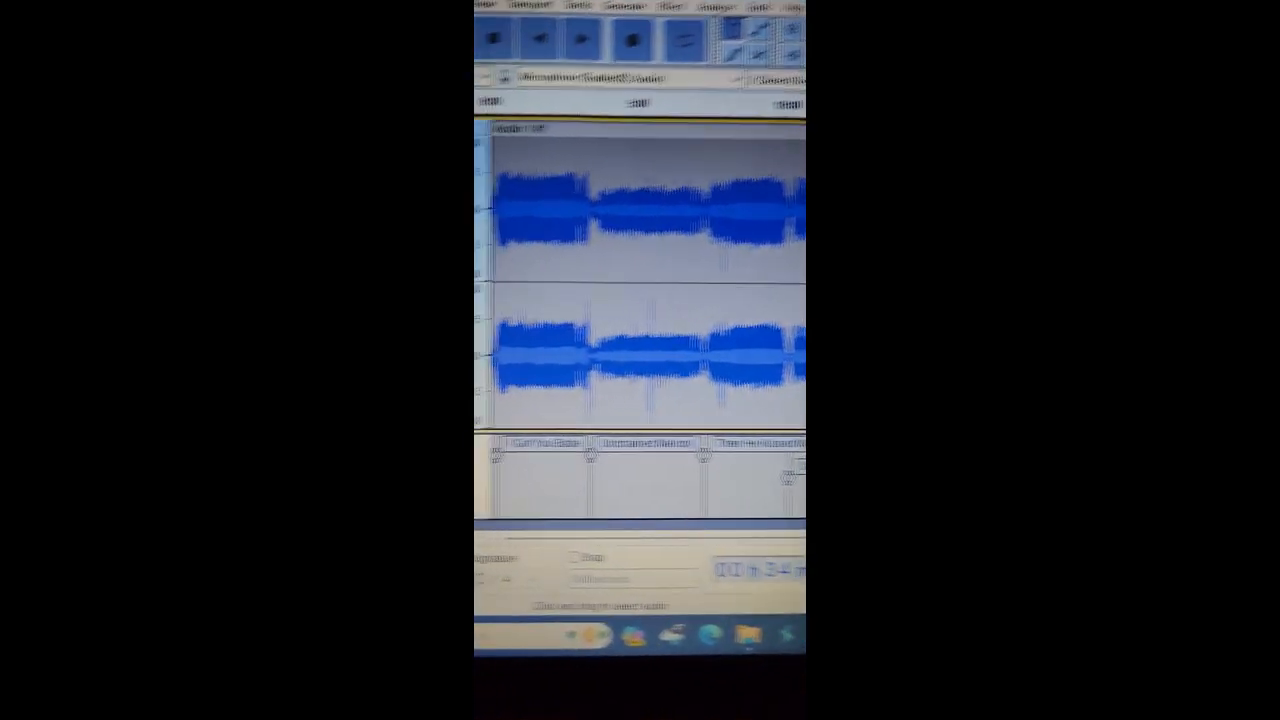
pyautogui.click(494, 5)
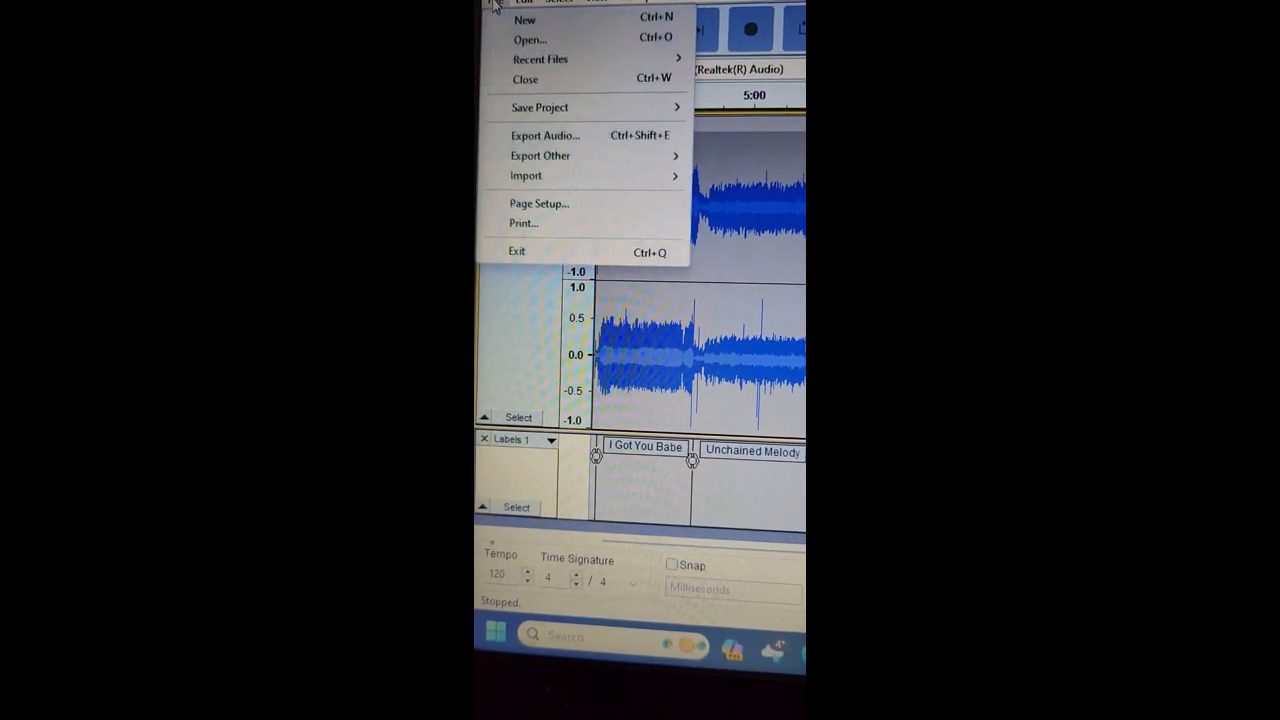
pyautogui.moveTo(532, 110)
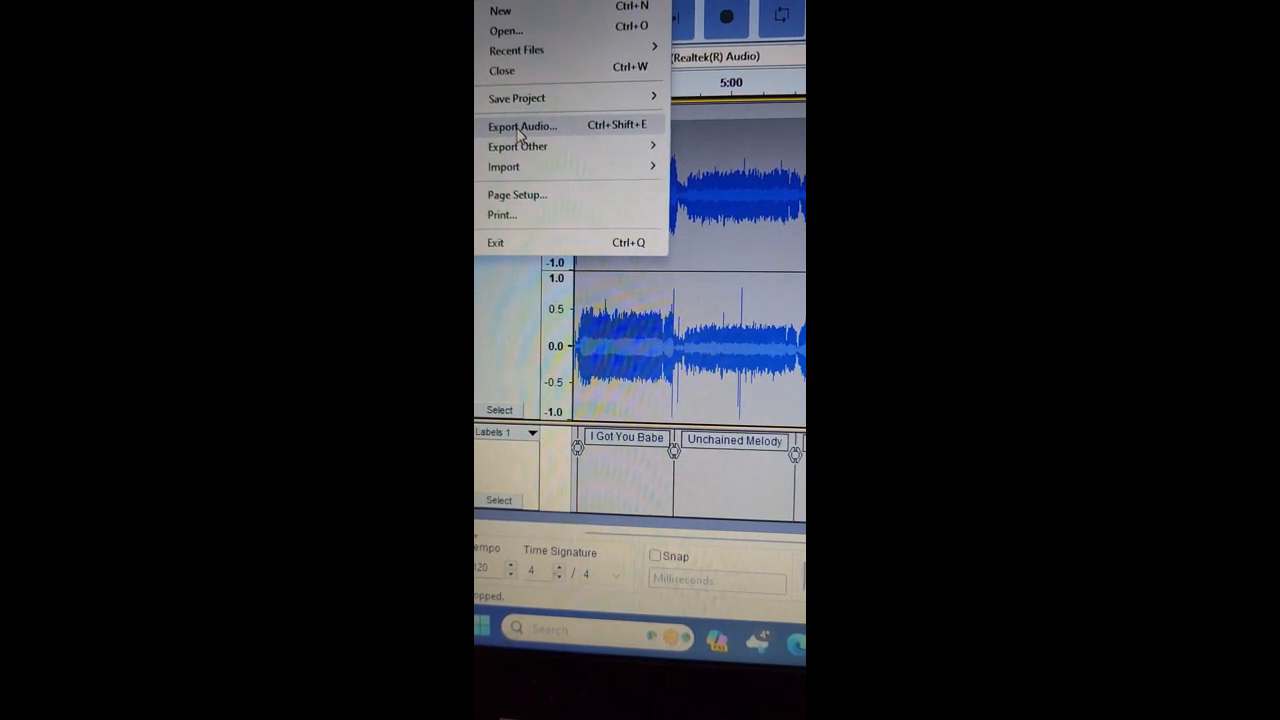
pyautogui.click(520, 129)
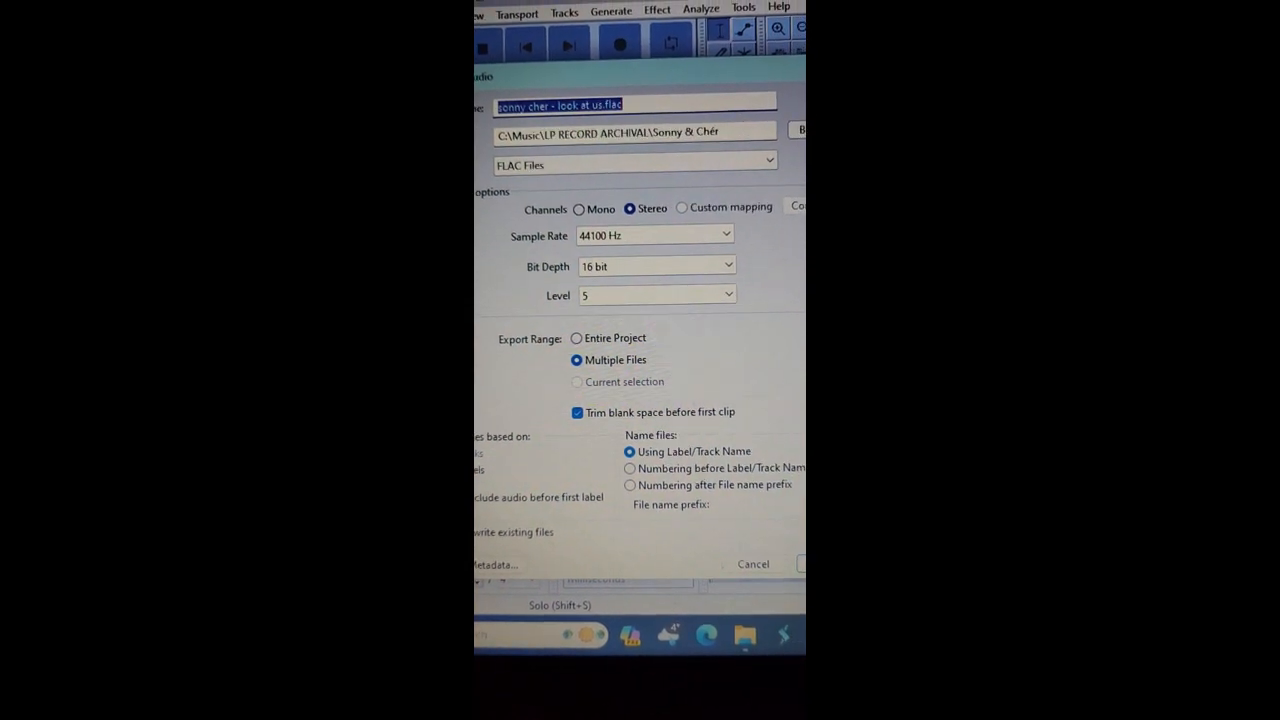
# Browse the export location up to the LP RECORD ARCHIVAL folder and add a new folder there
pyautogui.click(781, 135)
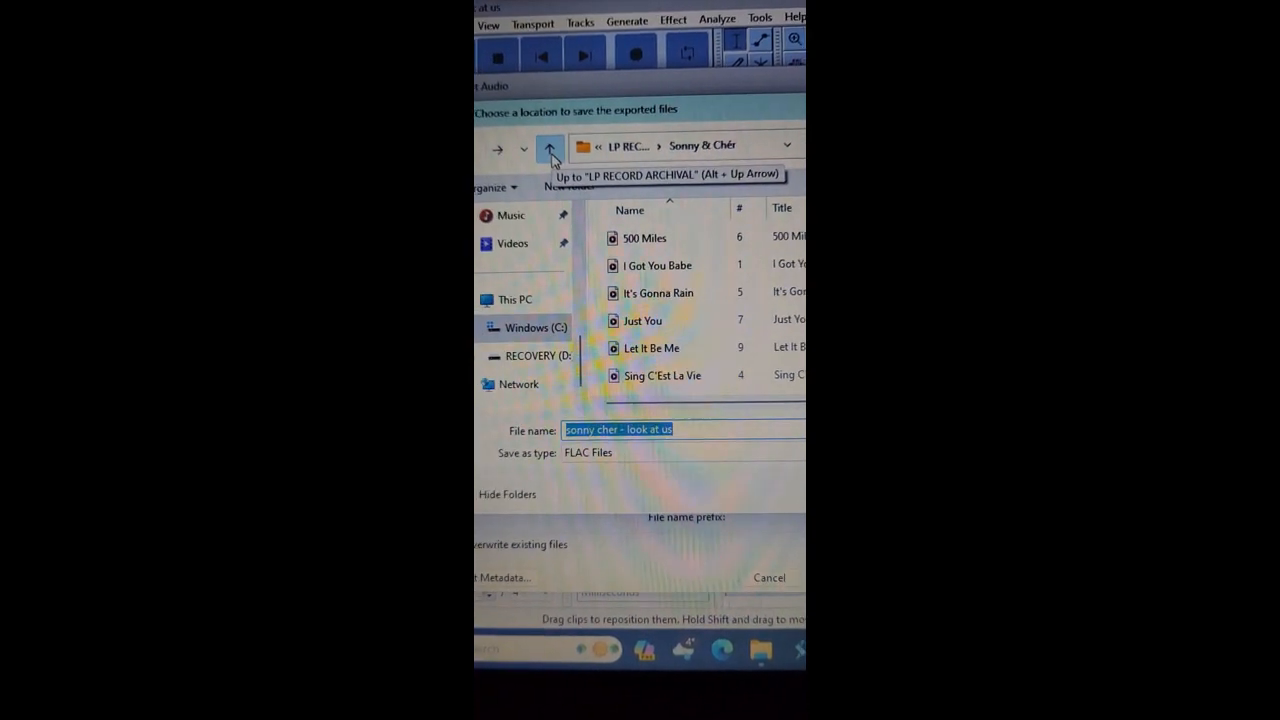
pyautogui.click(549, 152)
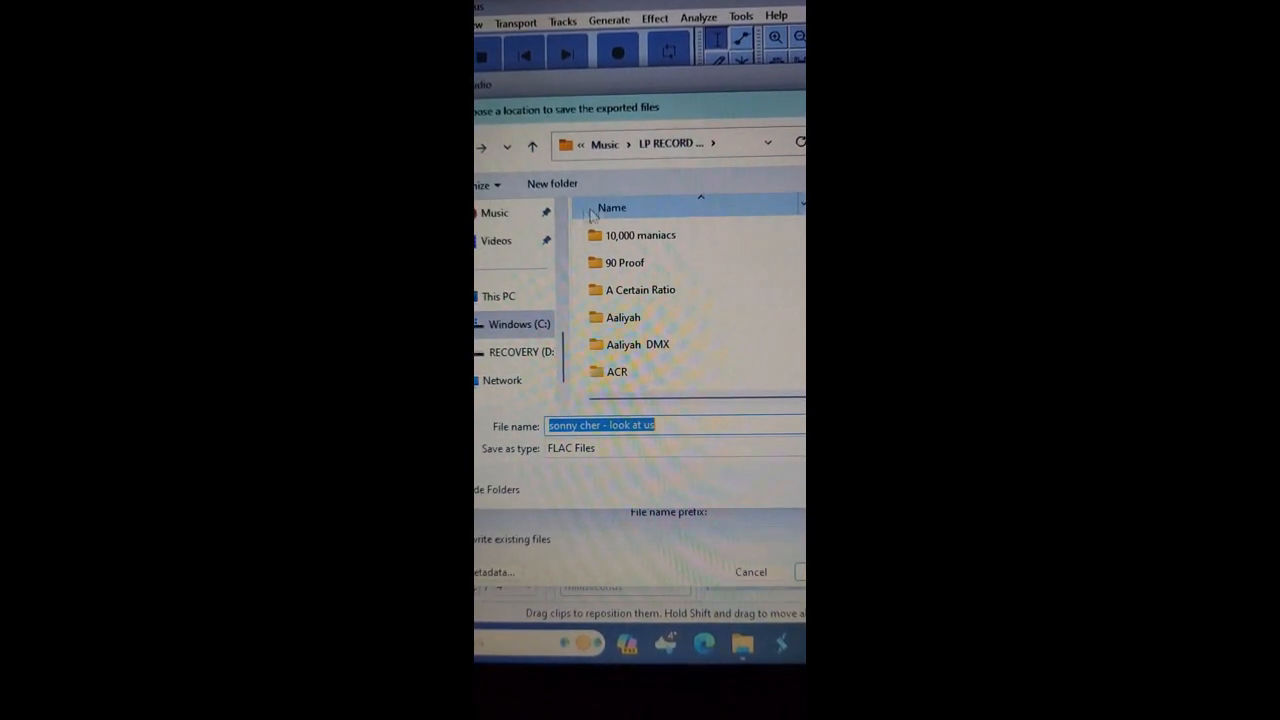
pyautogui.click(545, 182)
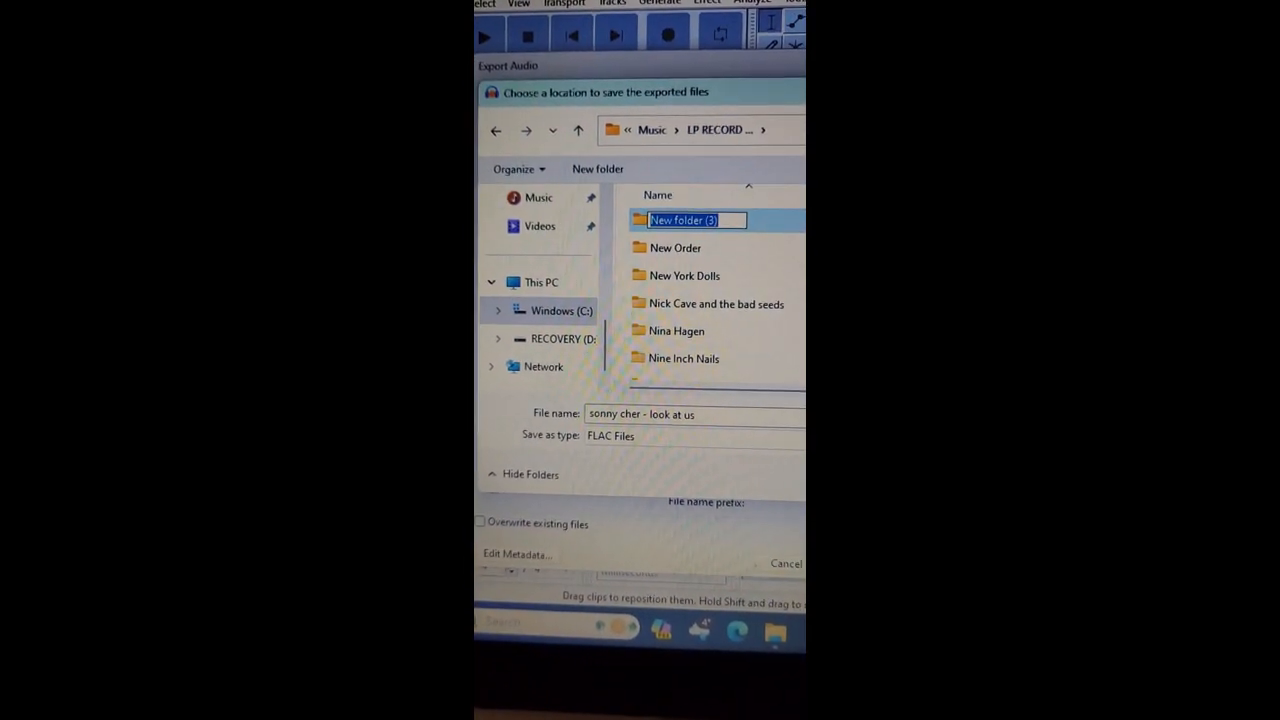
# Find and select the existing Sonny & Chér folder within LP RECORD ARCHIVAL as the export location
pyautogui.scroll(3, 712, 289)
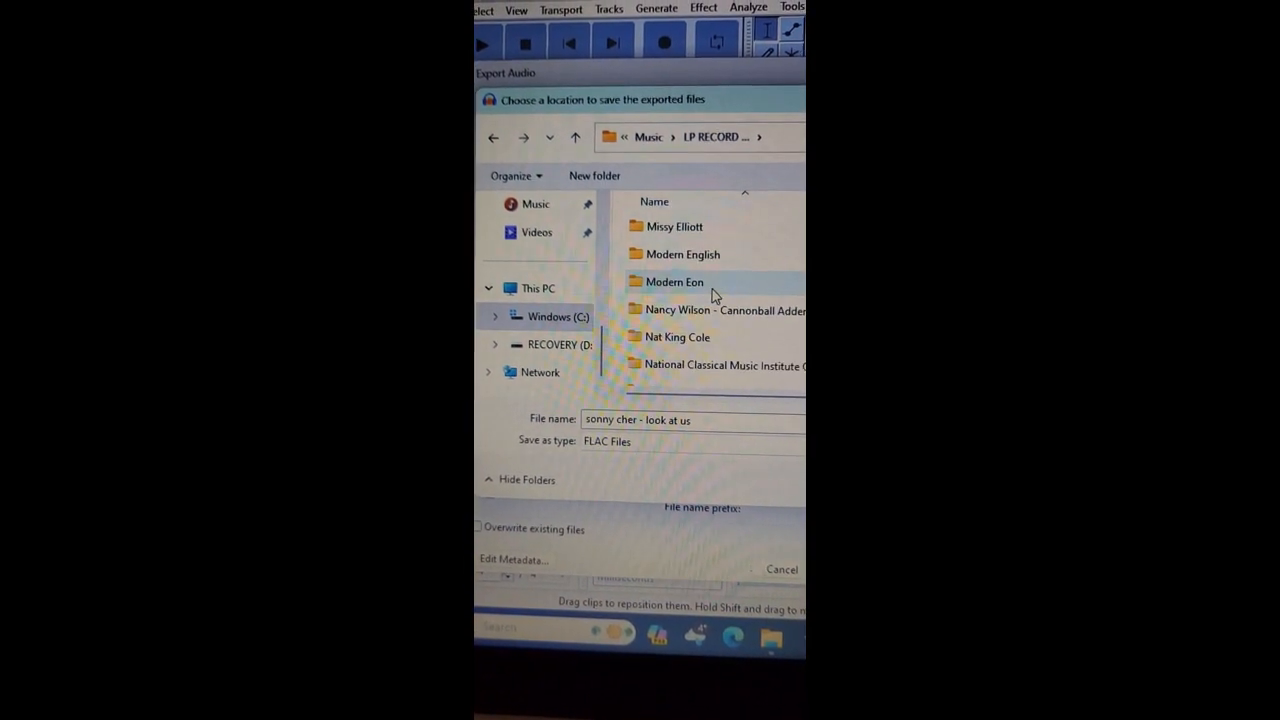
pyautogui.scroll(3, 712, 289)
pyautogui.scroll(-8, 705, 289)
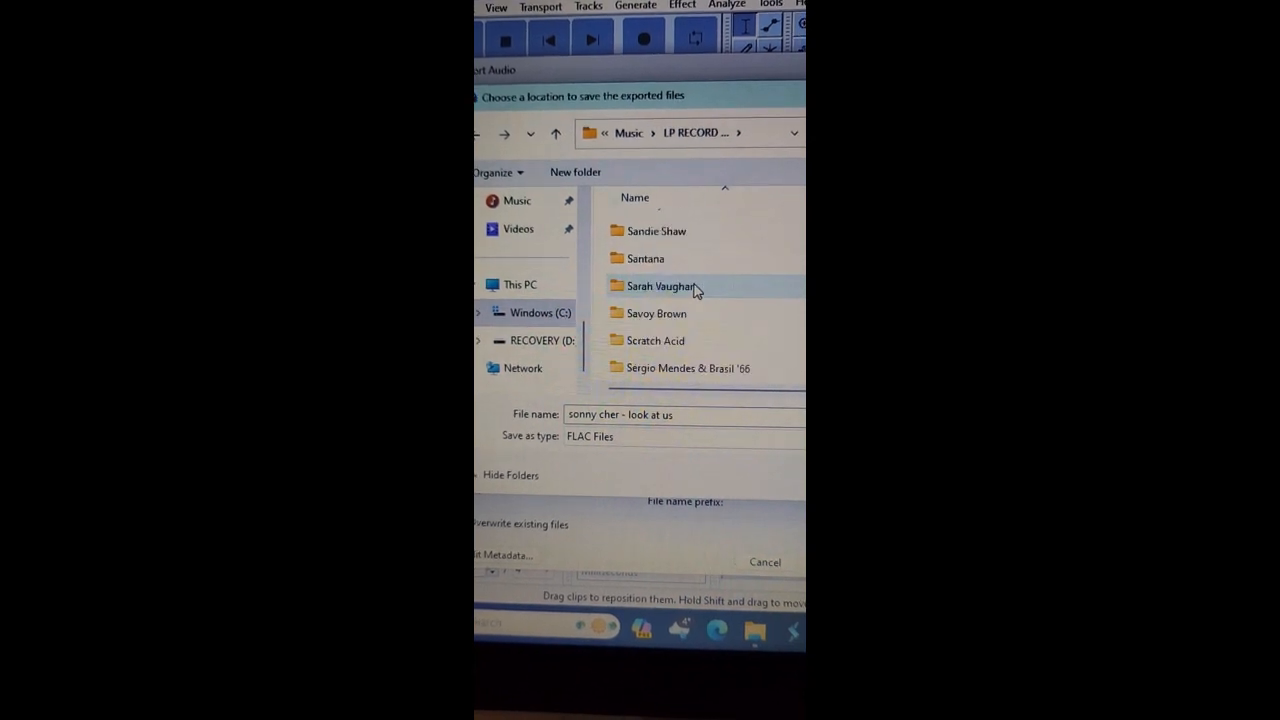
pyautogui.scroll(-5, 699, 287)
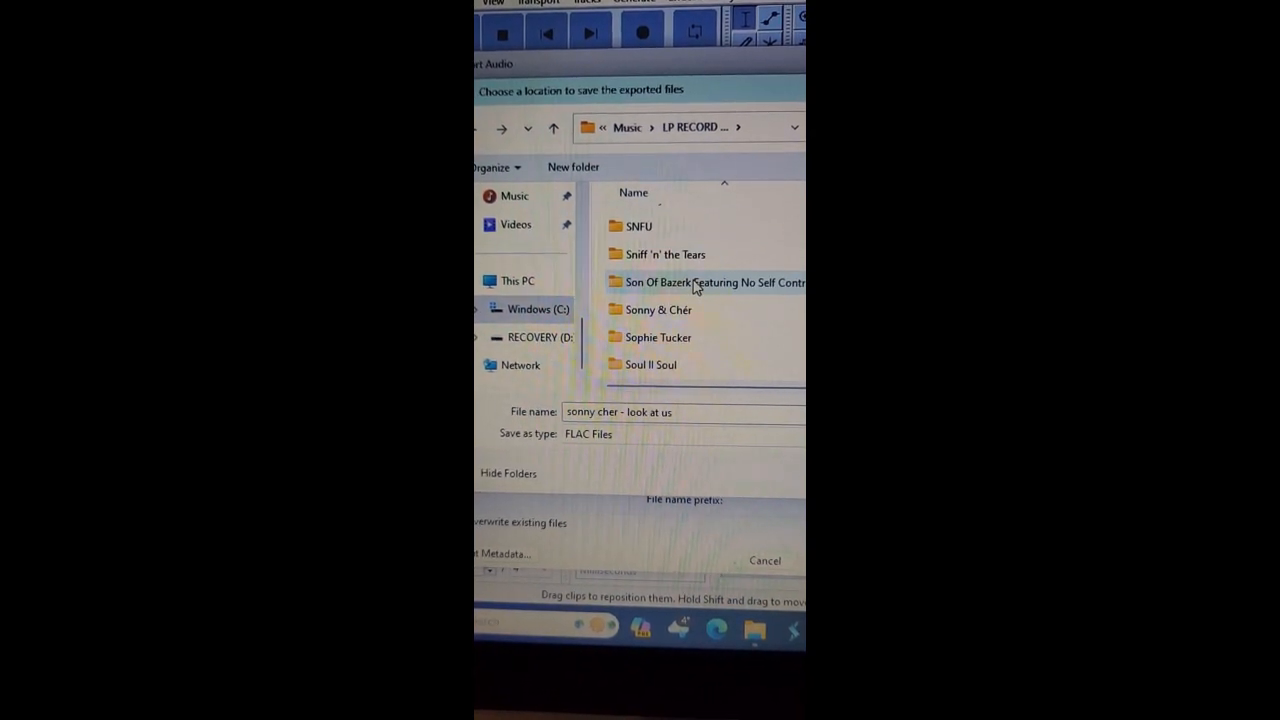
pyautogui.click(678, 314)
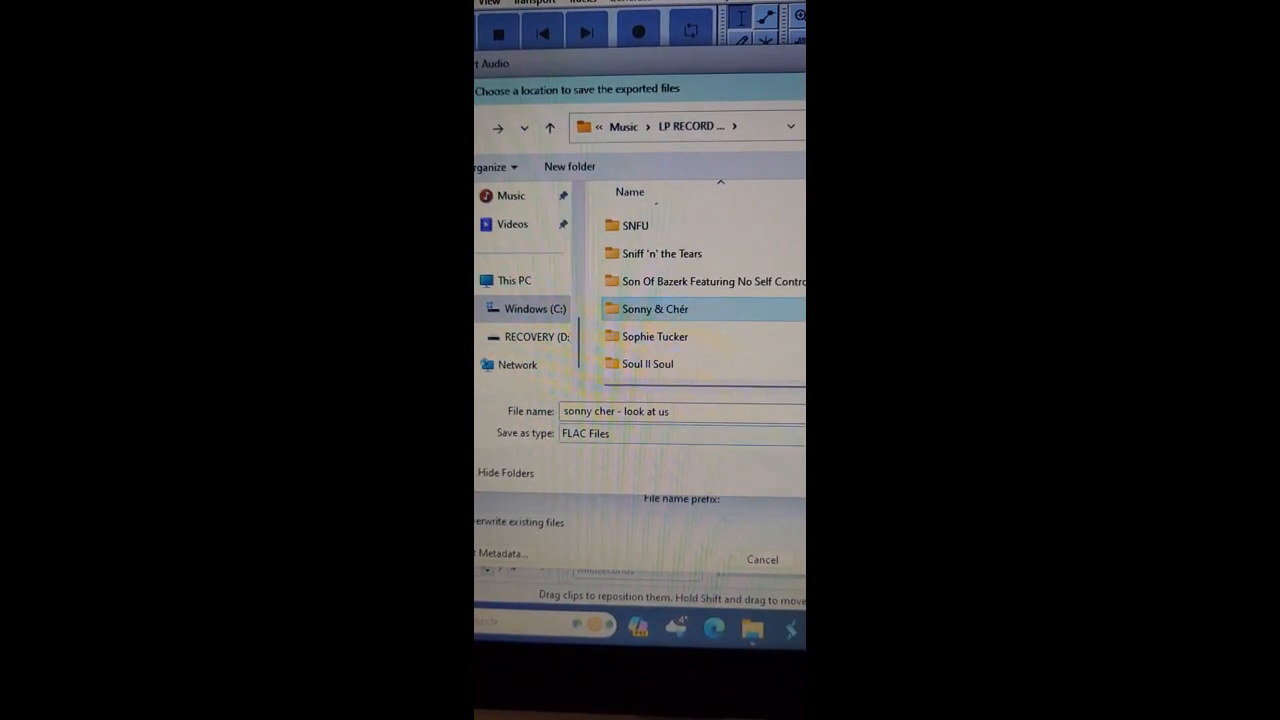
# Set the Sonny & Chér folder as the save location, export the labelled songs as separate FLAC files and dismiss the export report
pyautogui.doubleClick(675, 311)
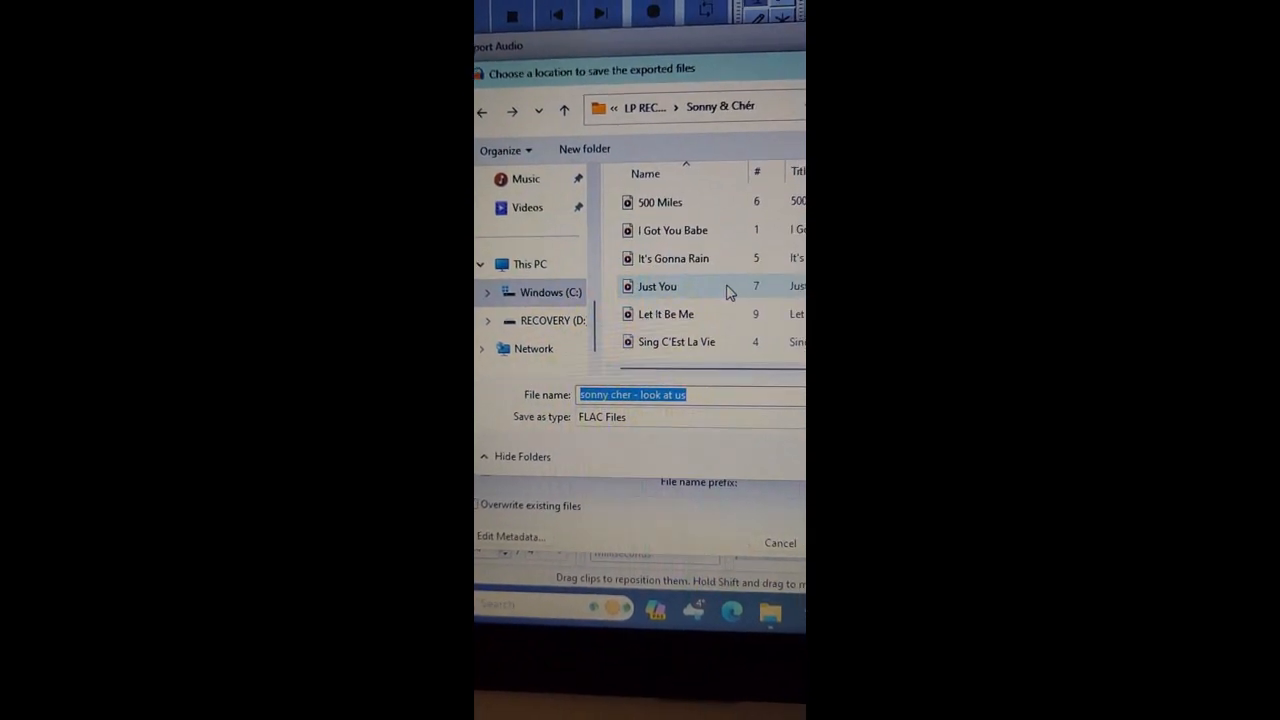
pyautogui.press('Return')
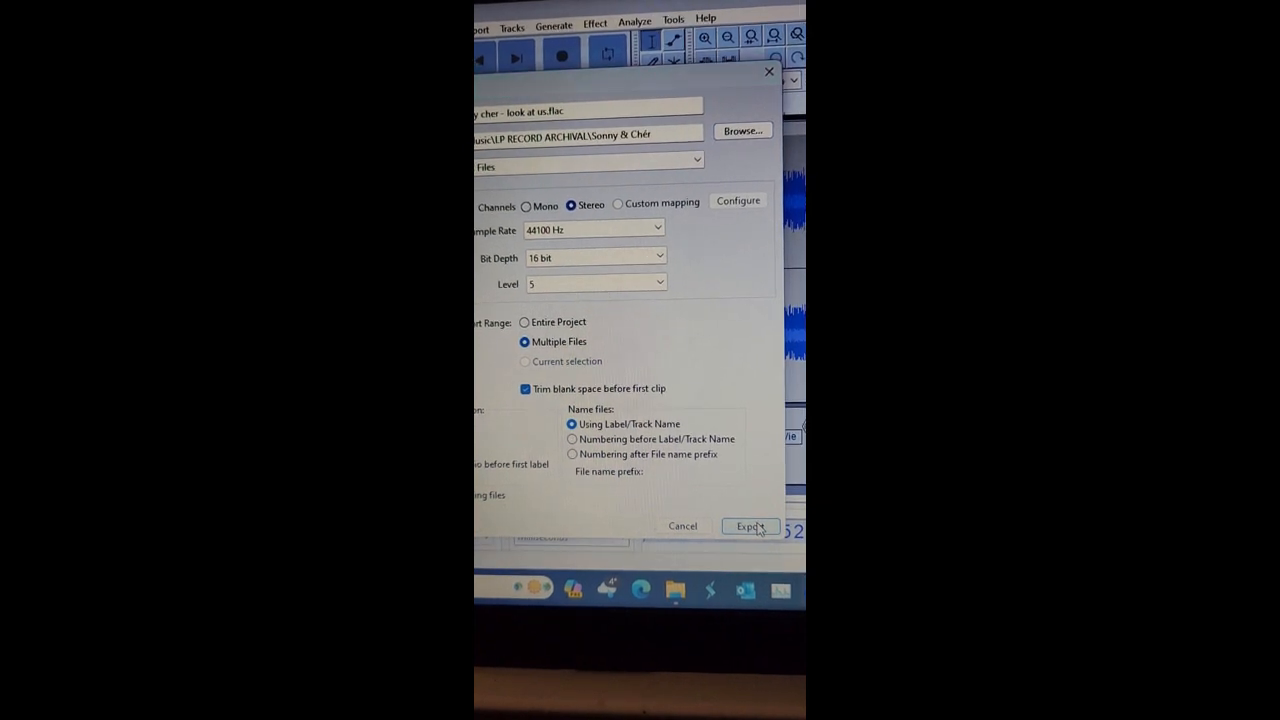
pyautogui.click(752, 526)
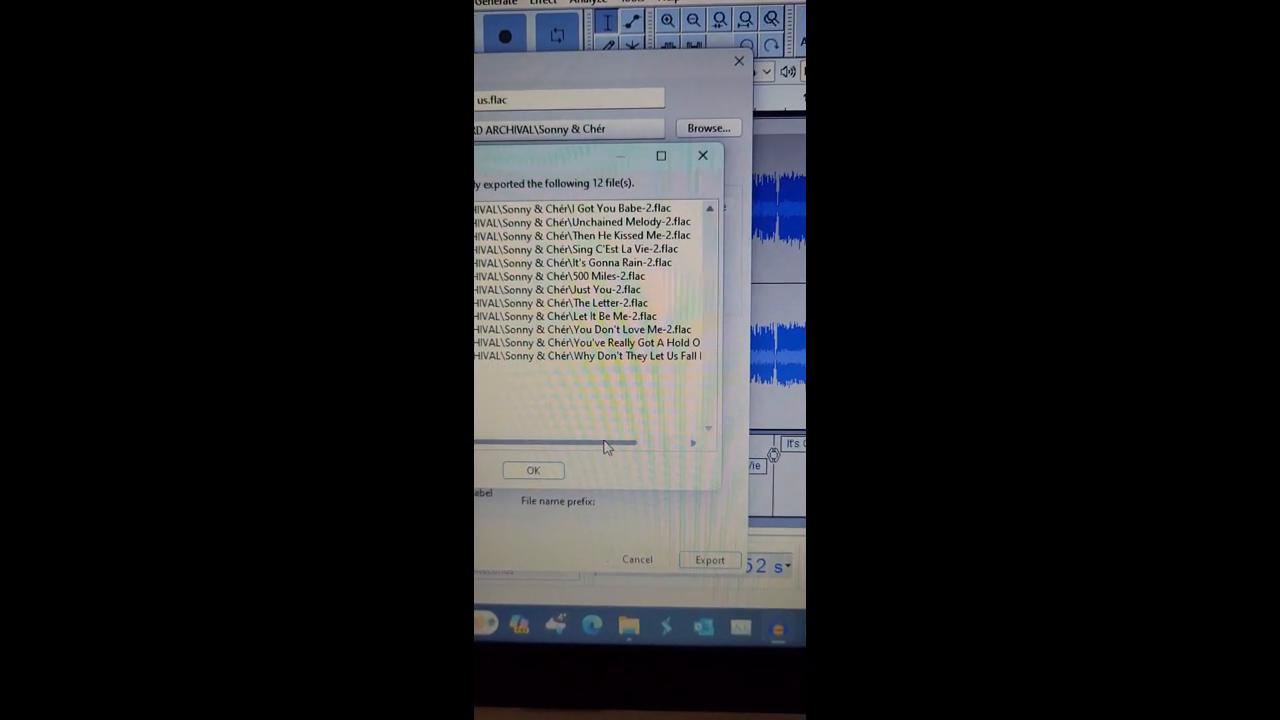
pyautogui.moveTo(605, 447); pyautogui.dragTo(634, 443)
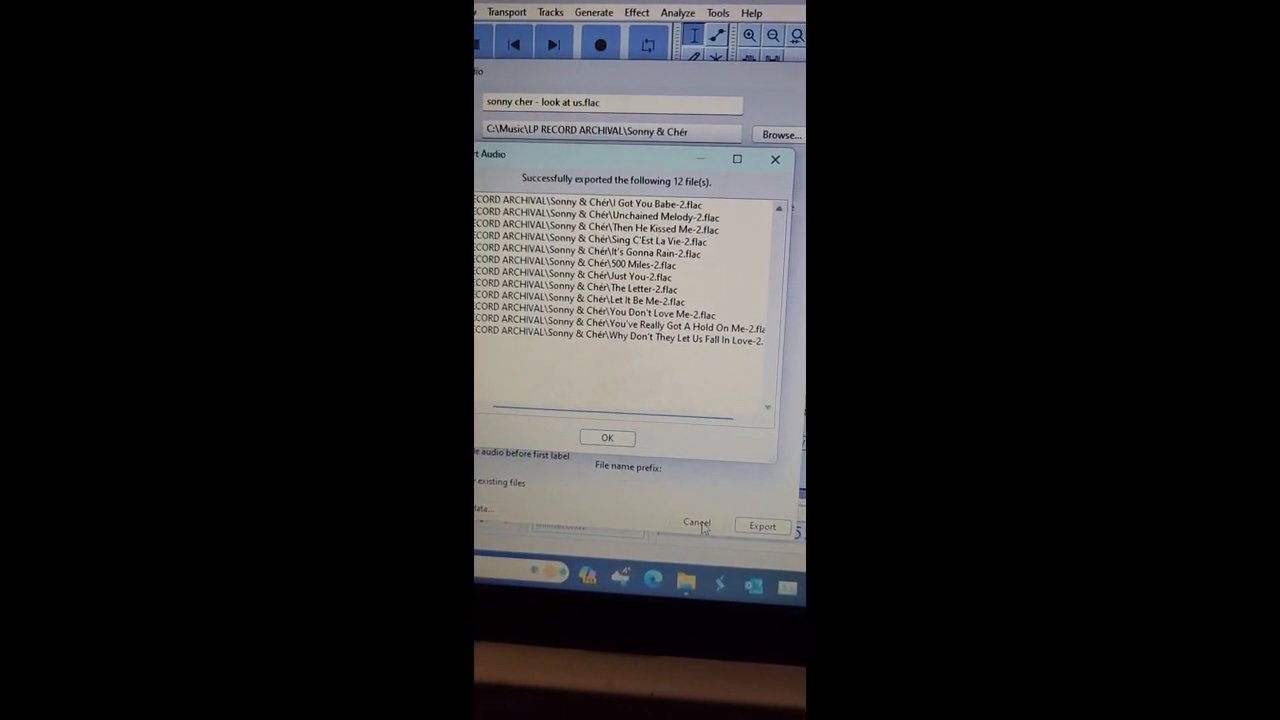
pyautogui.click(607, 439)
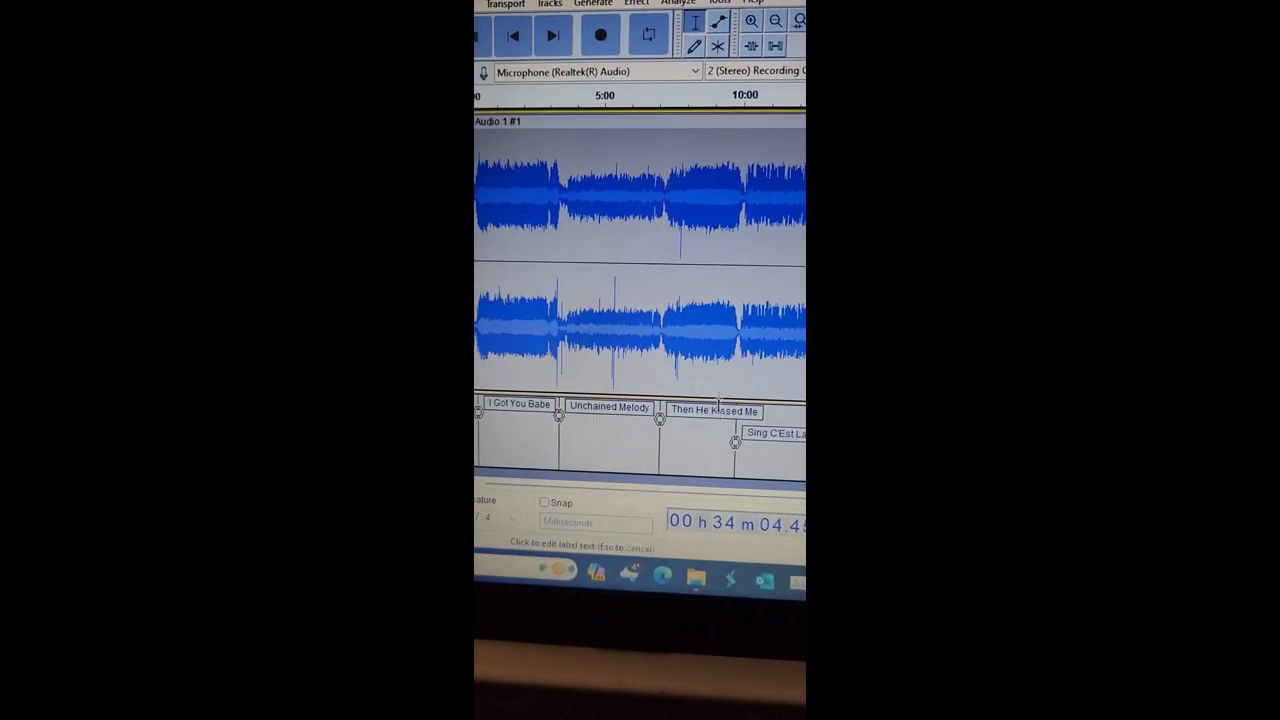
# Close the labelled Look At Us album project
pyautogui.click(382, 5)
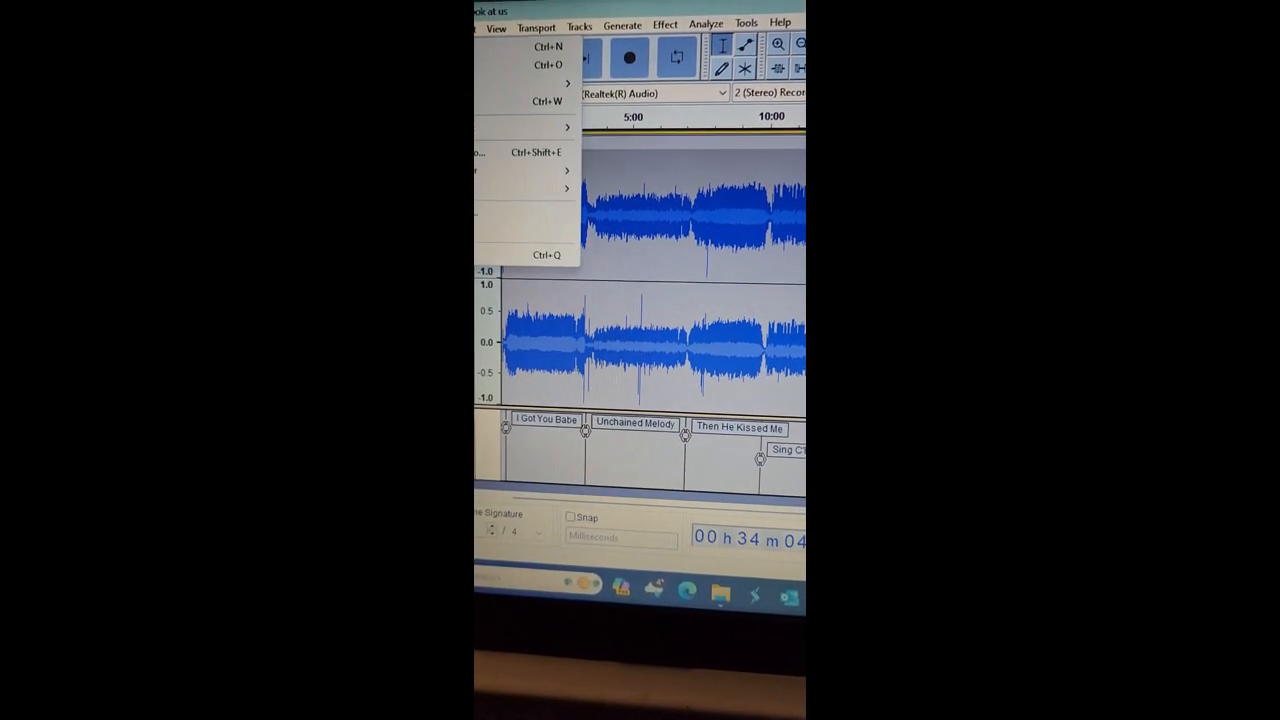
pyautogui.click(551, 127)
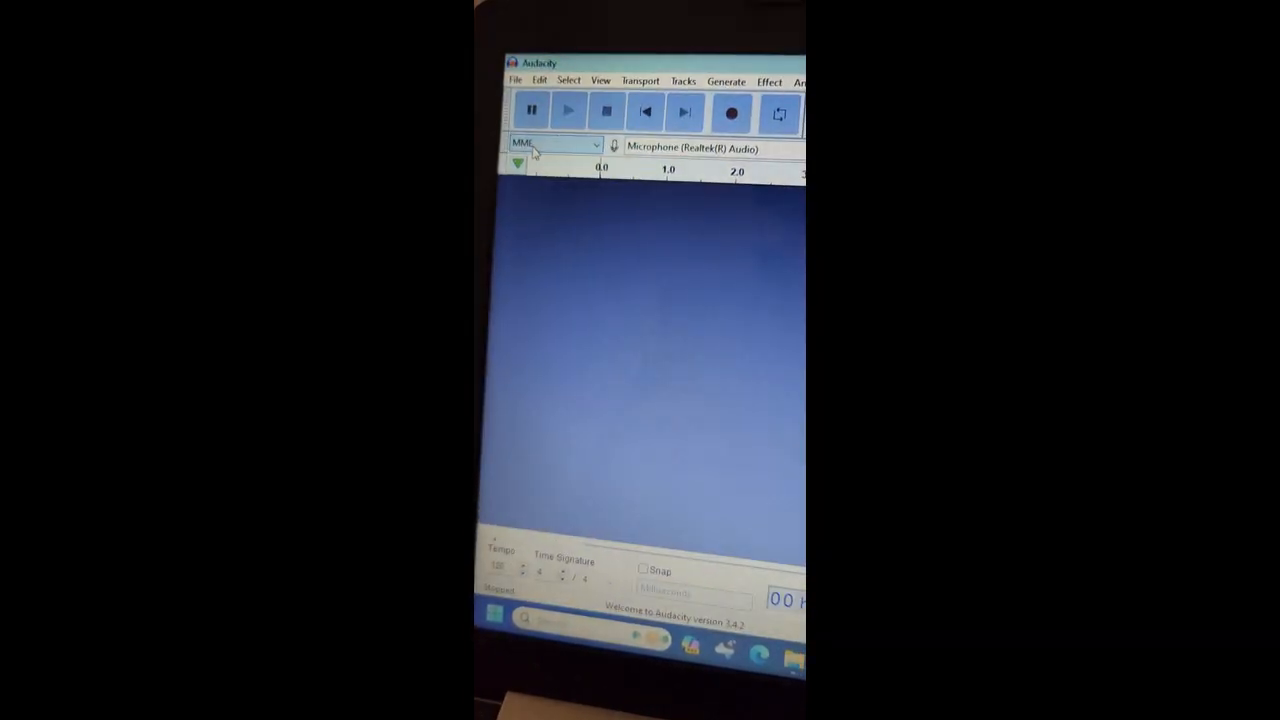